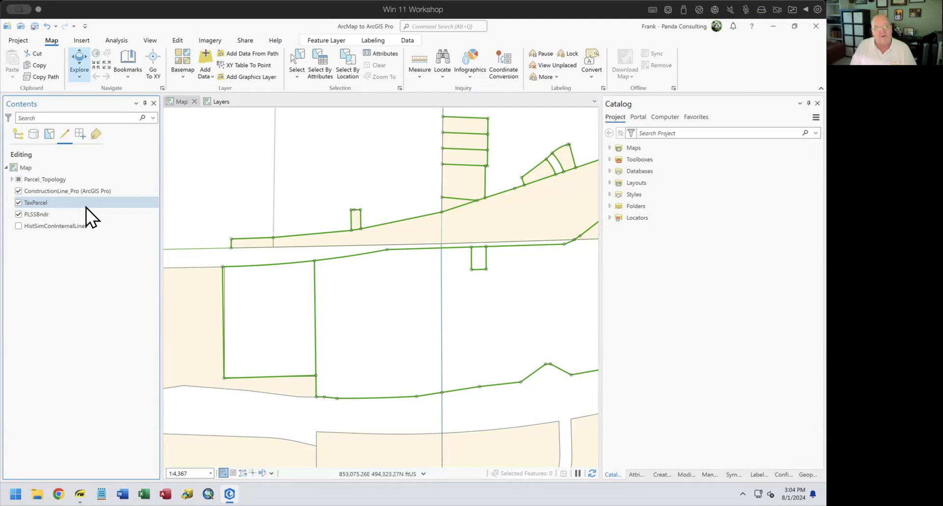
- Turn on enabling and disabling editing from the Edit tab in the Session editing options, with multiple workspace edit sessions
left_click(17, 40)
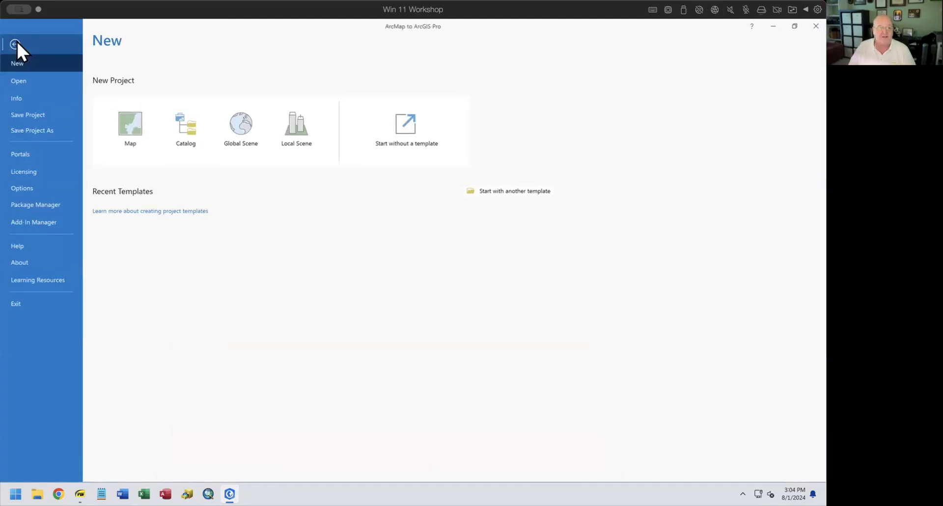
left_click(15, 189)
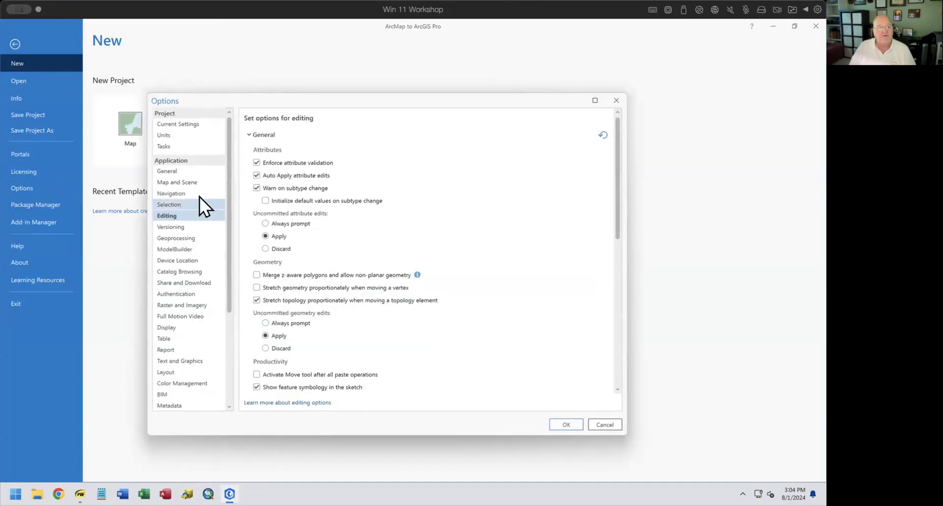
left_click_drag(231, 146, 226, 124)
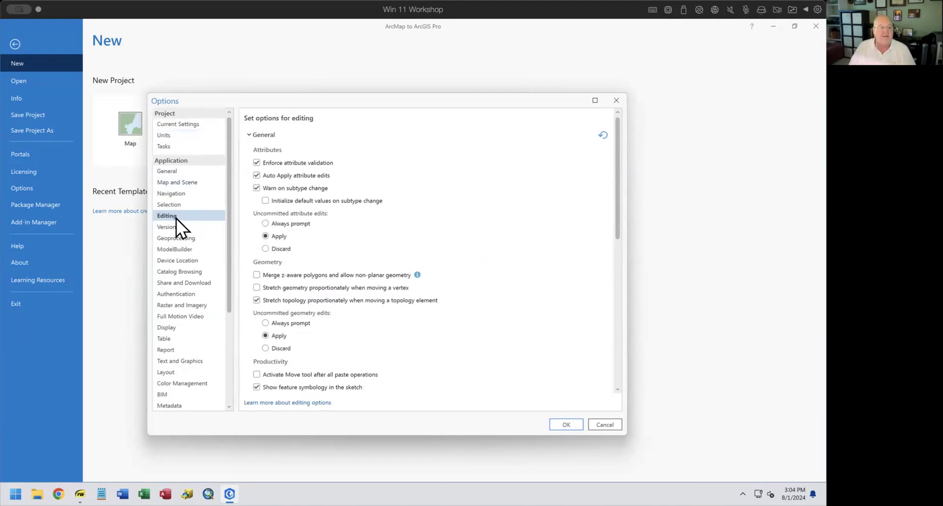
left_click(249, 134)
left_click(249, 152)
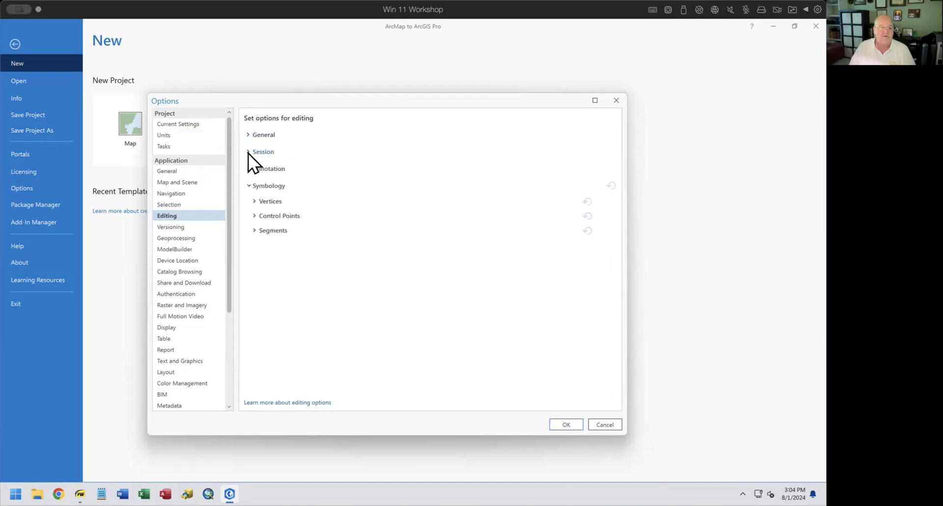
left_click(248, 187)
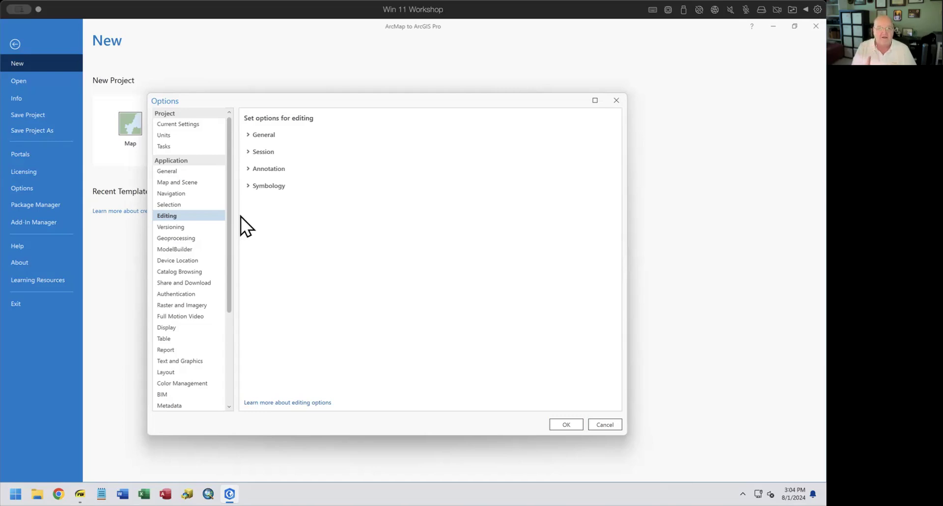
left_click(248, 152)
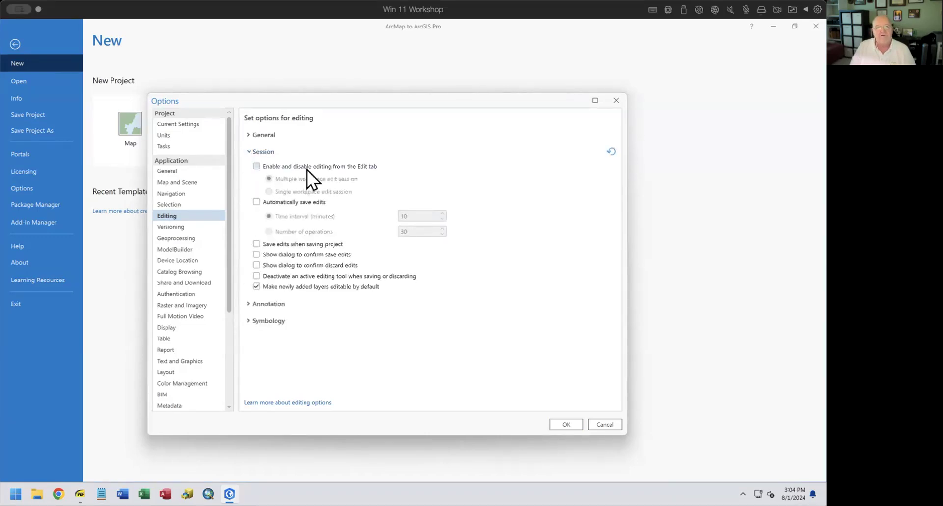
left_click(378, 167)
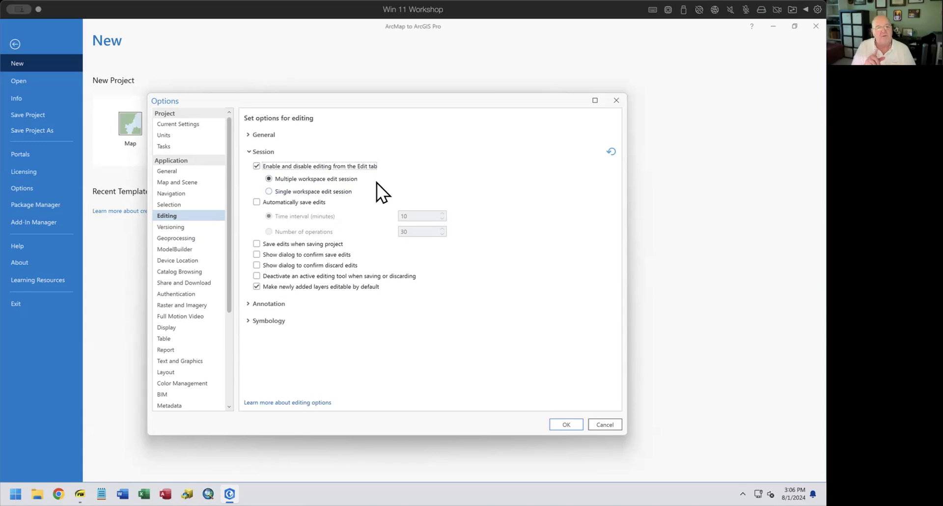
- Try automatically saving edits by time interval and by number of operations, and try the dialog to confirm save edits
left_click(278, 205)
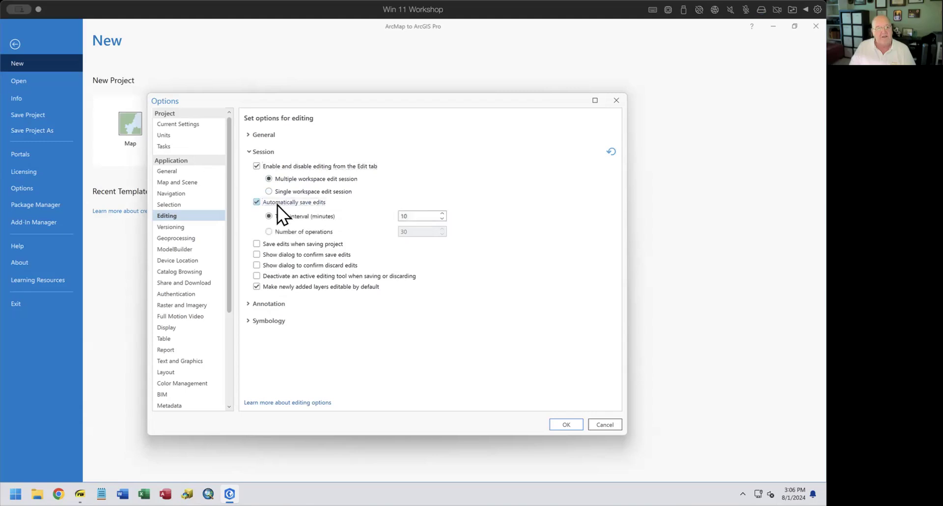
left_click(278, 204)
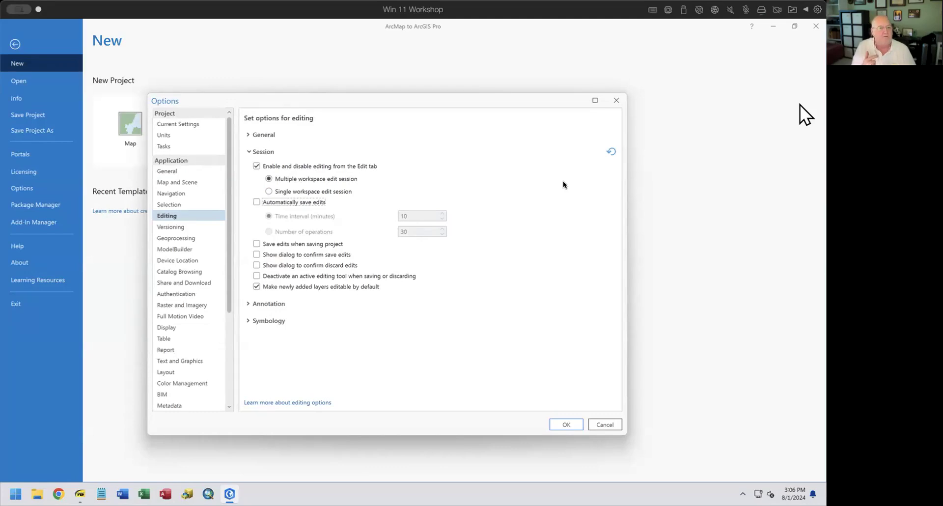
left_click(280, 204)
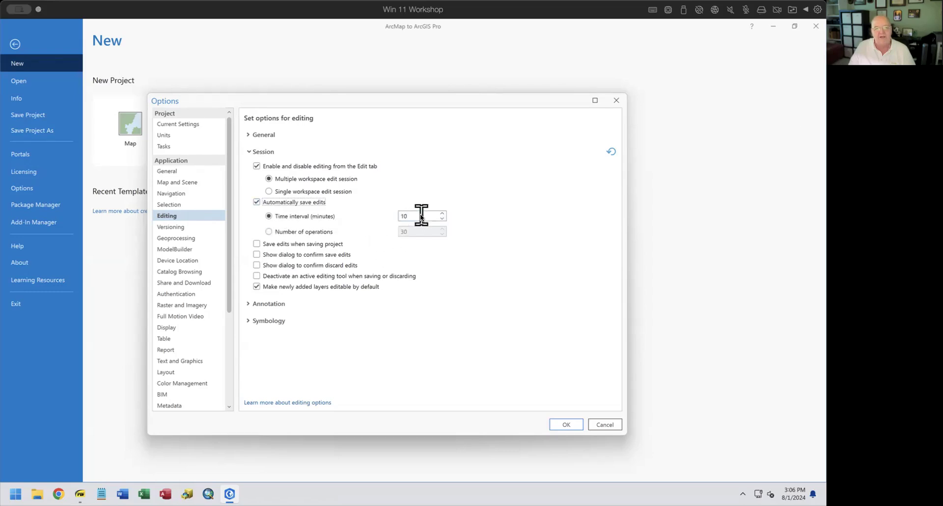
left_click(319, 233)
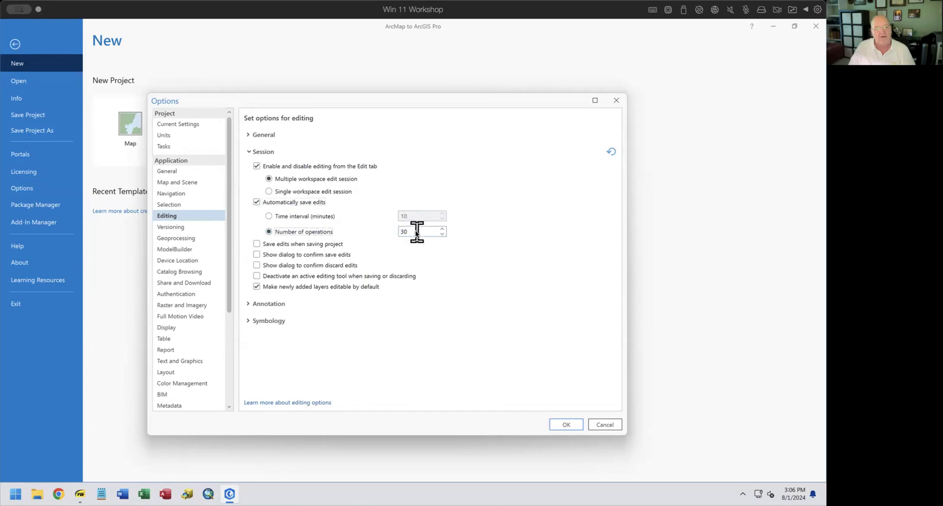
left_click(300, 216)
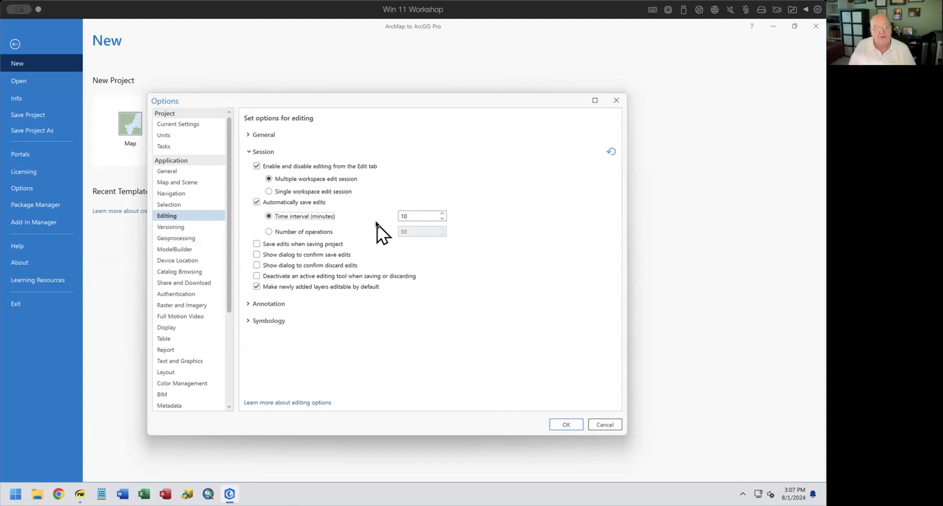
left_click(264, 253)
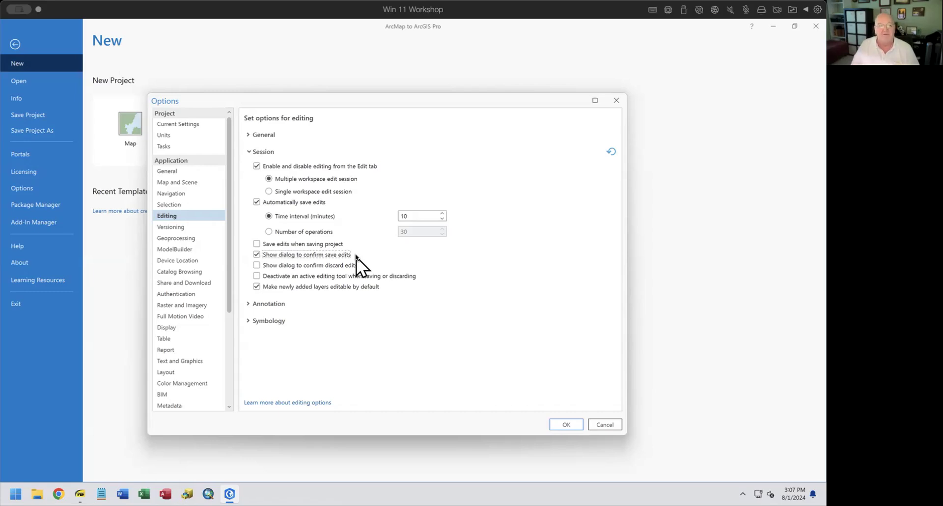
left_click(256, 254)
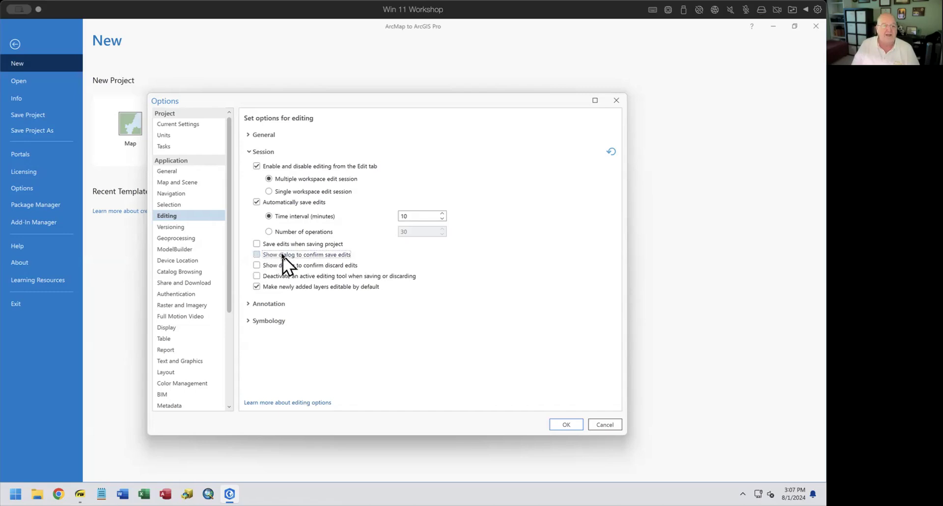
left_click(257, 202)
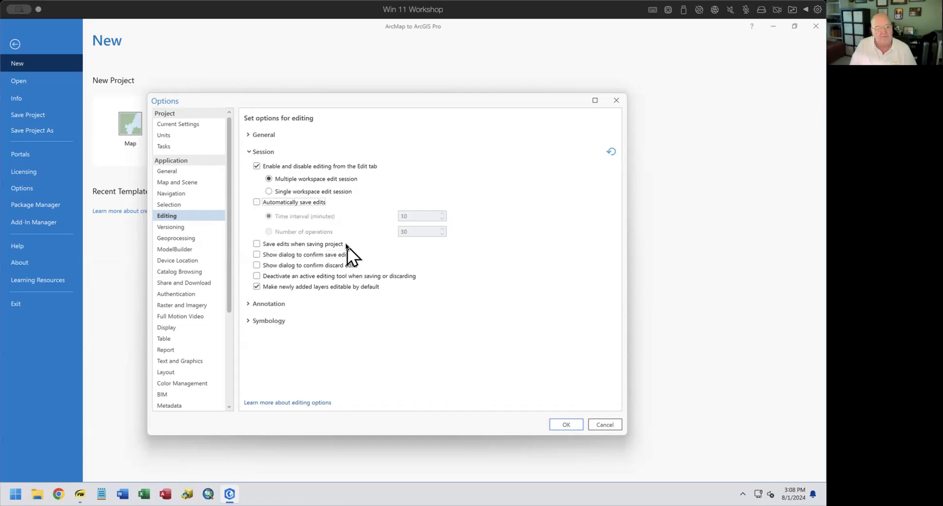
- Examine the project recovery backup settings in the general application options, and return to the editing session options
left_click(168, 172)
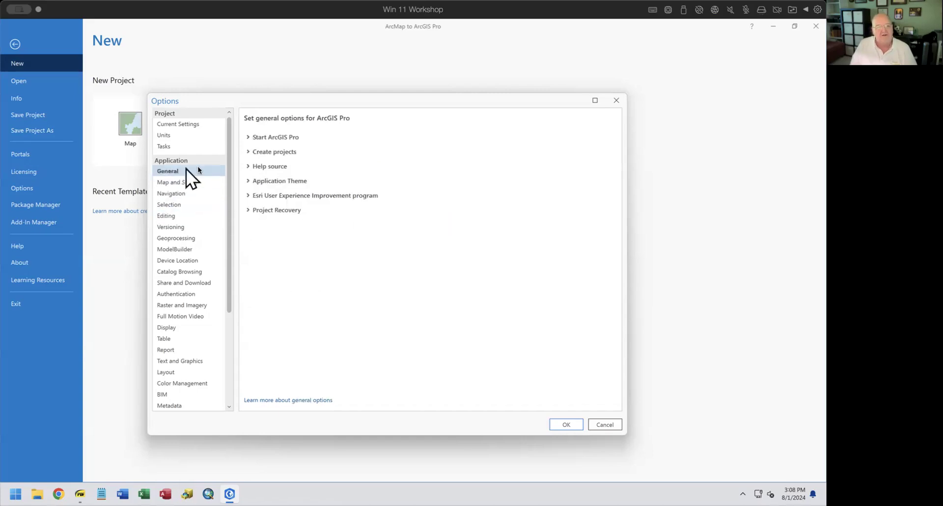
left_click(246, 209)
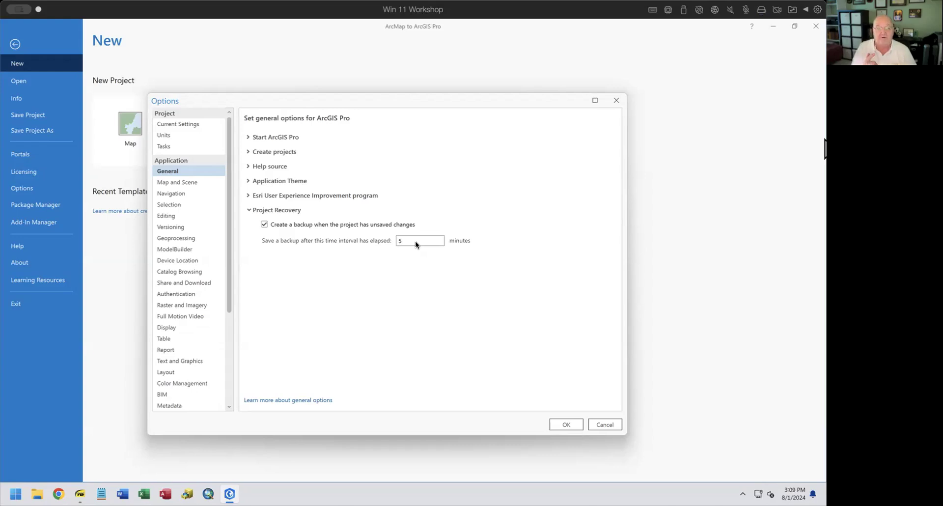
left_click(170, 216)
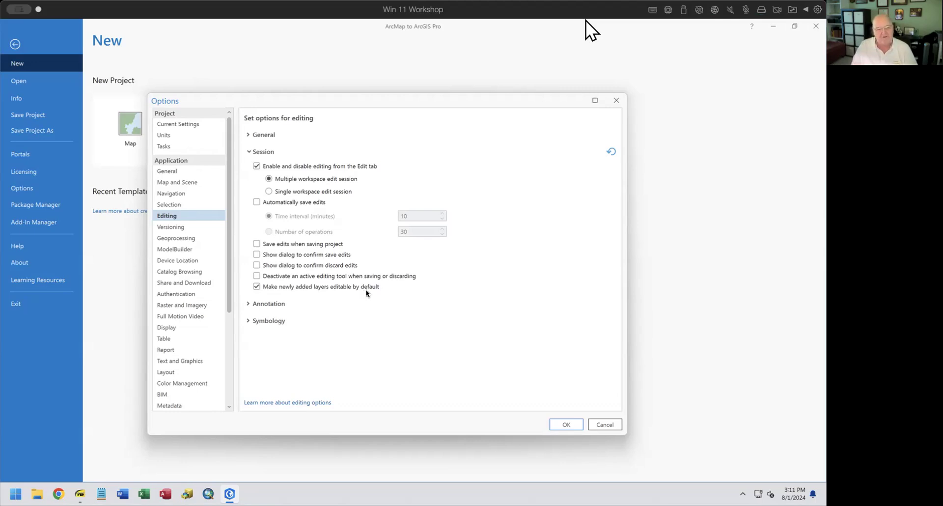
- Examine the local cache location and clearing settings in the display options, and bring up the cache clearing prompt without clearing it
left_click(173, 329)
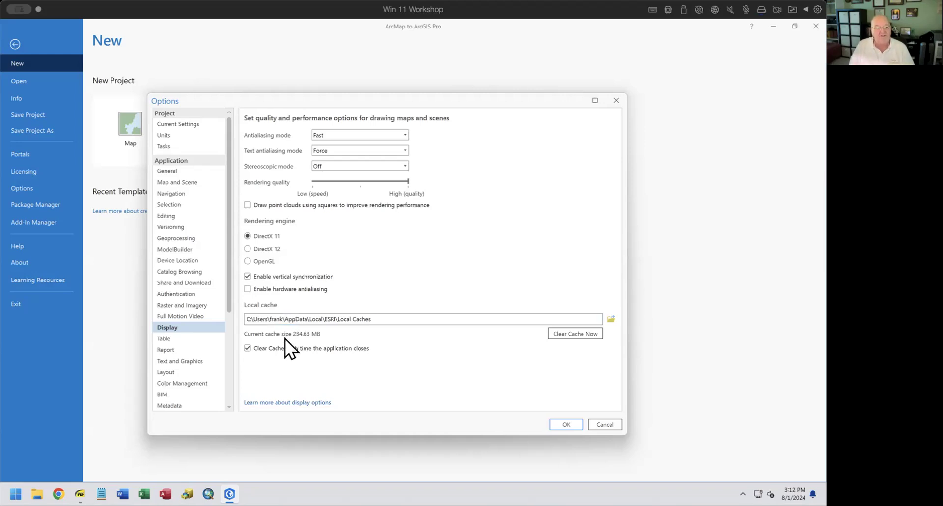
left_click_drag(375, 319, 286, 310)
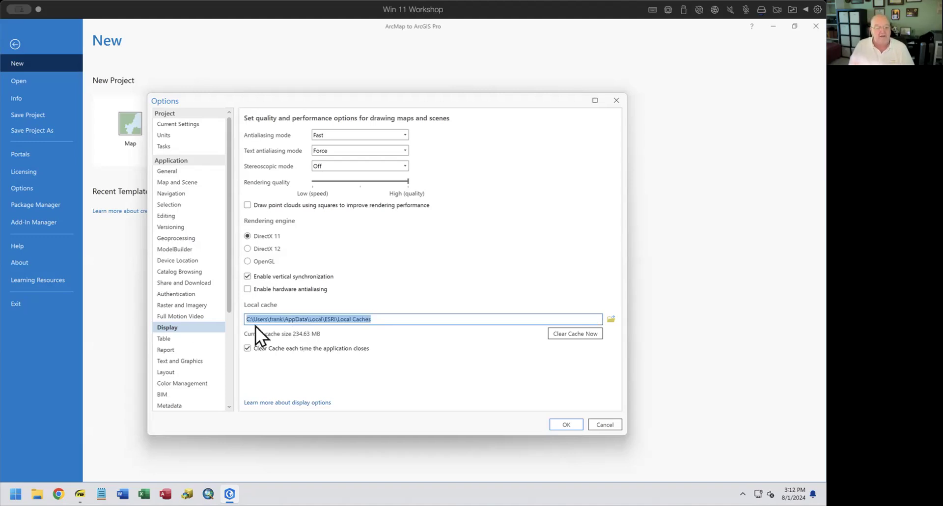
left_click(370, 342)
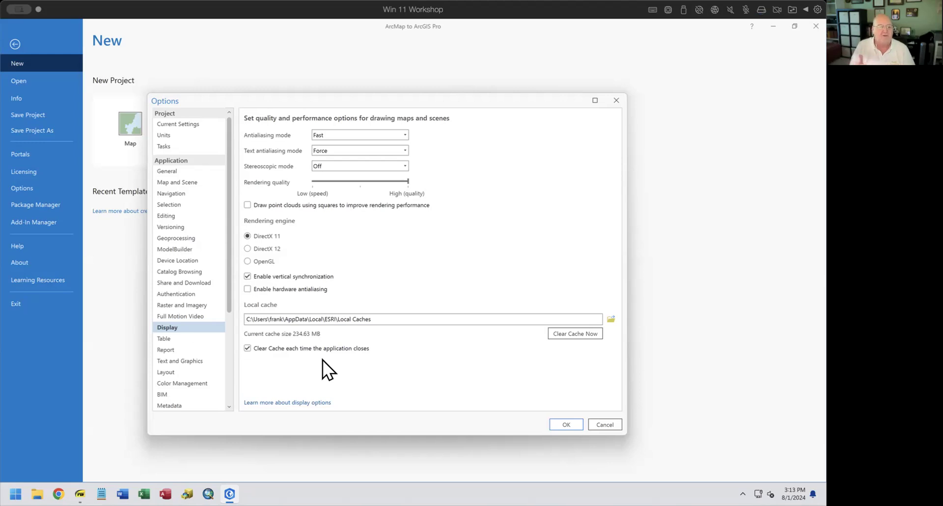
left_click(567, 334)
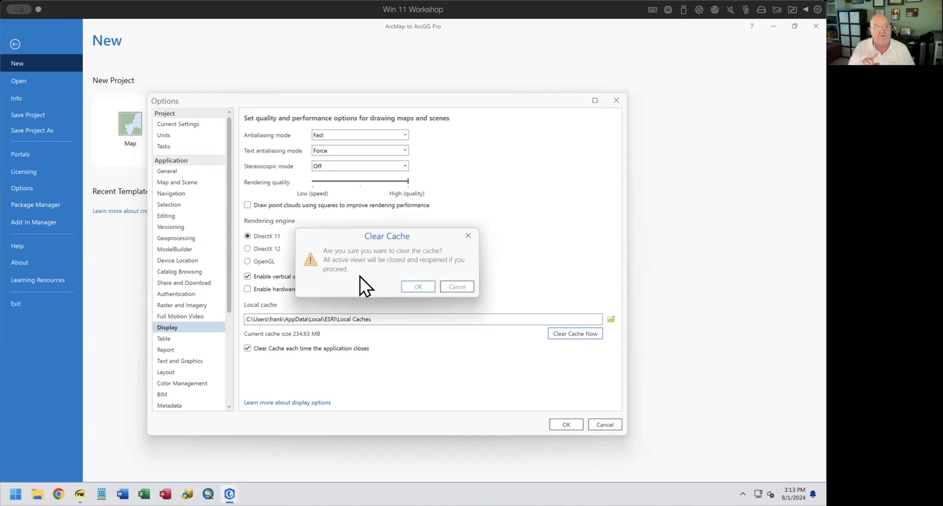
left_click(461, 286)
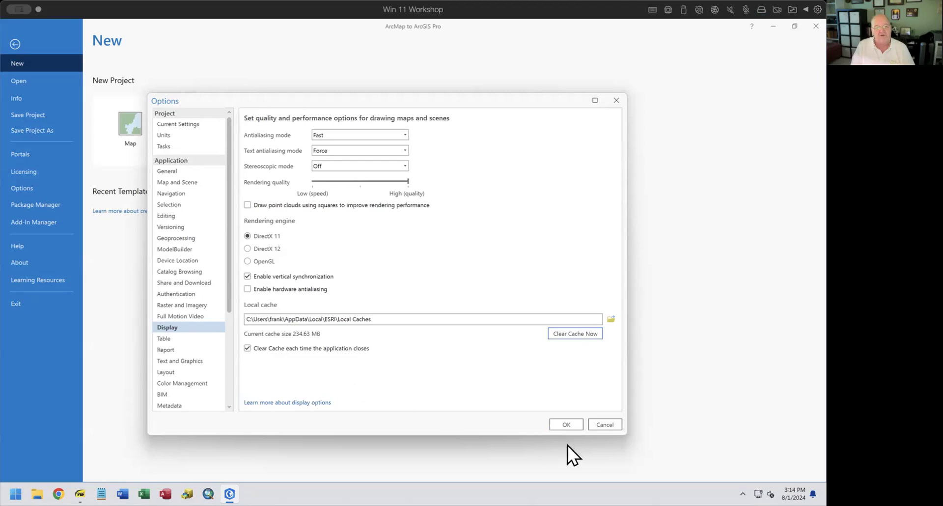
- Apply the changed options, return to the map and show the editing commands
left_click(565, 426)
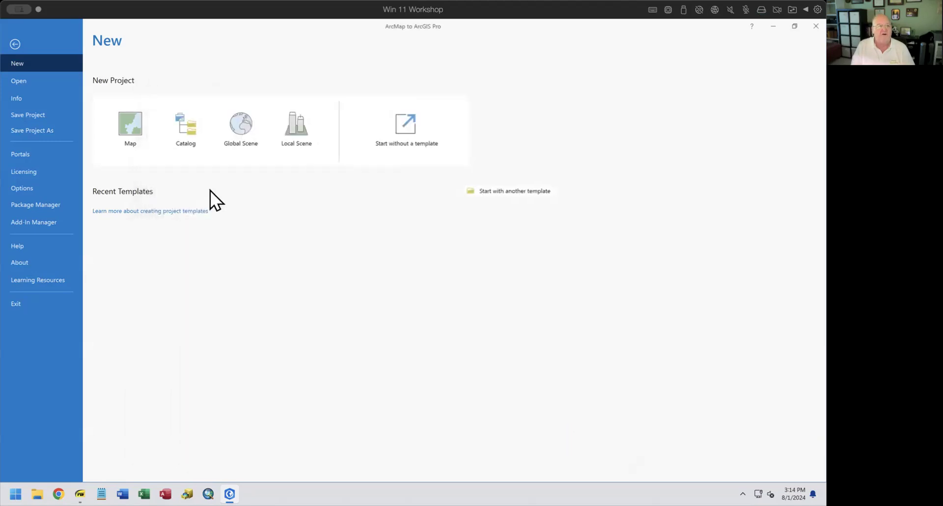
left_click(15, 44)
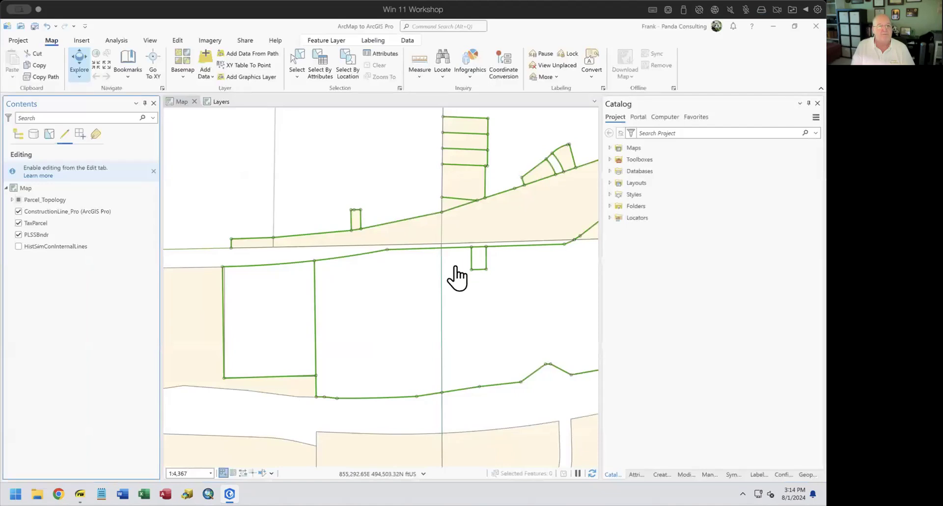
mouse_move(230, 502)
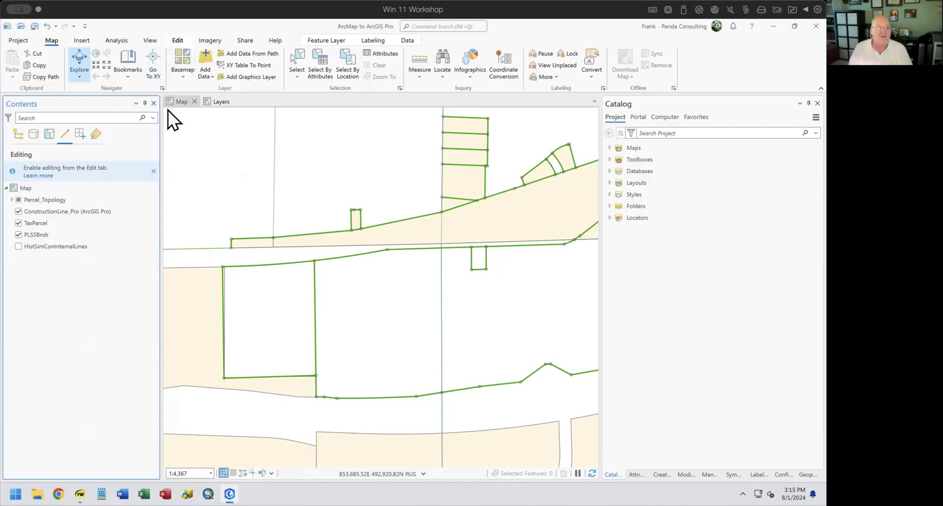
left_click(175, 40)
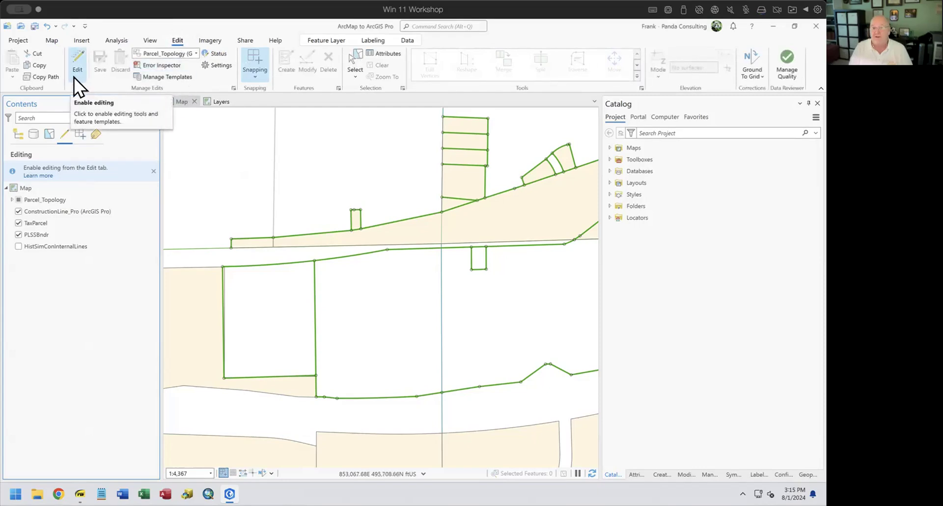
- Turn off enabling and disabling editing from the Edit tab in the editing options, apply it and return to the map
left_click(17, 40)
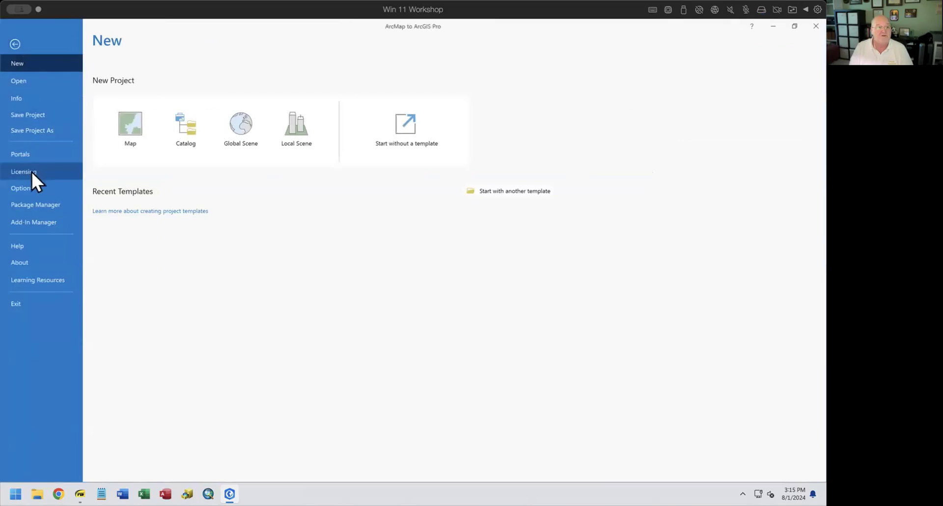
left_click(27, 188)
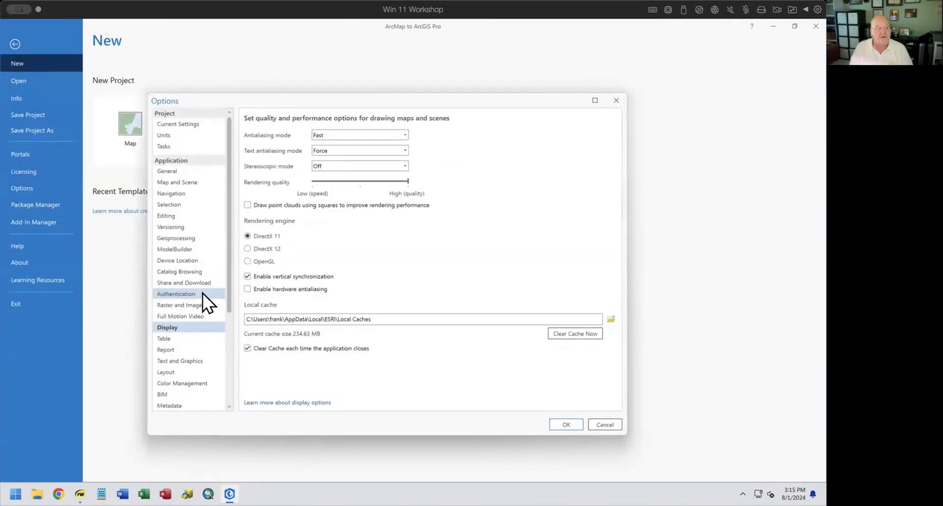
left_click(167, 214)
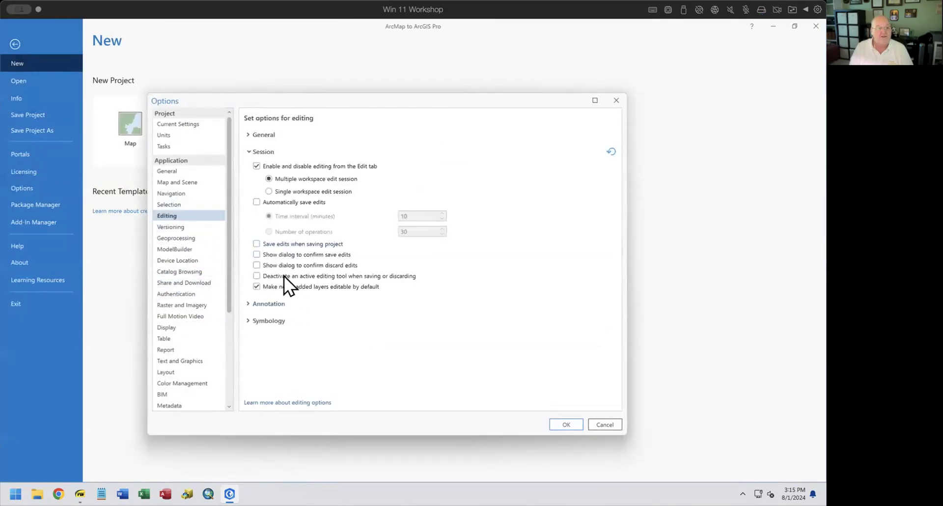
left_click(256, 166)
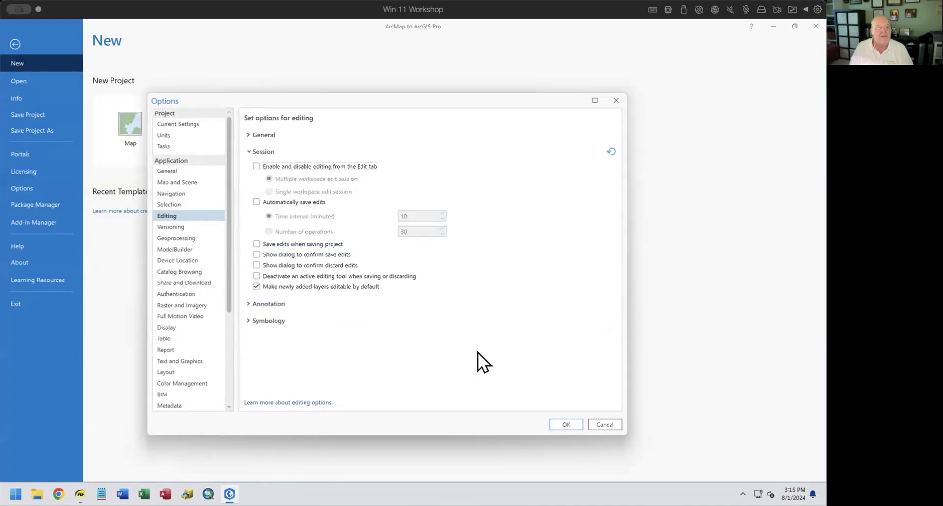
left_click(566, 425)
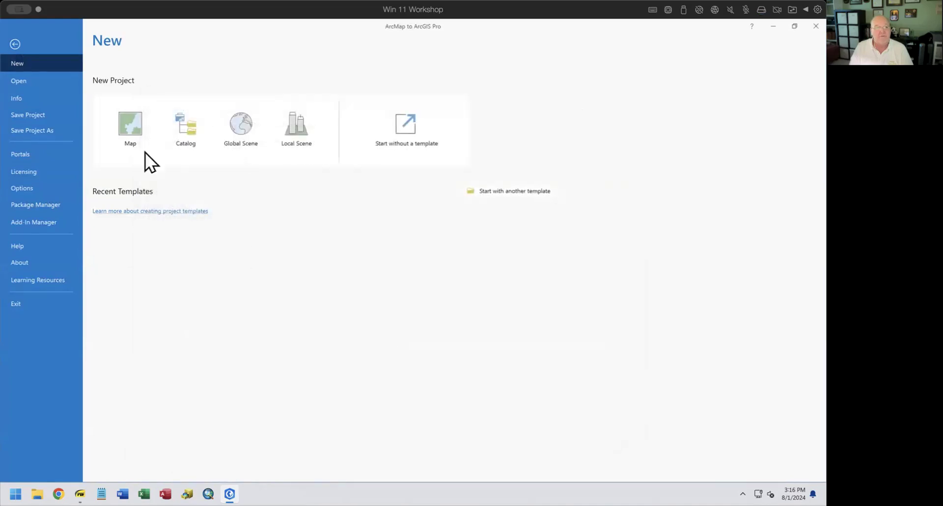
left_click(15, 44)
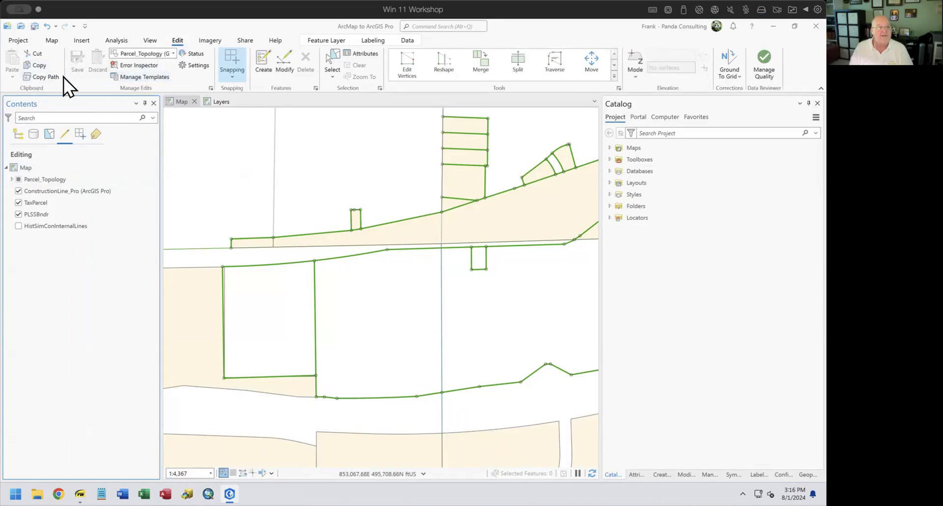
- Turn on enabling and disabling editing from the Edit tab in the editing session options, and apply the change
left_click(17, 40)
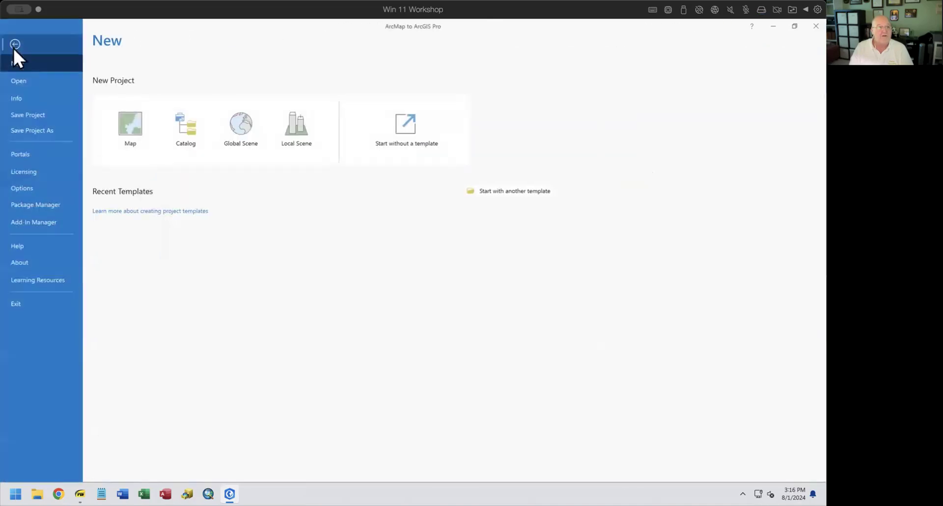
left_click(22, 188)
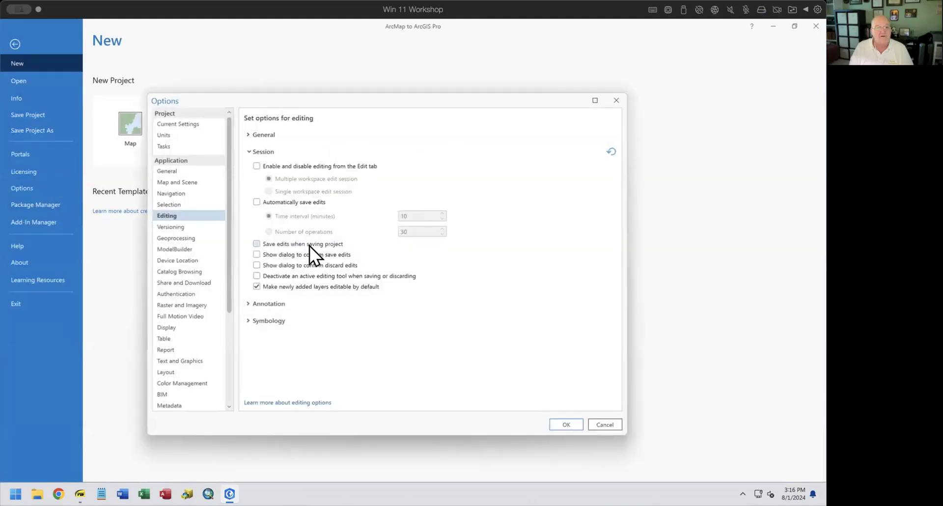
left_click(256, 166)
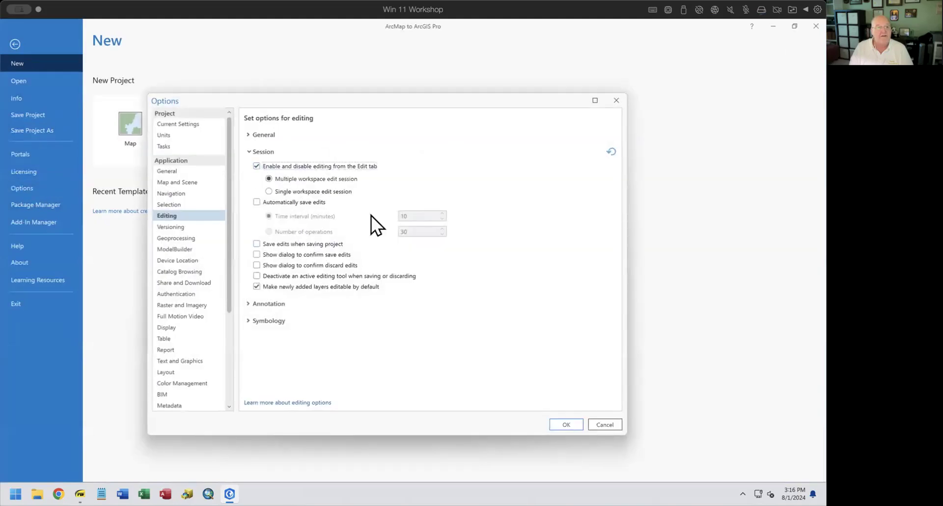
left_click(566, 424)
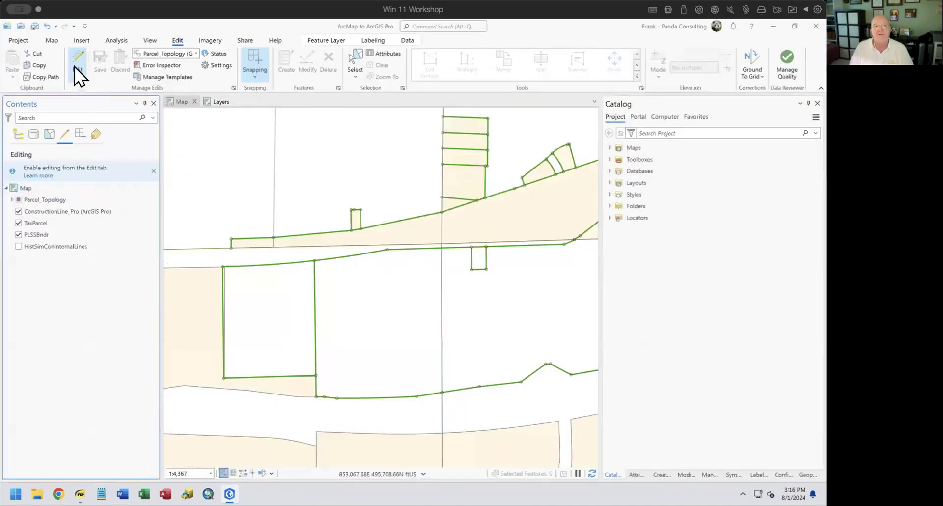
- Enable editing on the map and list the map's contents by drawing order
left_click(74, 66)
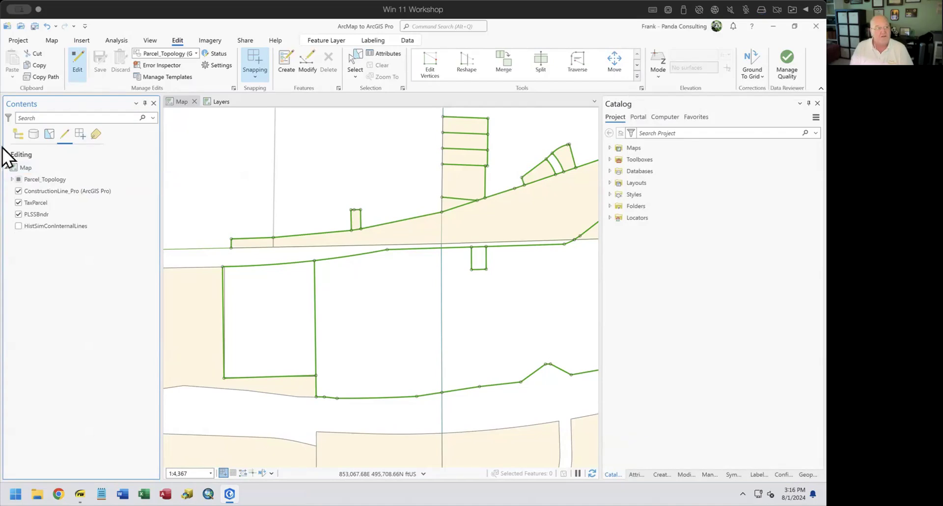
left_click(18, 135)
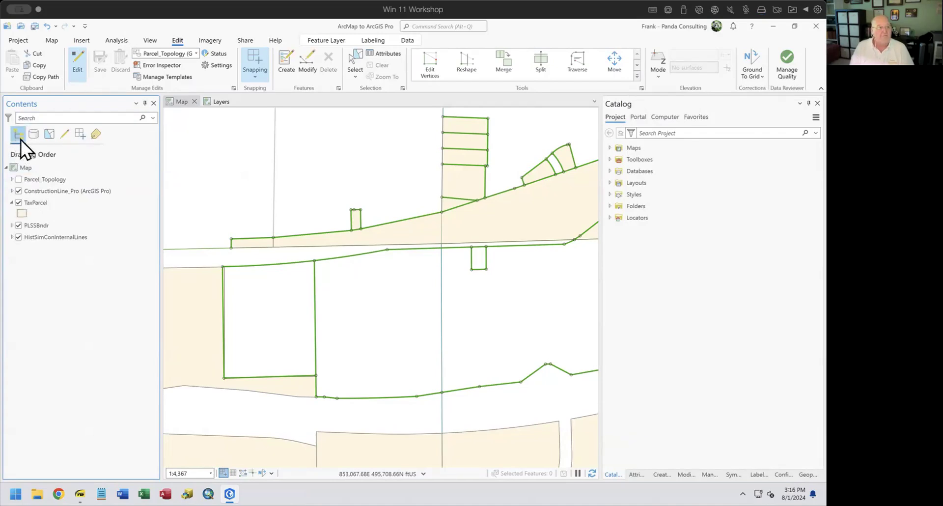
- Switch to the Making Editing Easier PDF, highlight the "Enabling Edits" topic, and return to ArcGIS Pro
left_click(80, 494)
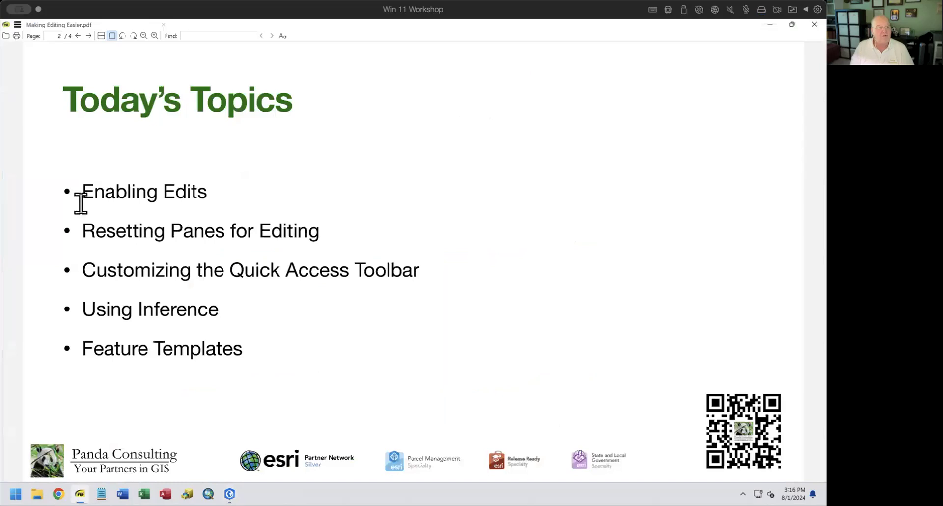
left_click_drag(78, 194, 235, 192)
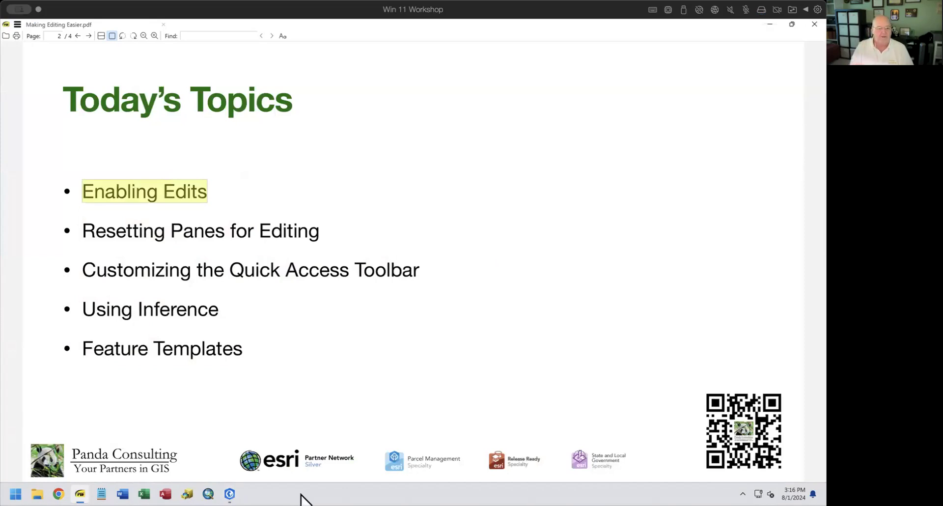
left_click(230, 494)
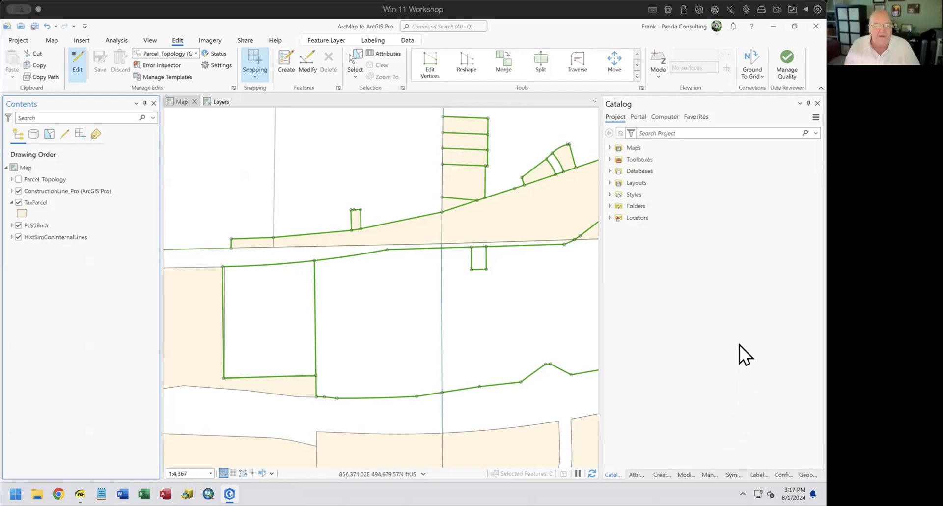
- Reset the panes for editing
left_click(148, 40)
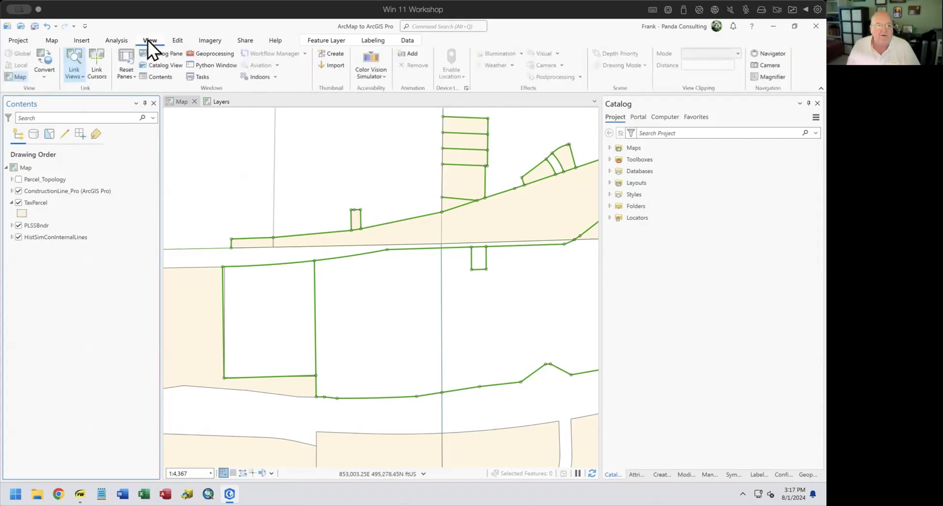
left_click(131, 76)
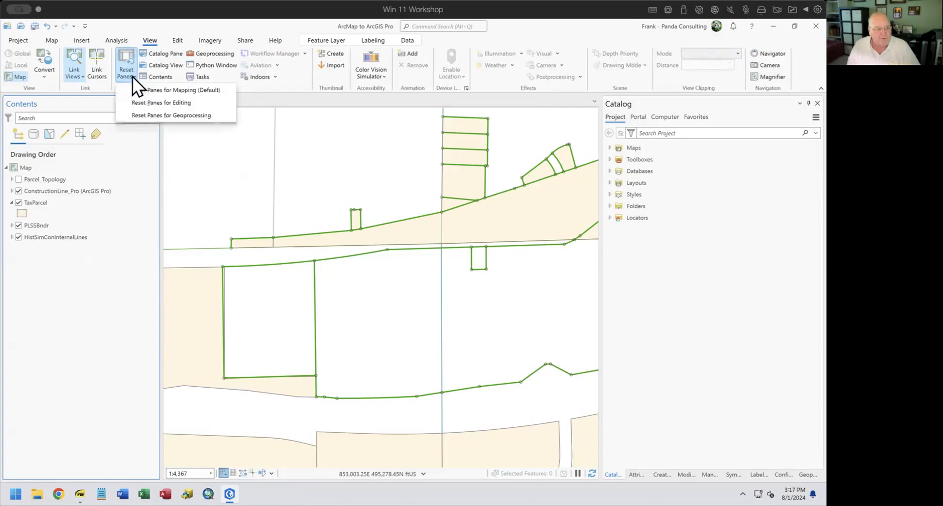
left_click(134, 105)
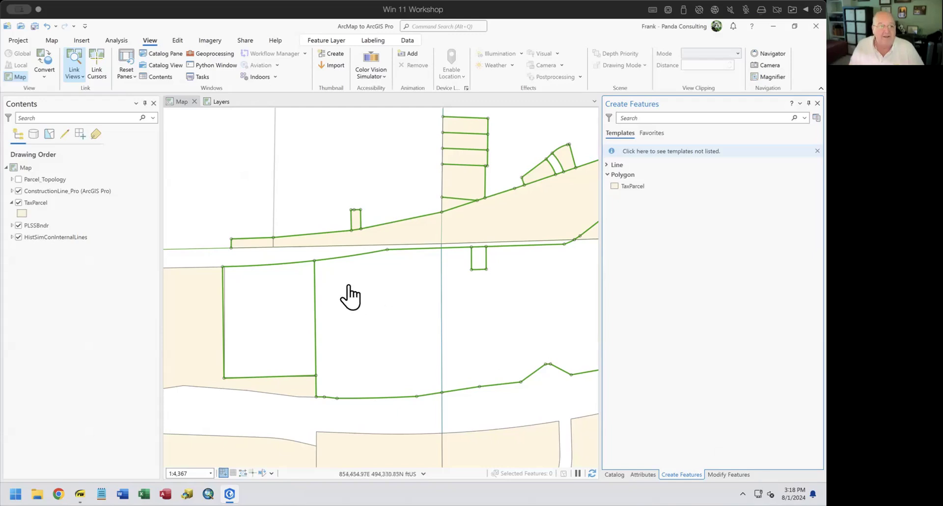
- Compare the default mapping and geoprocessing pane layouts, and return to the panes for editing
left_click(126, 80)
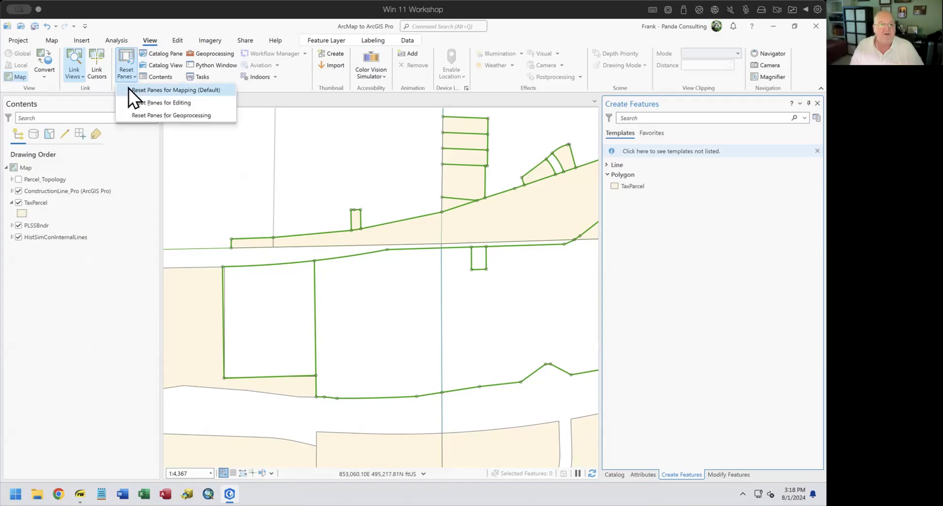
left_click(138, 89)
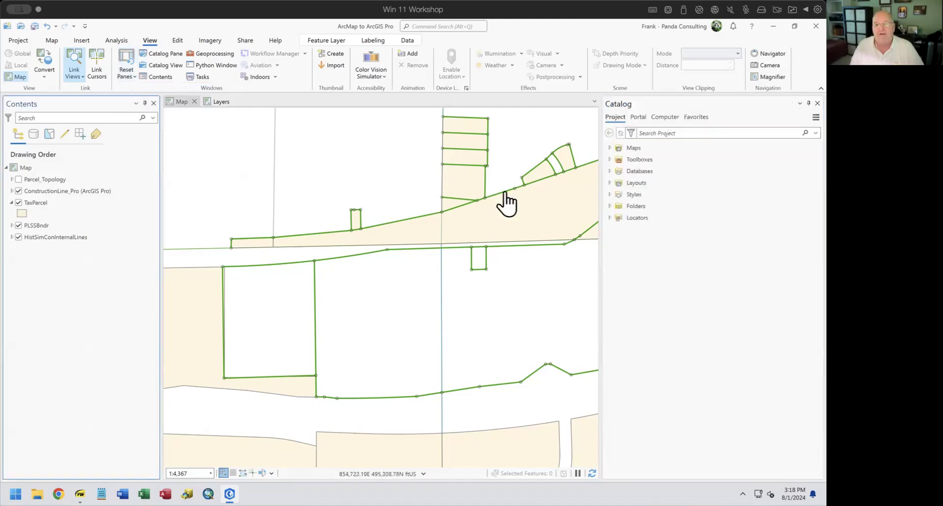
left_click(128, 75)
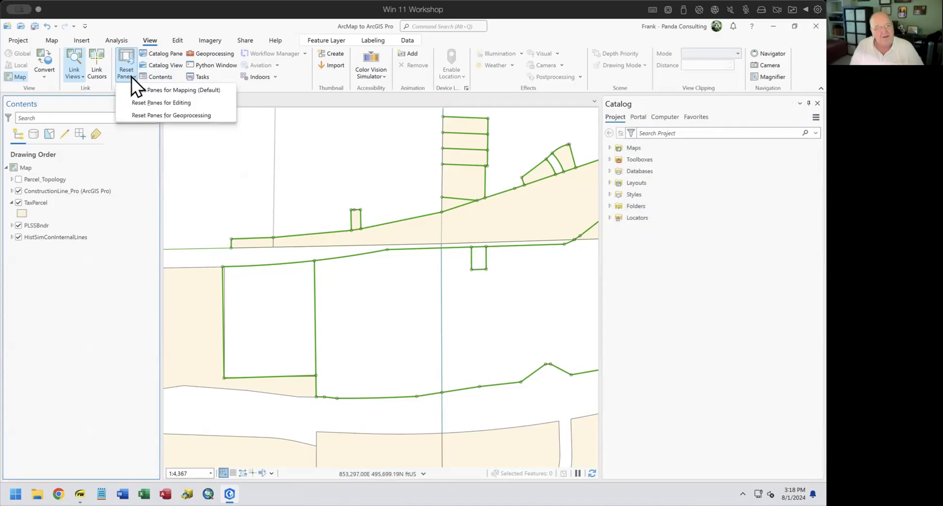
left_click(137, 111)
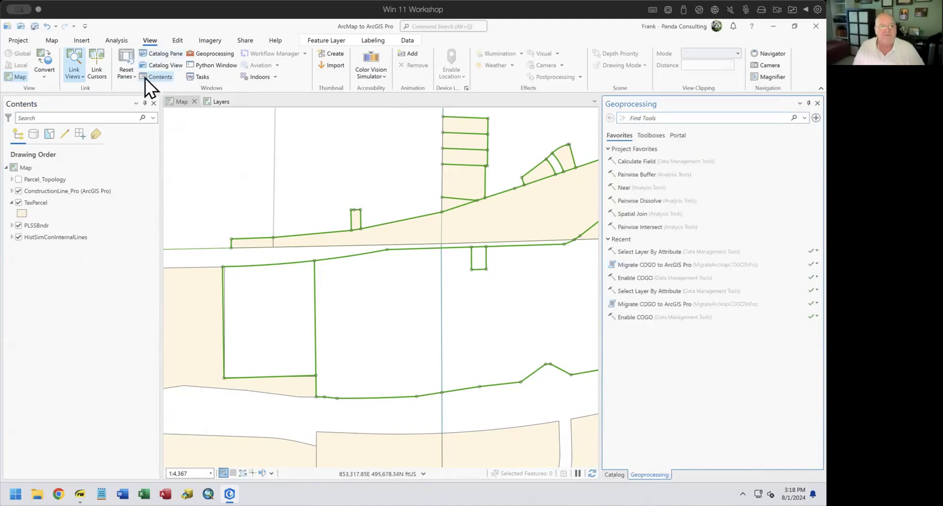
left_click(129, 79)
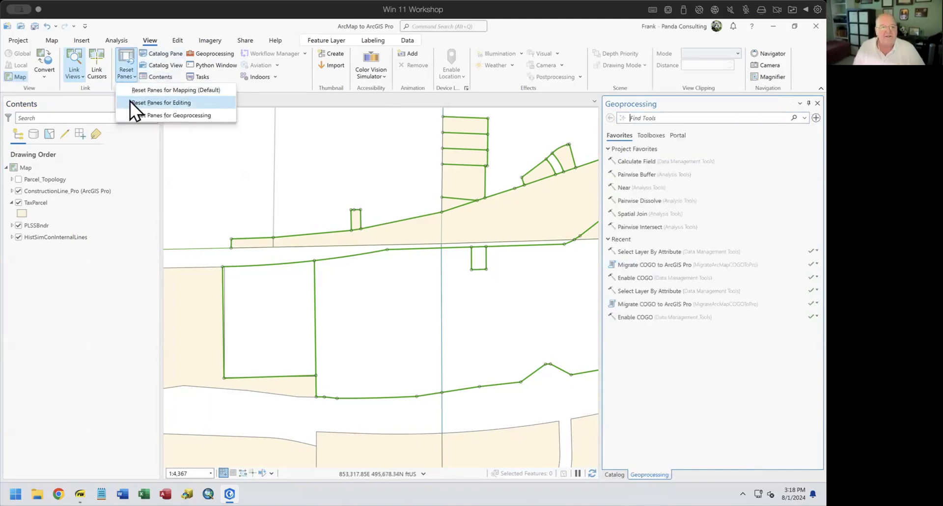
left_click(130, 102)
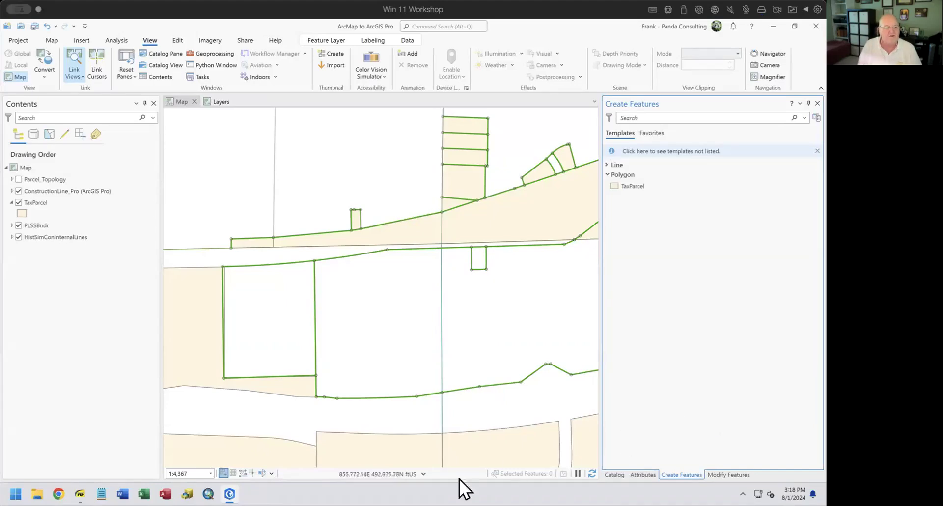
- Switch to the PDF, highlight "Resetting Panes for Editing" and "Customizing the Quick Access Toolbar" in turn, and return to ArcGIS Pro
left_click(76, 495)
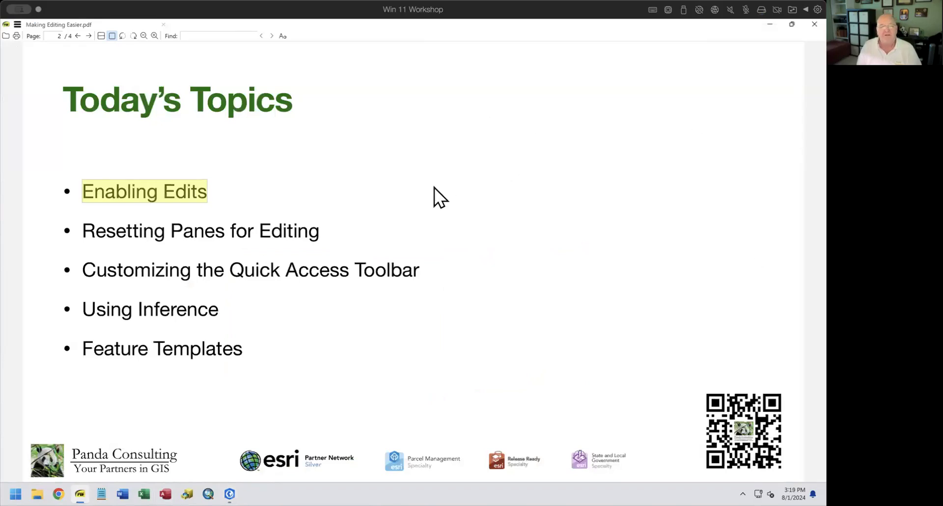
left_click_drag(83, 229, 334, 227)
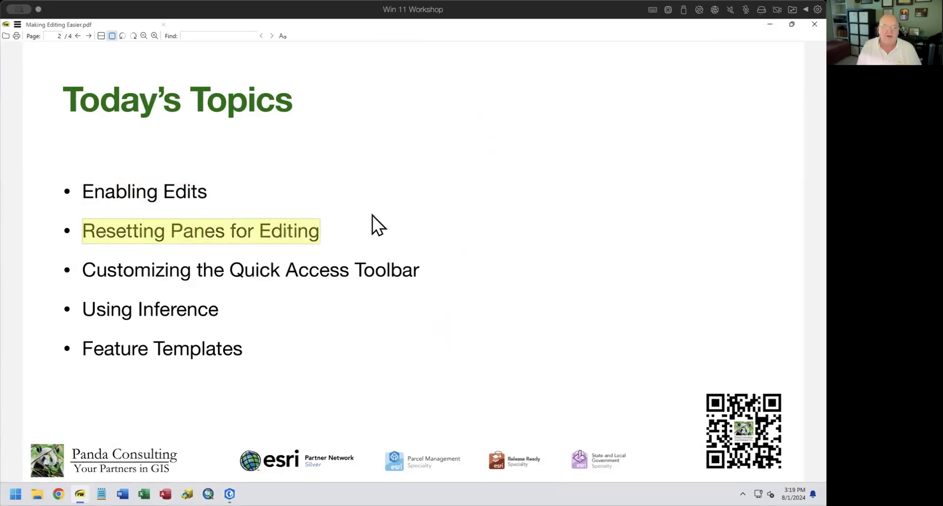
left_click(364, 235)
left_click_drag(78, 269, 435, 273)
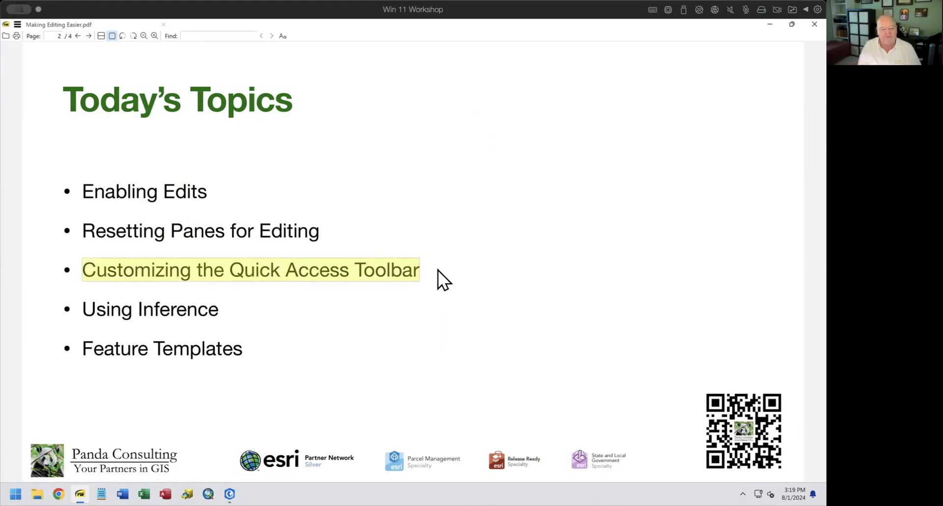
left_click(229, 493)
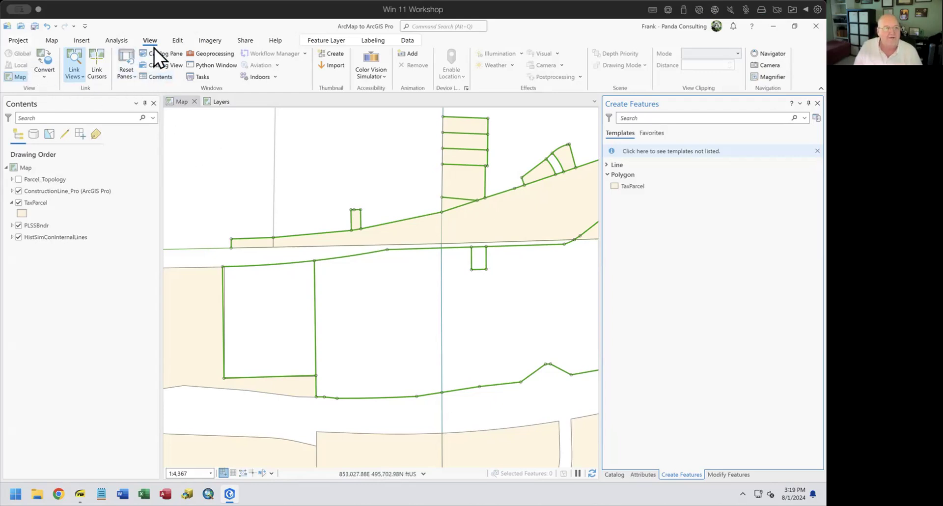
- Select and copy the features along the large rectangular parcel's upper edge, show the paste options, and clear the selection without pasting
left_click(178, 42)
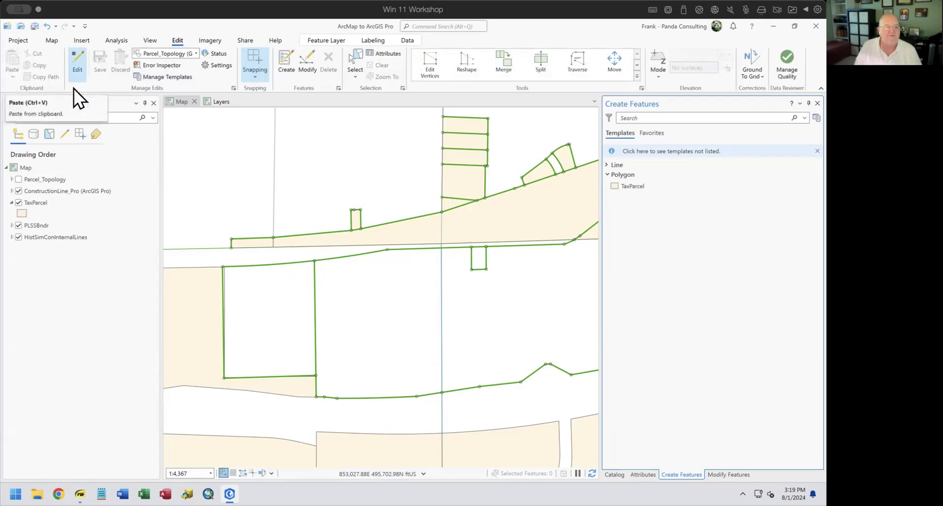
left_click(358, 55)
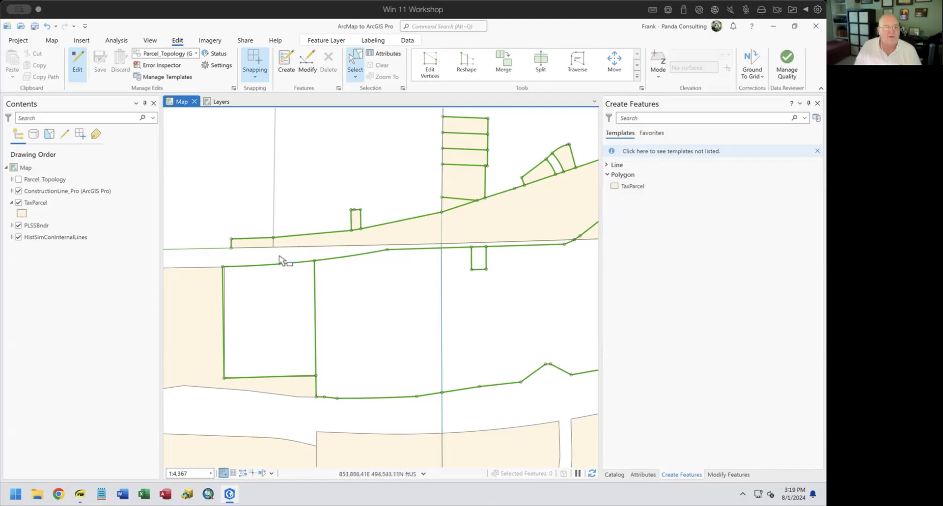
left_click(297, 262)
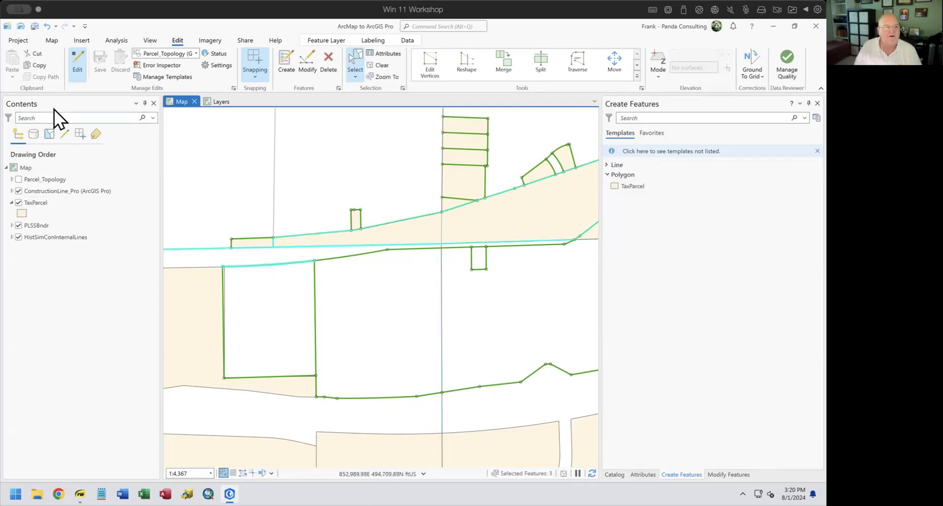
left_click(29, 69)
left_click(14, 78)
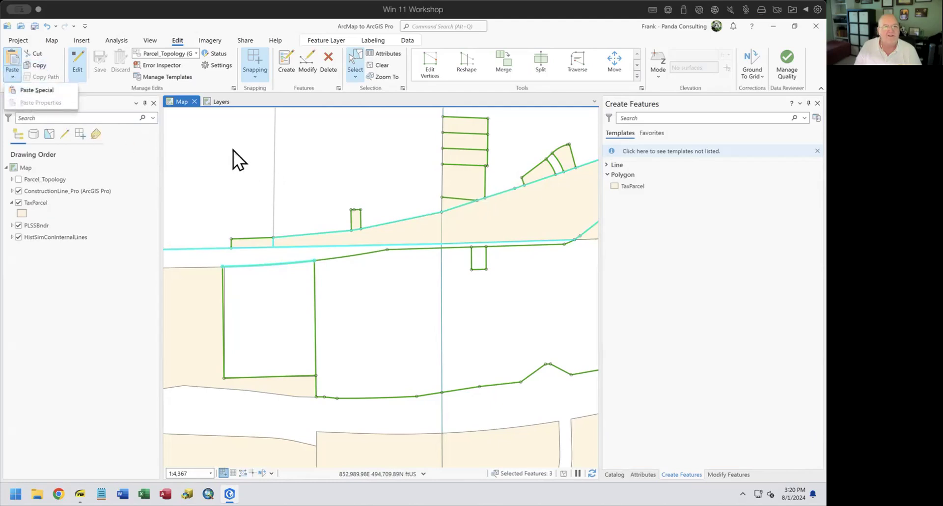
left_click(276, 28)
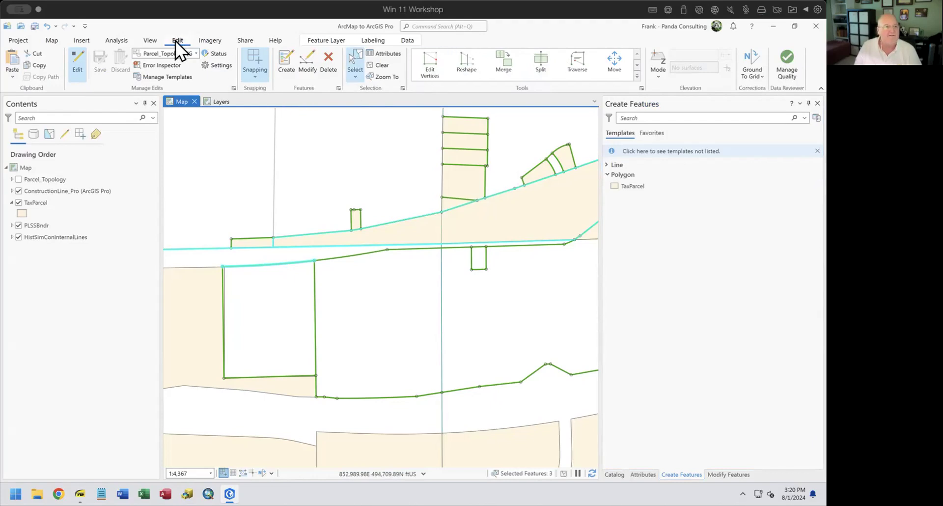
left_click(53, 40)
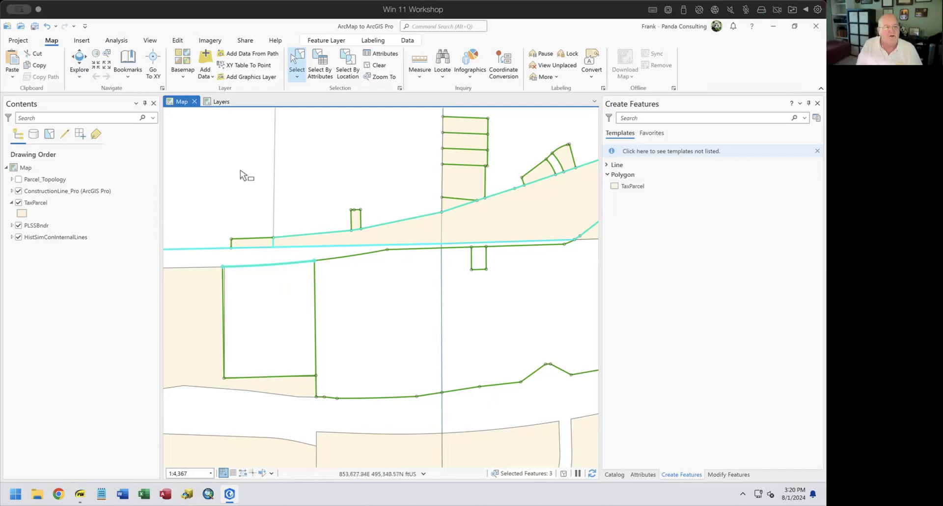
left_click(376, 65)
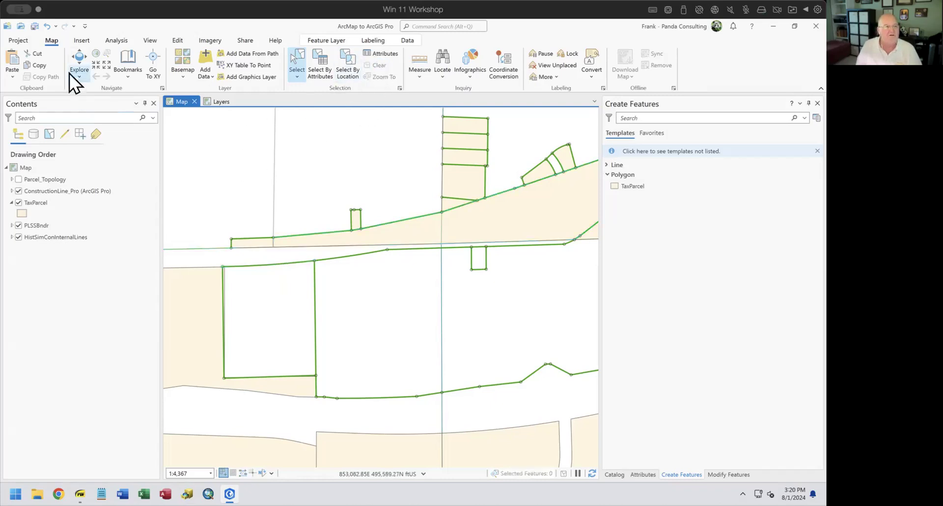
- Move the Quick Access Toolbar below the ribbon
left_click(85, 25)
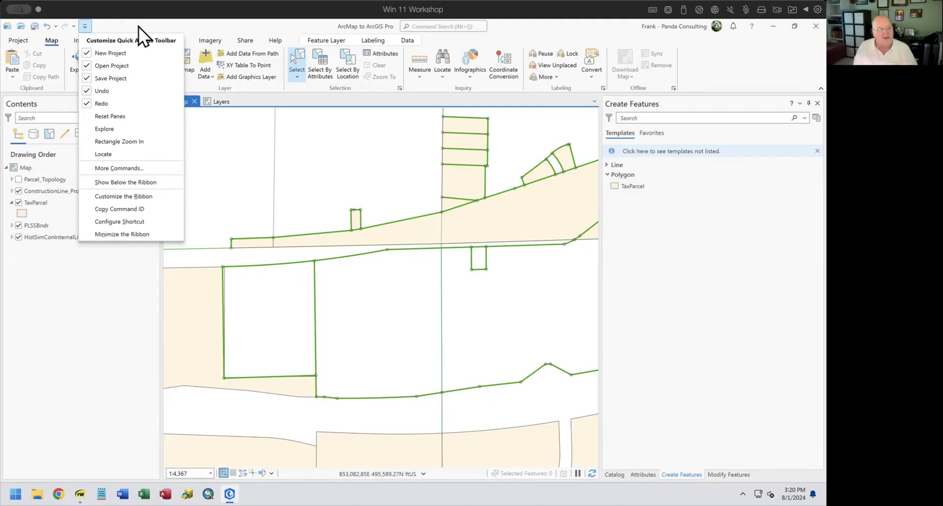
left_click(127, 184)
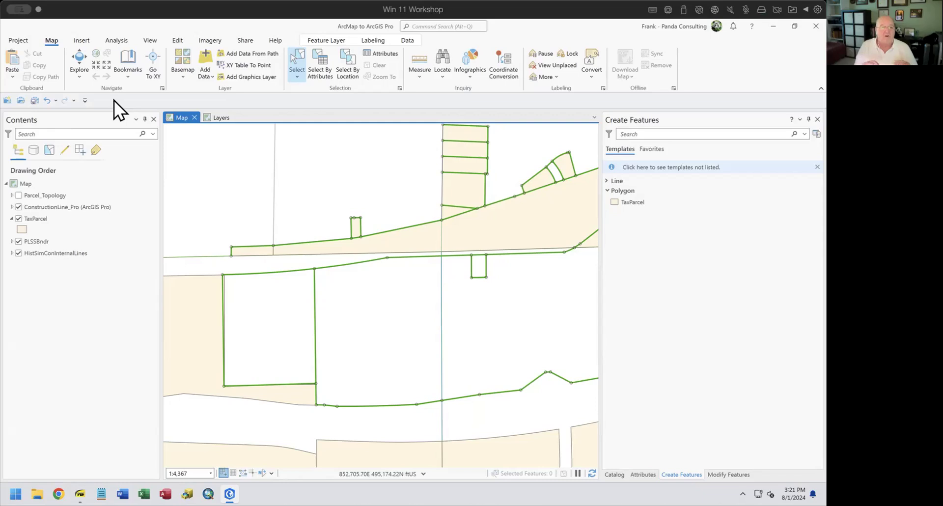
- Open the Quick Access Toolbar customization options and add the Move command from Popular Commands
left_click(85, 100)
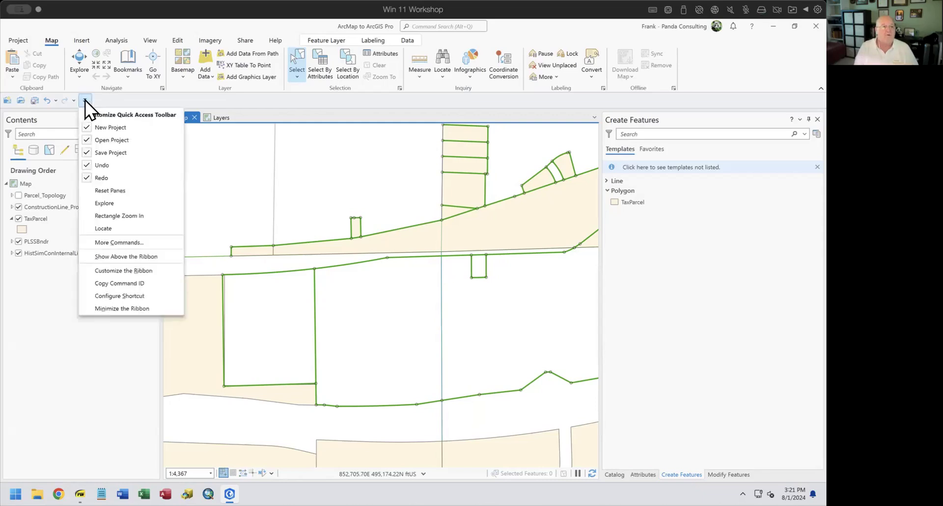
left_click(136, 272)
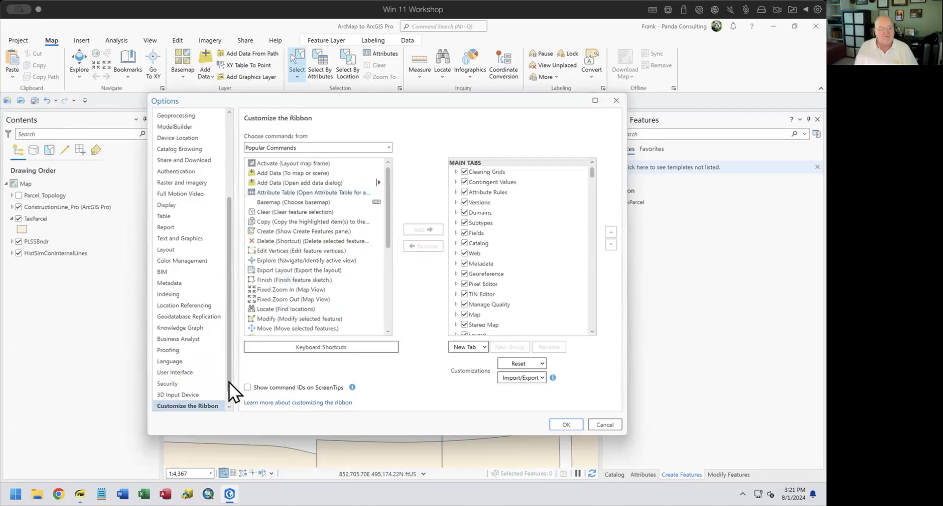
left_click_drag(228, 384, 232, 407)
left_click(202, 404)
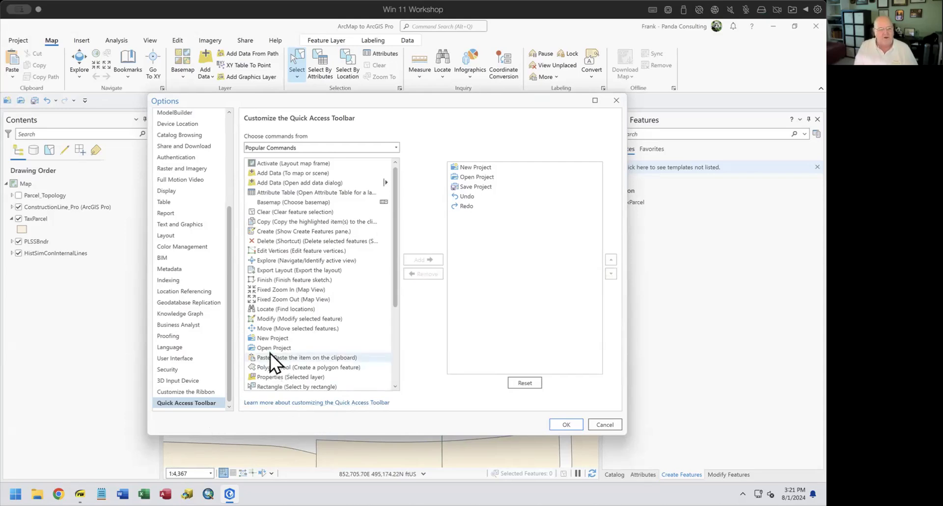
left_click(258, 326)
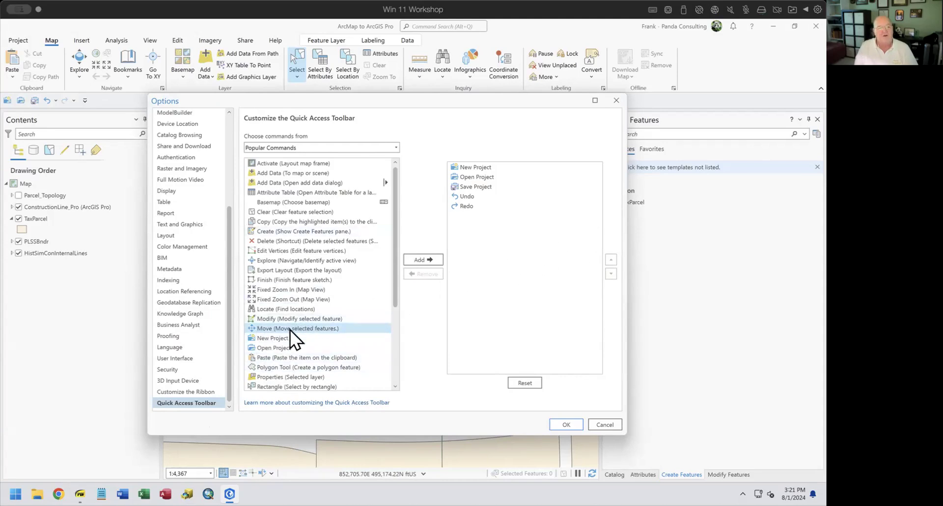
left_click(283, 146)
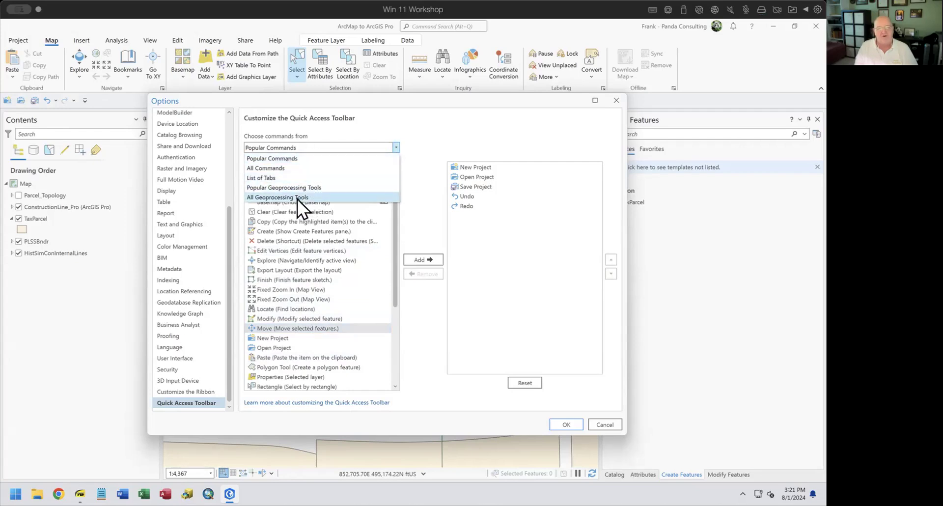
left_click(302, 145)
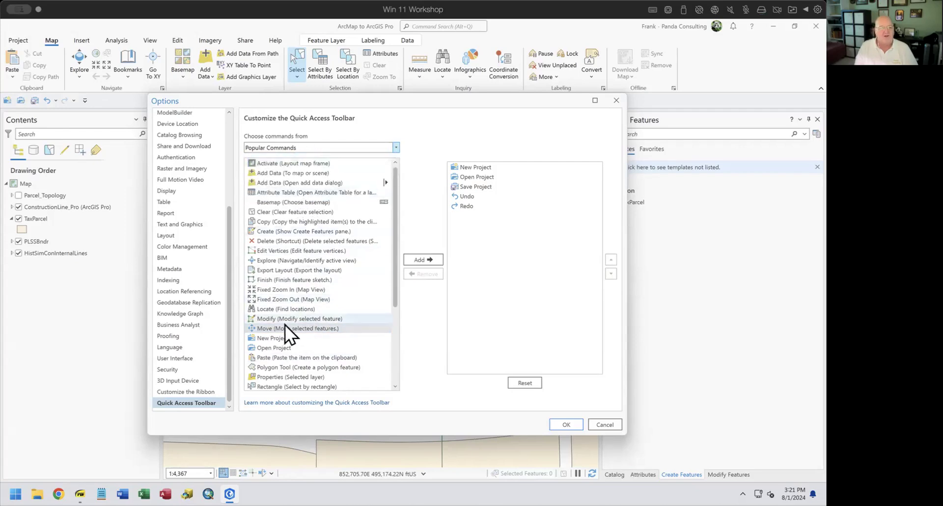
left_click(432, 259)
left_click(461, 216)
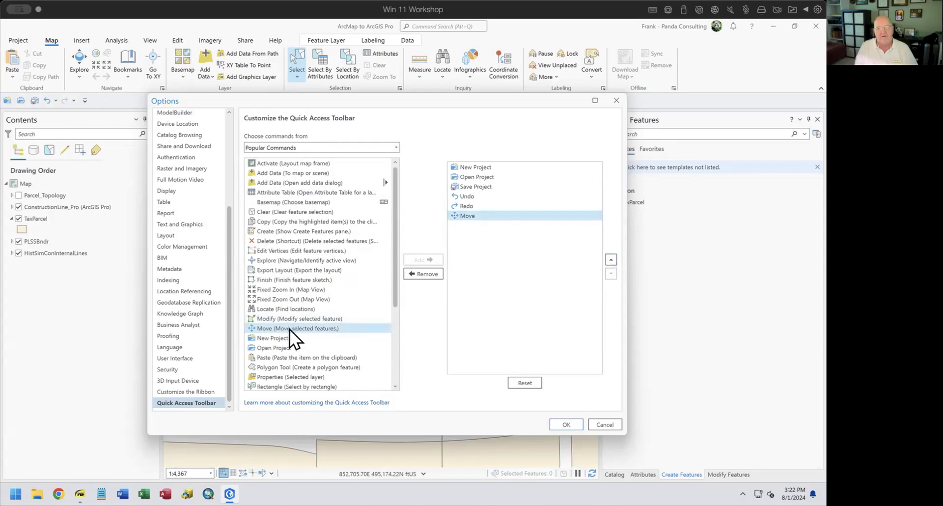
left_click(464, 187)
left_click(462, 215)
- Search All Commands for "cut" and add the plain Cut command to the Quick Access Toolbar
left_click(300, 148)
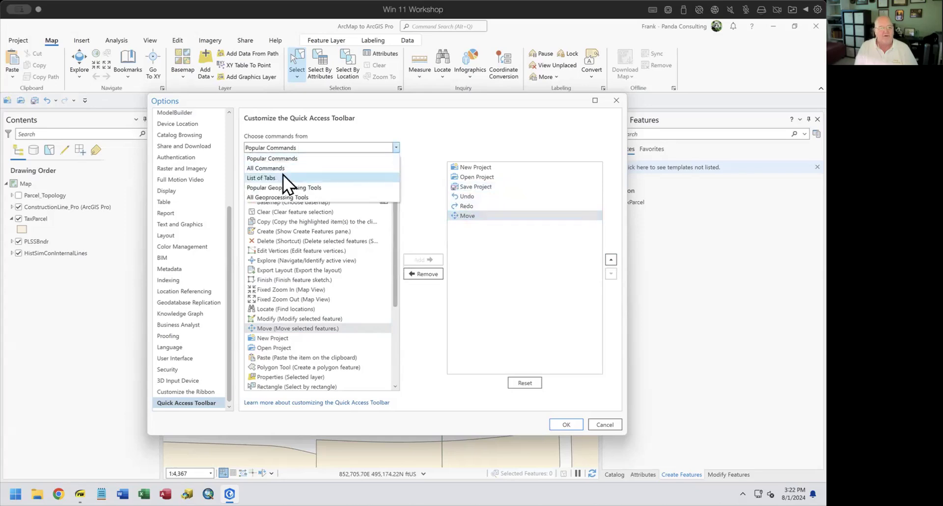
left_click(282, 168)
left_click(292, 164)
type("c")
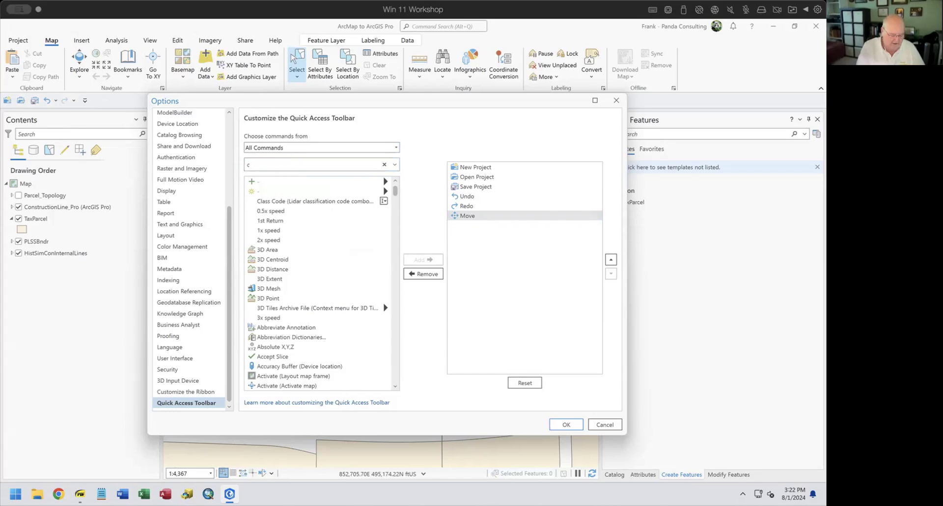
type("i=ut")
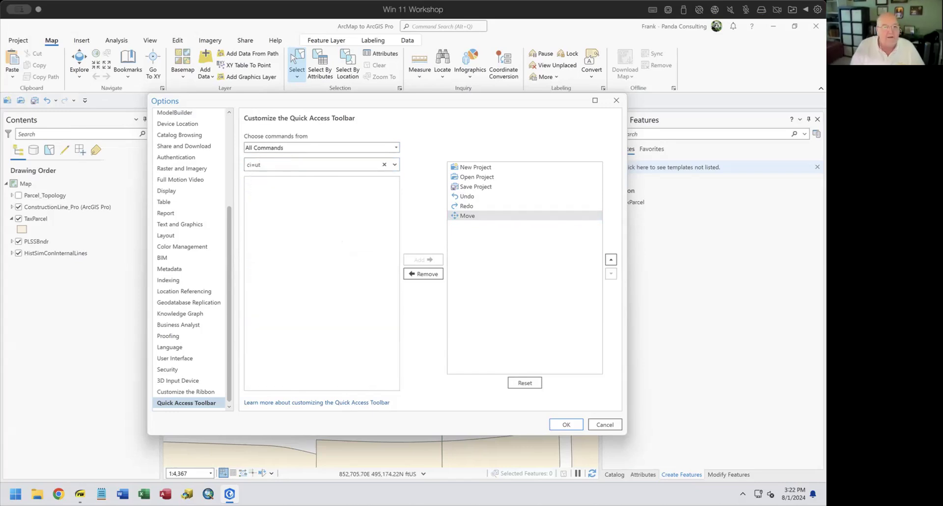
key("ctrl+a")
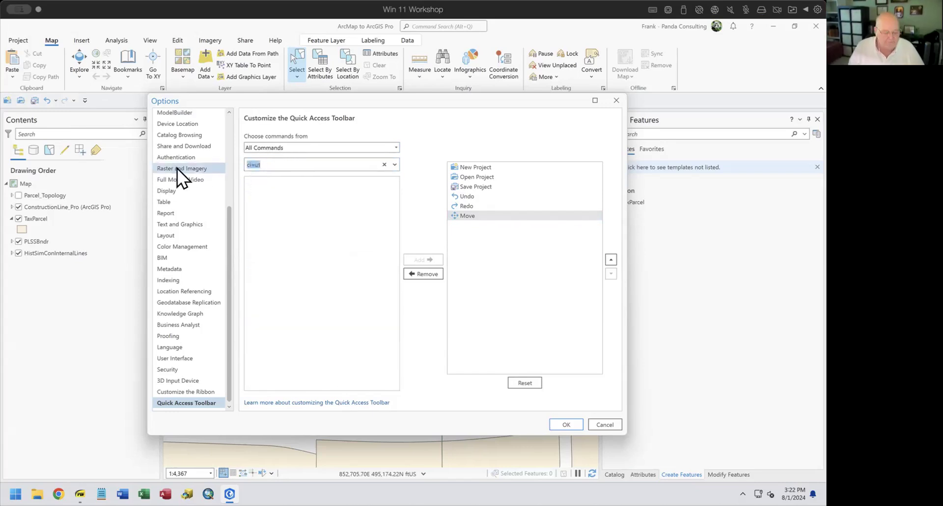
type("cut")
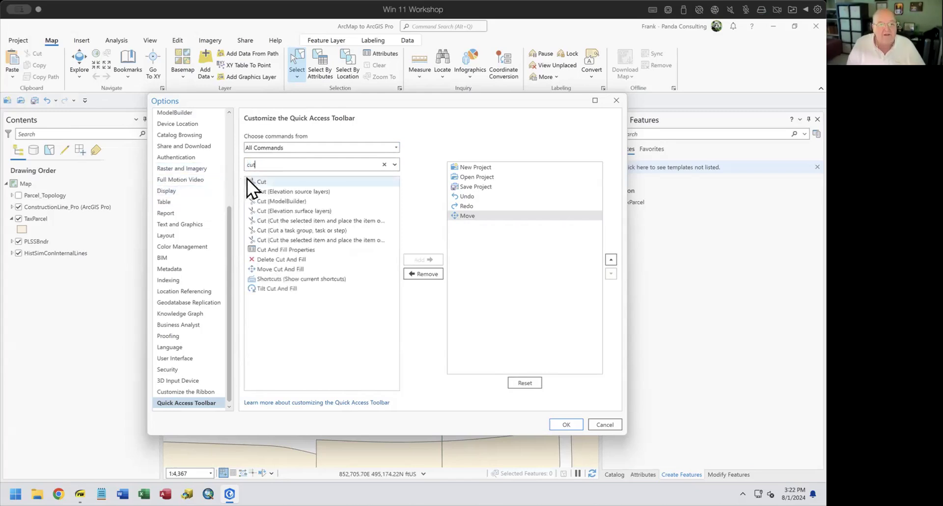
left_click(254, 181)
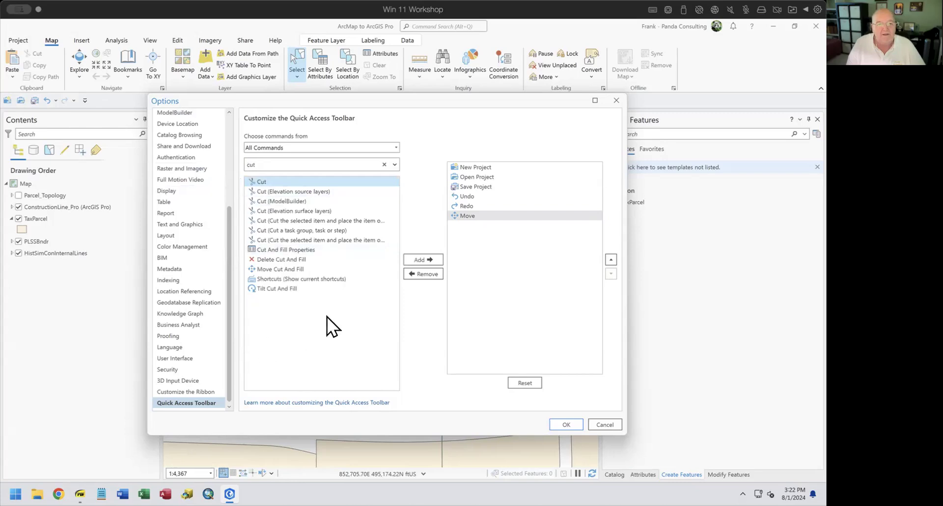
left_click(431, 259)
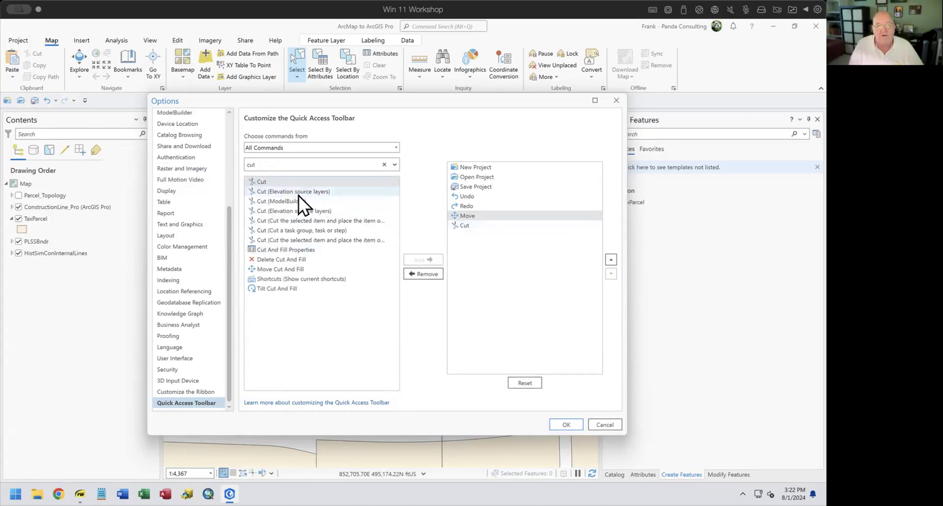
- Search for "copy", add the plain Copy command to the Quick Access Toolbar below Cut, and apply the customization
left_click(272, 163)
key("BackSpace")
key("BackSpace")
type("opy")
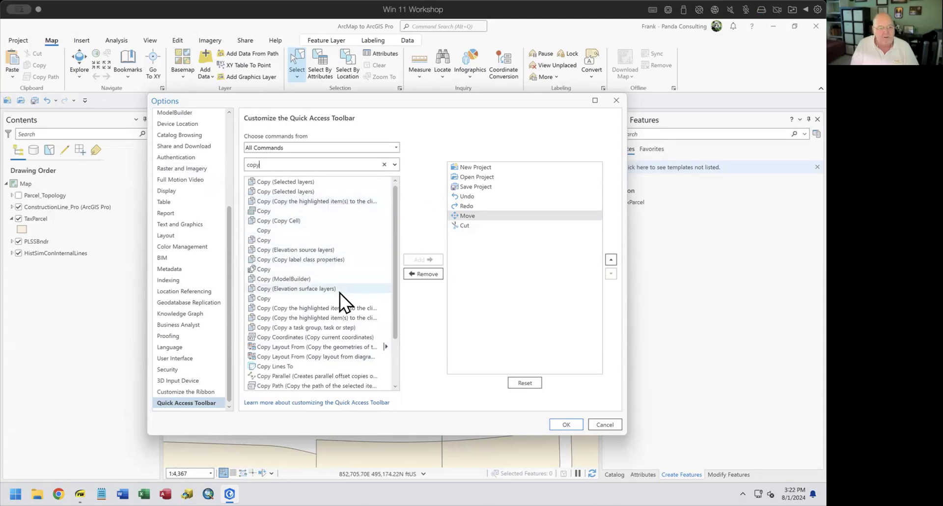
left_click(263, 300)
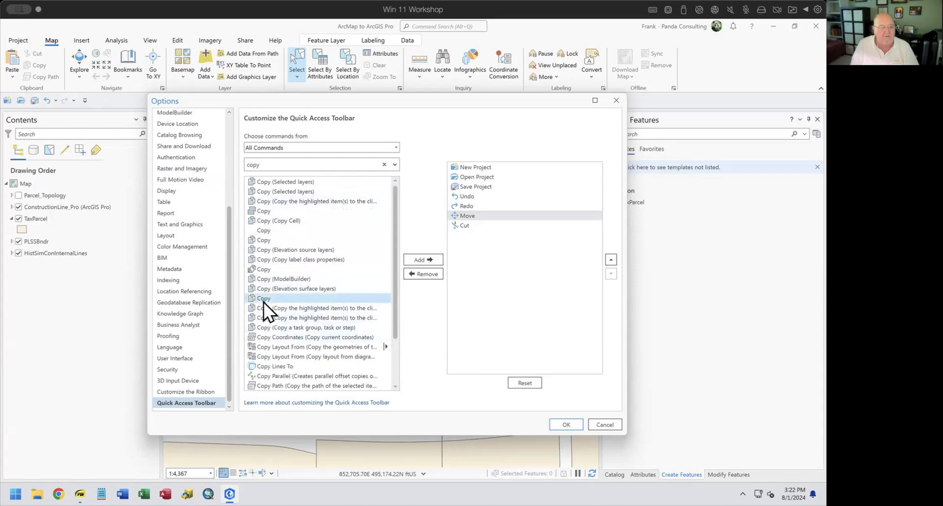
left_click(420, 260)
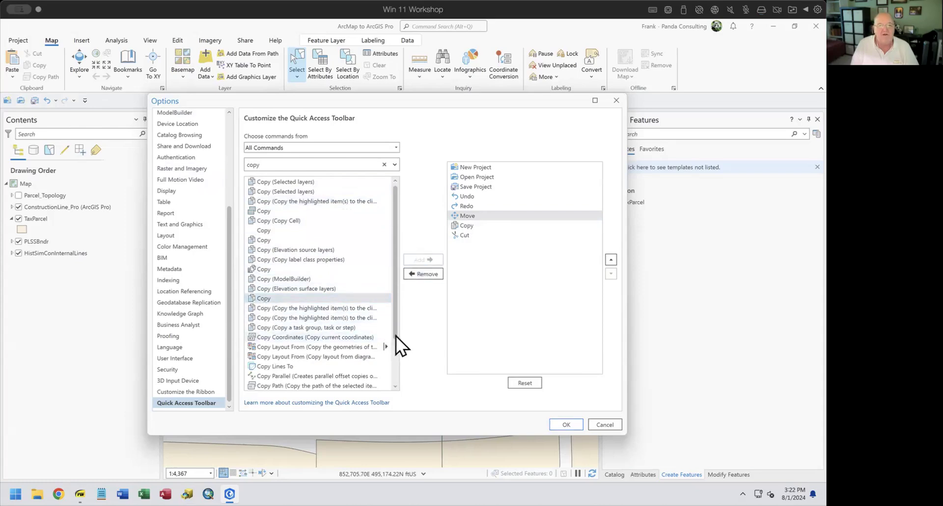
left_click(470, 227)
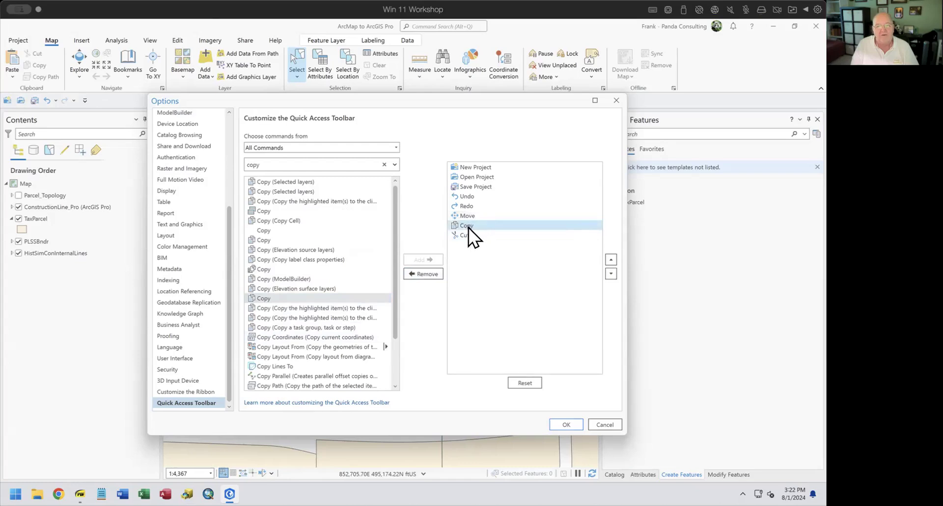
left_click(610, 273)
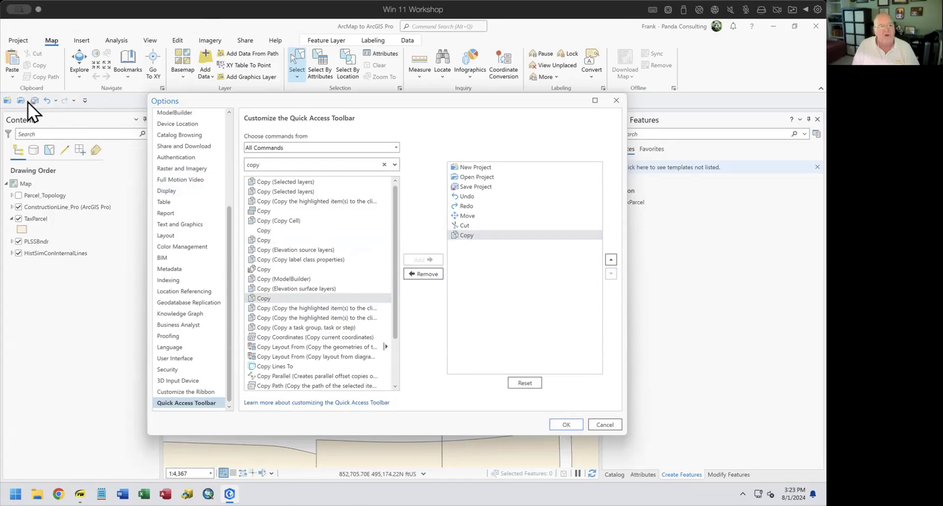
left_click(565, 424)
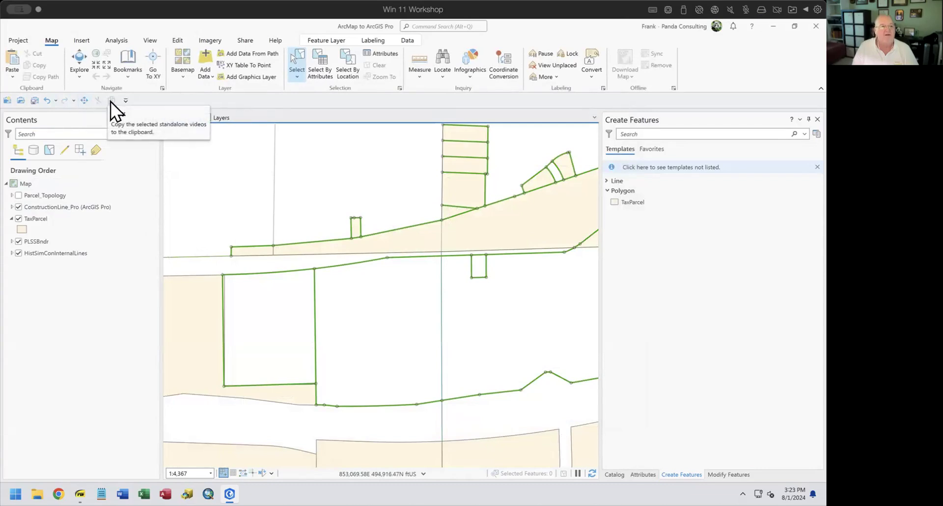
- Select the features along the long sloping parcel edge, and replace all ribbon and toolbar customizations by importing FJC_Toolbar.proExportedUI from the Conversion Projects folder
left_click_drag(380, 227, 395, 254)
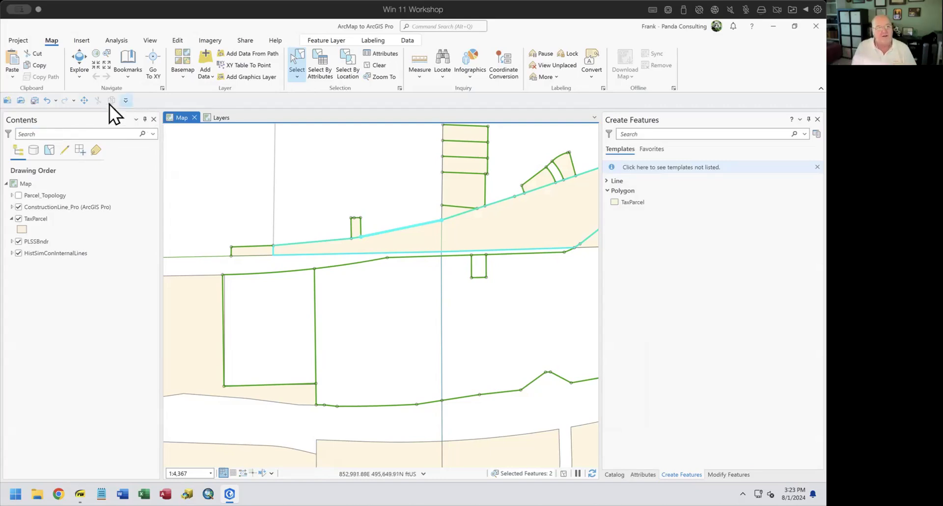
left_click(126, 100)
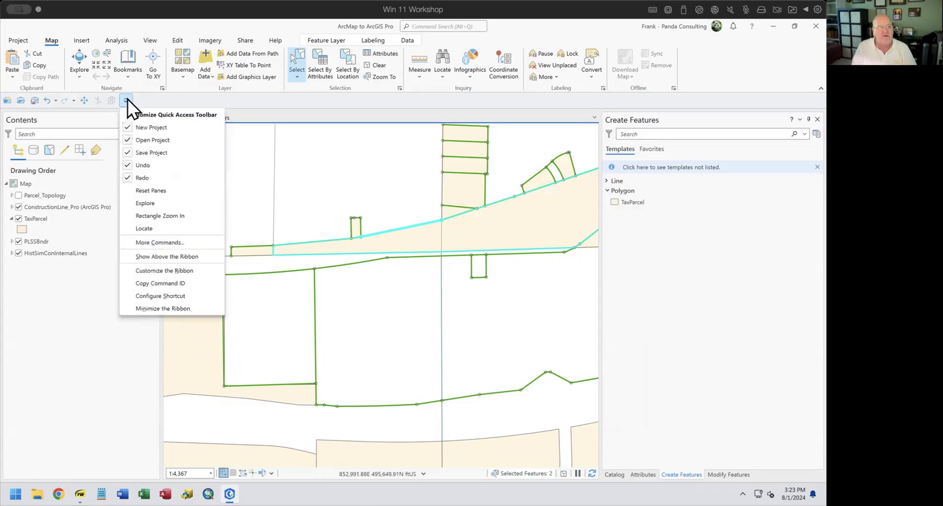
left_click(175, 270)
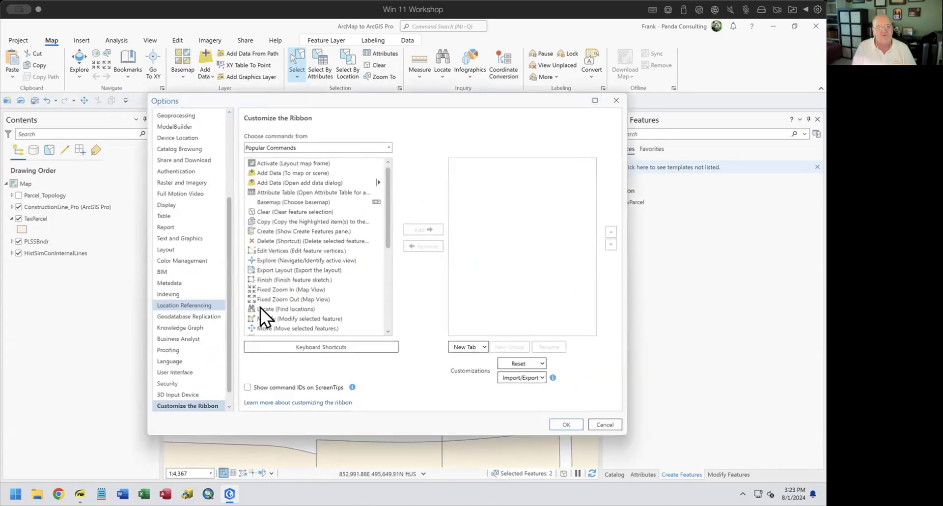
left_click(508, 379)
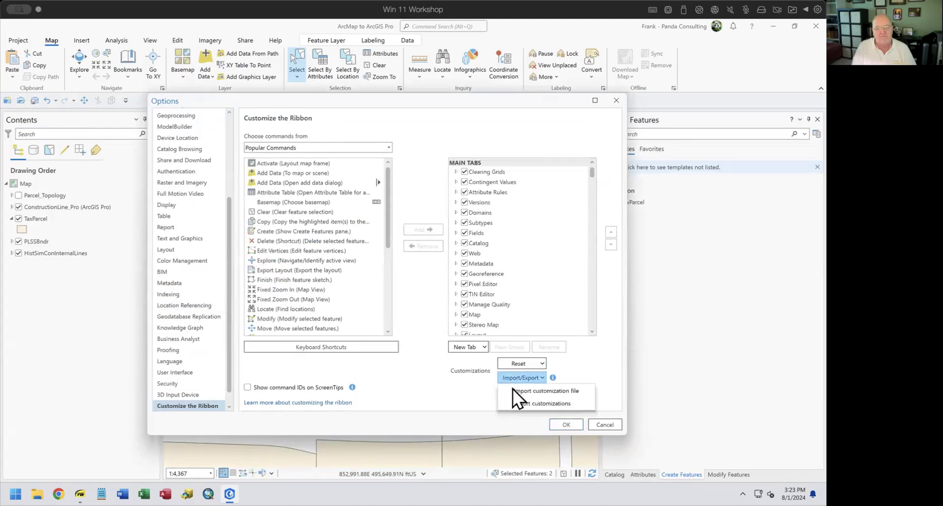
left_click(535, 393)
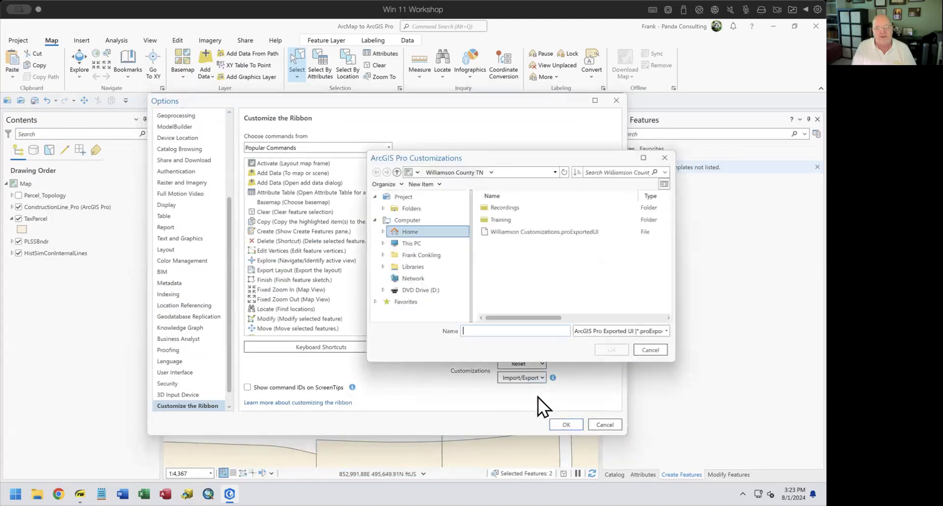
left_click(423, 243)
double_click(514, 242)
double_click(513, 221)
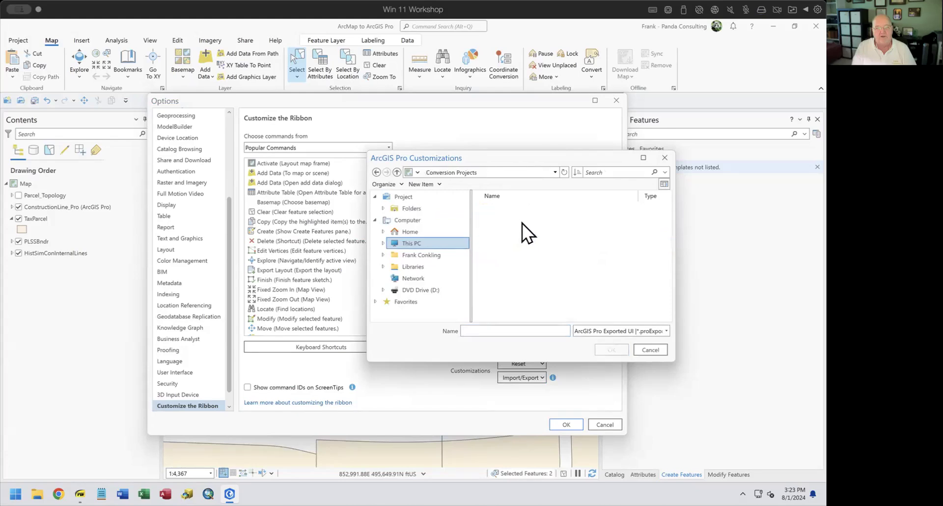
left_click(524, 293)
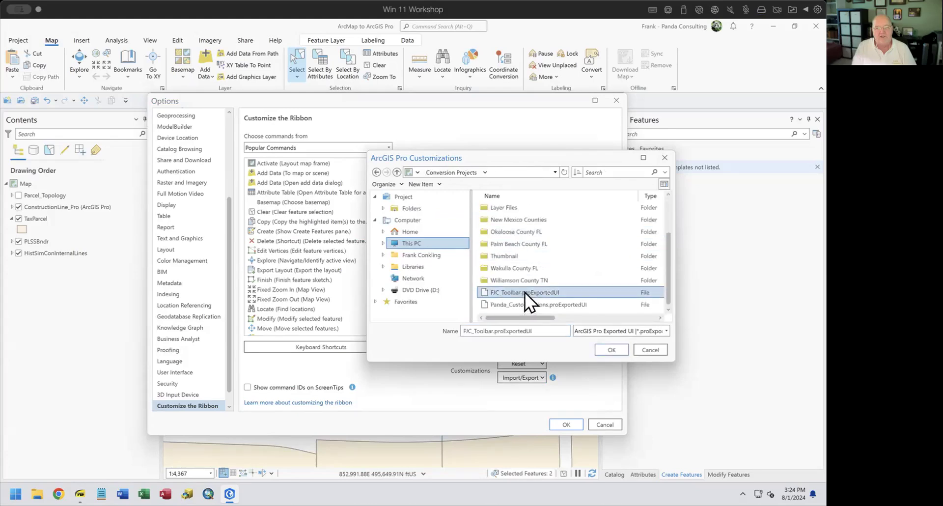
left_click(612, 349)
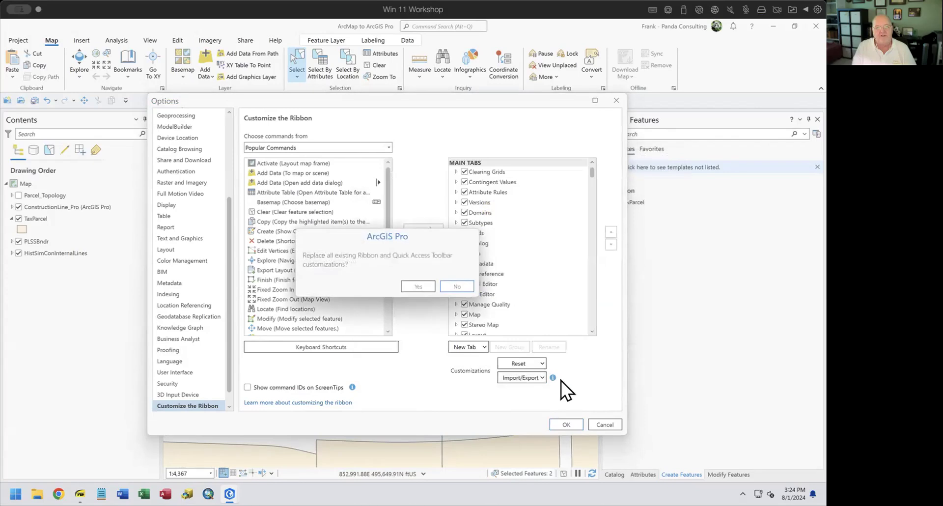
left_click(415, 287)
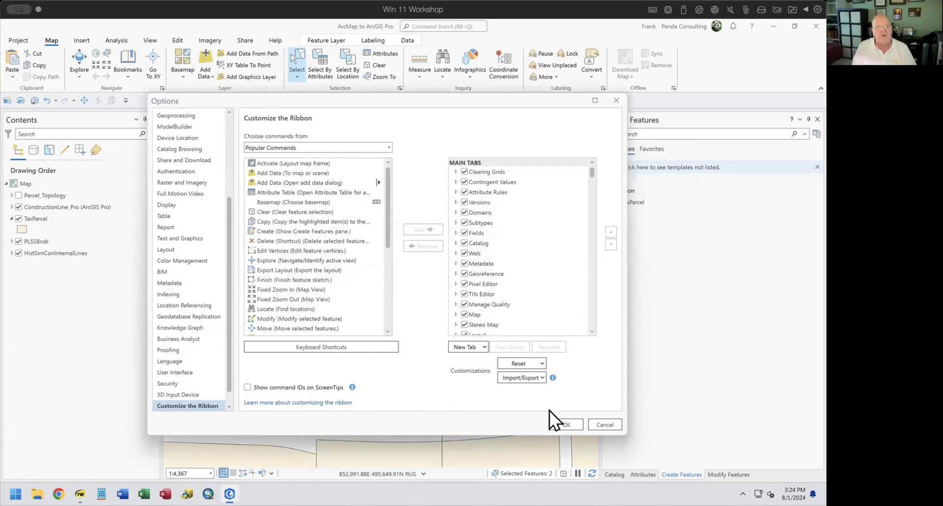
left_click(566, 425)
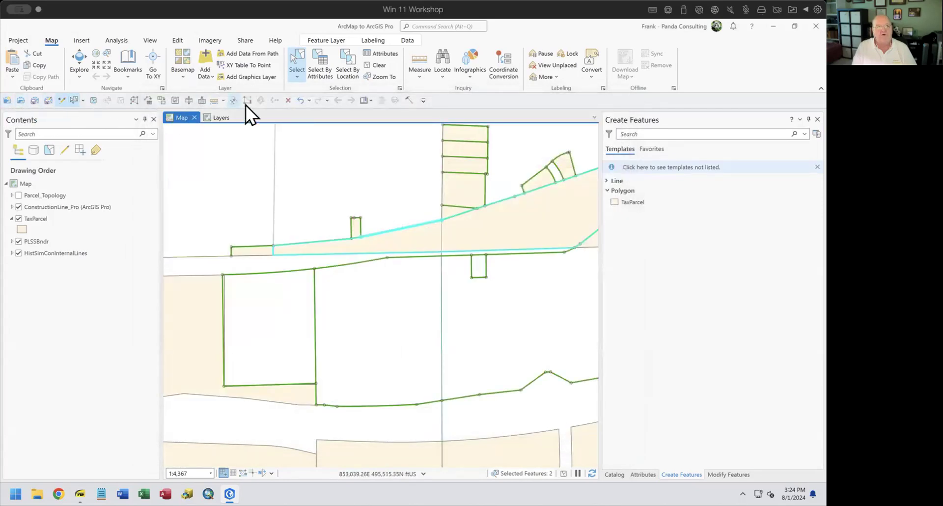
- Show the import and export choices for customizations, and review the full list of commands on the imported Quick Access Toolbar
left_click(424, 100)
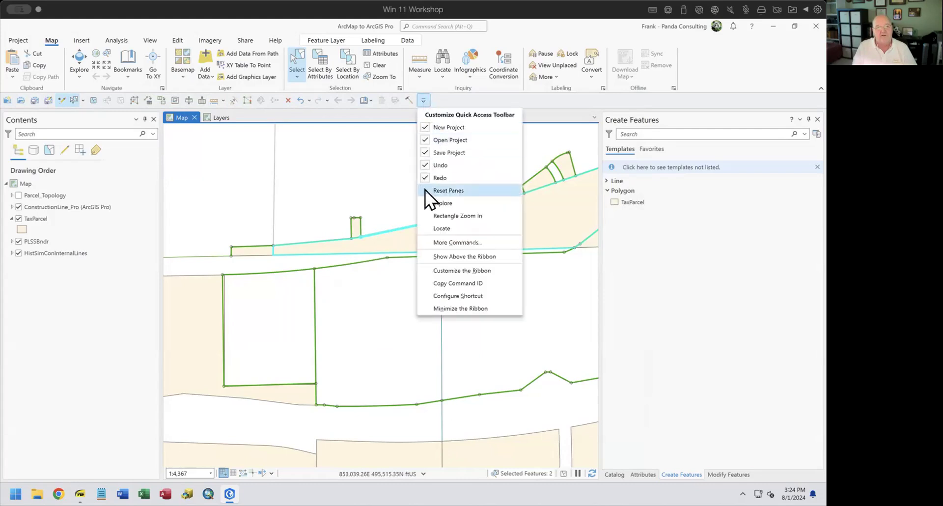
left_click(470, 271)
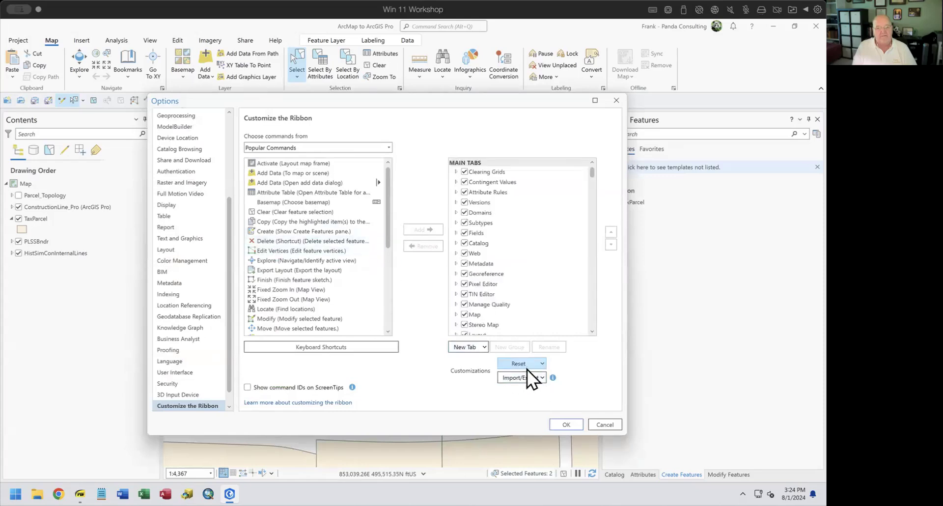
left_click(544, 377)
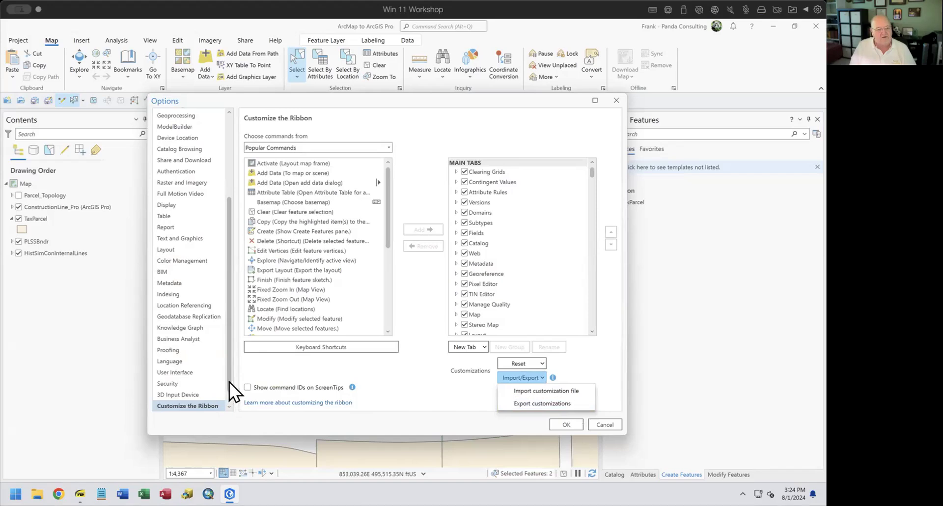
scroll(229, 382, "down", 1)
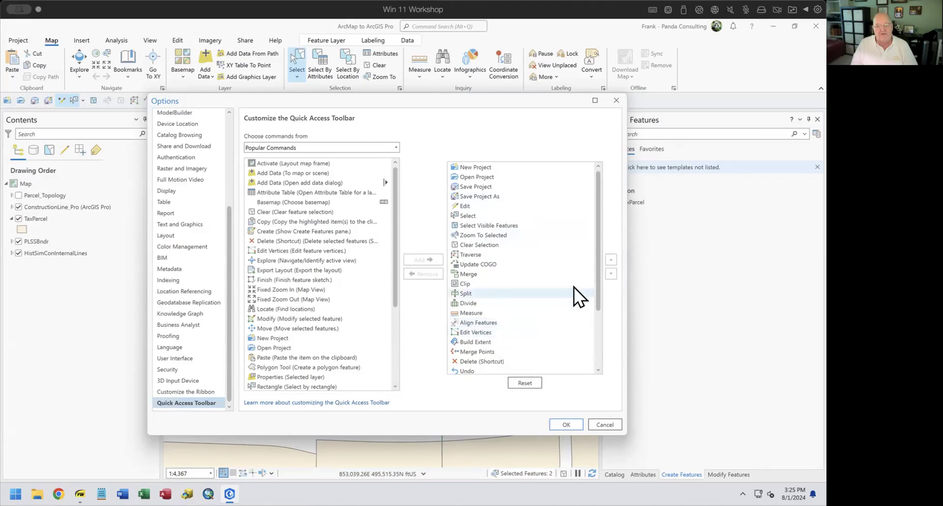
left_click_drag(597, 294, 598, 335)
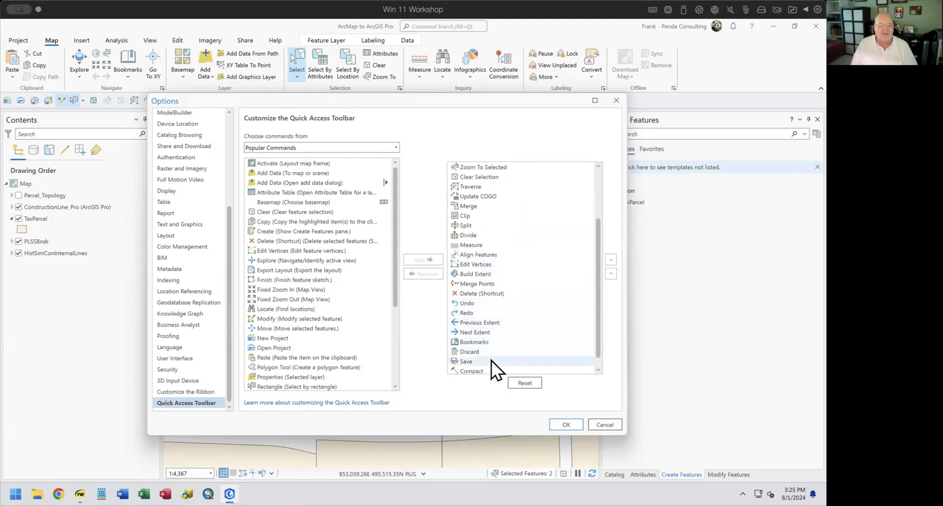
- Review the last commands in the imported Quick Access Toolbar list, and accept the options
scroll(600, 347, "down", 1)
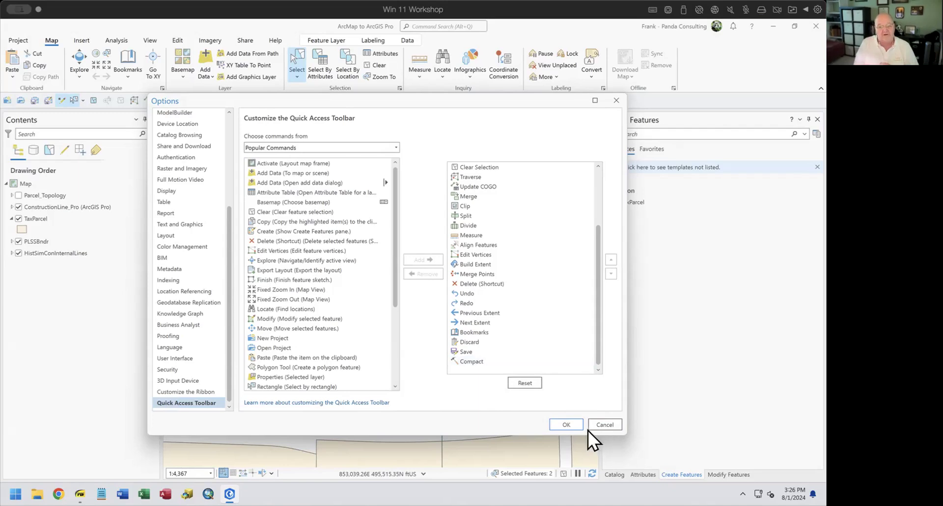
left_click(570, 427)
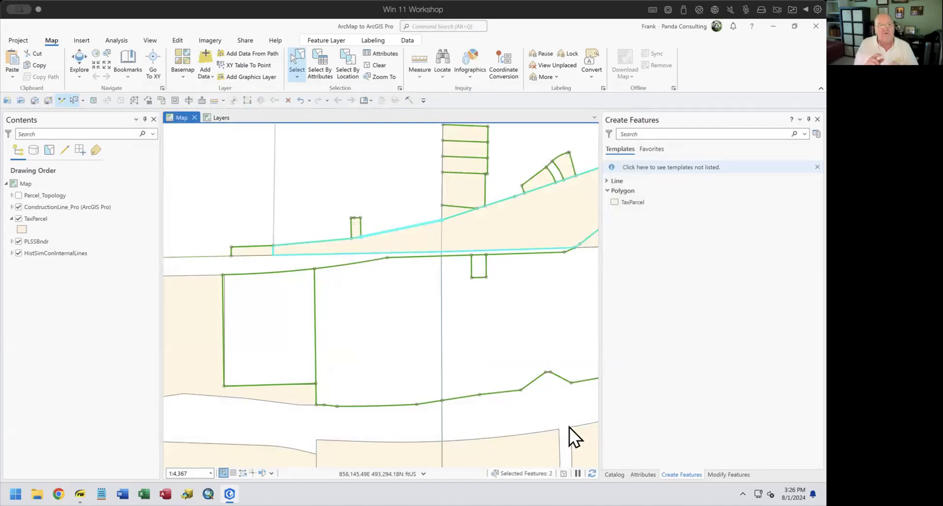
- Show the Quick Access Toolbar above the ribbon, and return it to below the ribbon
left_click(423, 100)
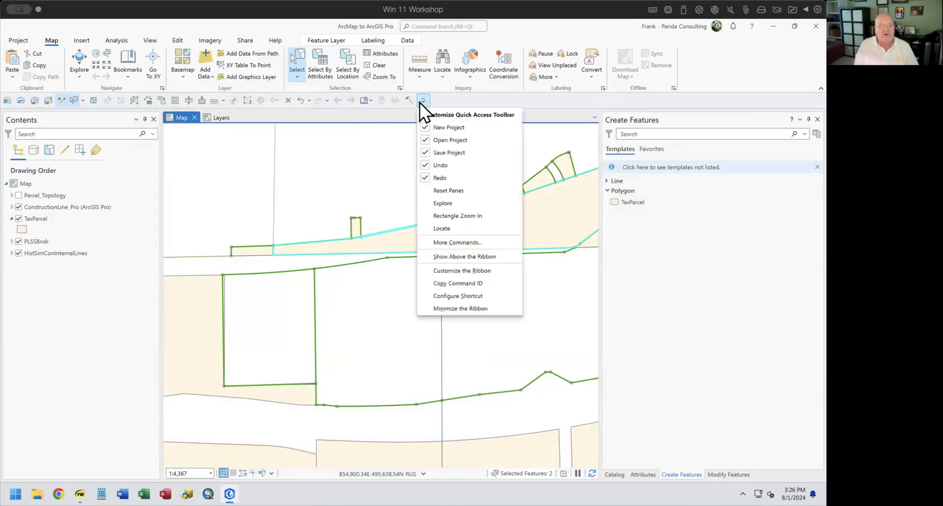
left_click(476, 257)
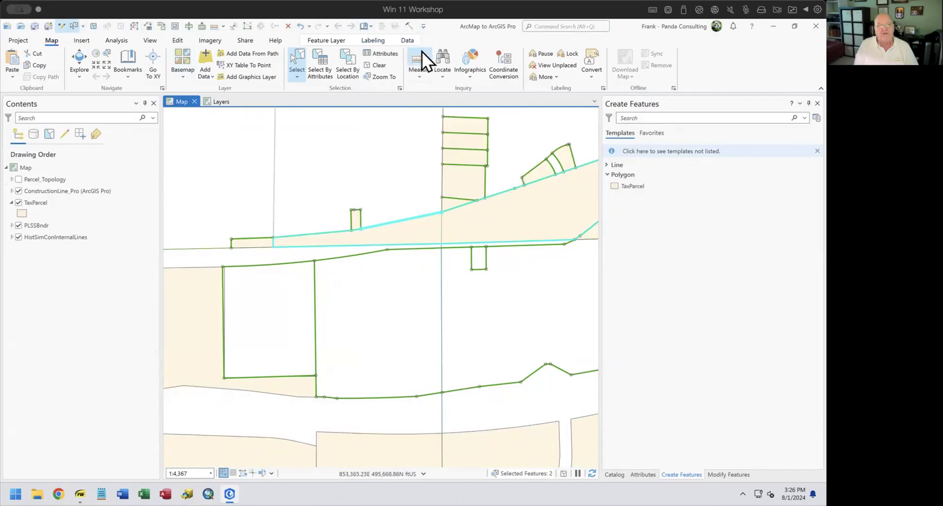
left_click(424, 27)
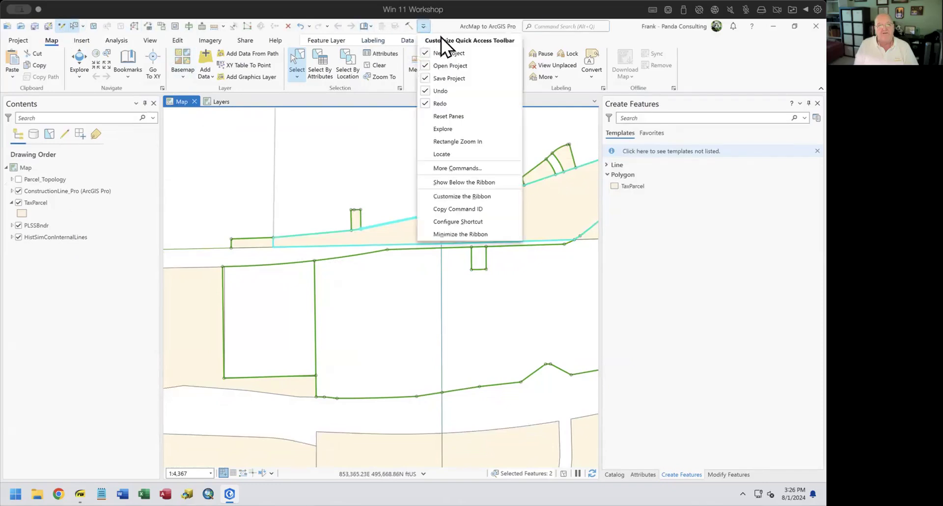
left_click(490, 185)
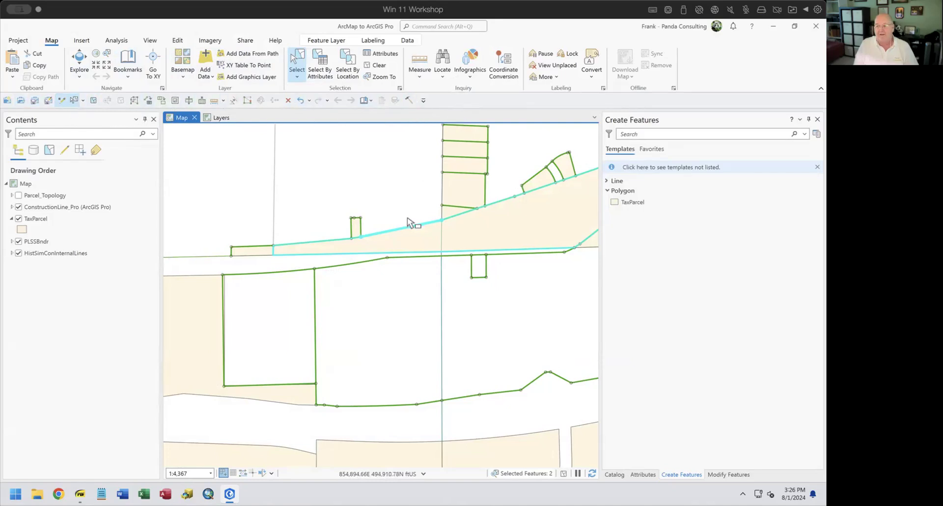
- Examine the Customize the Ribbon options from the Quick Access Toolbar choices, and close them without changes
left_click(423, 101)
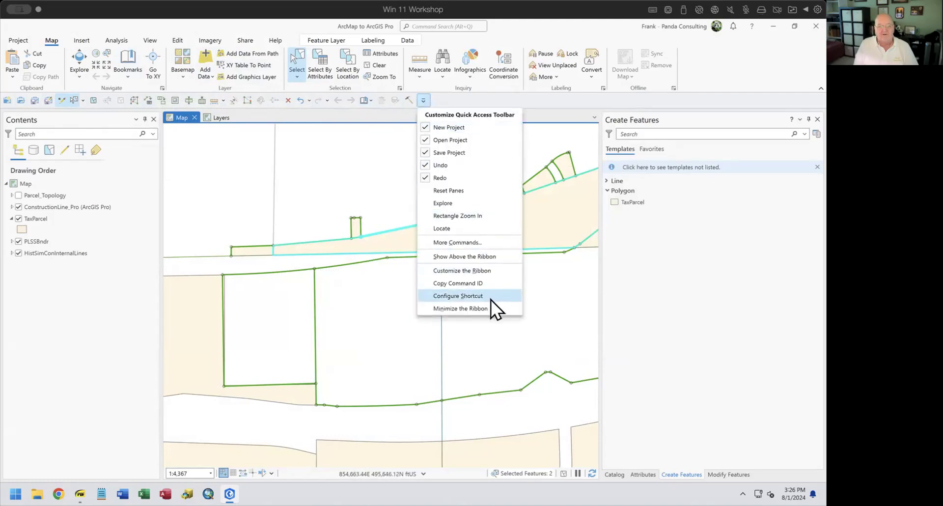
left_click(484, 272)
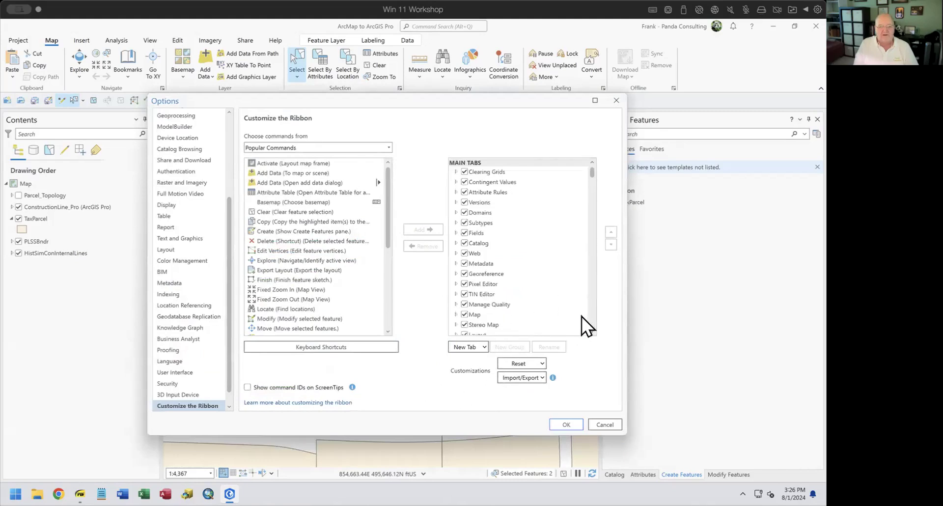
left_click(605, 423)
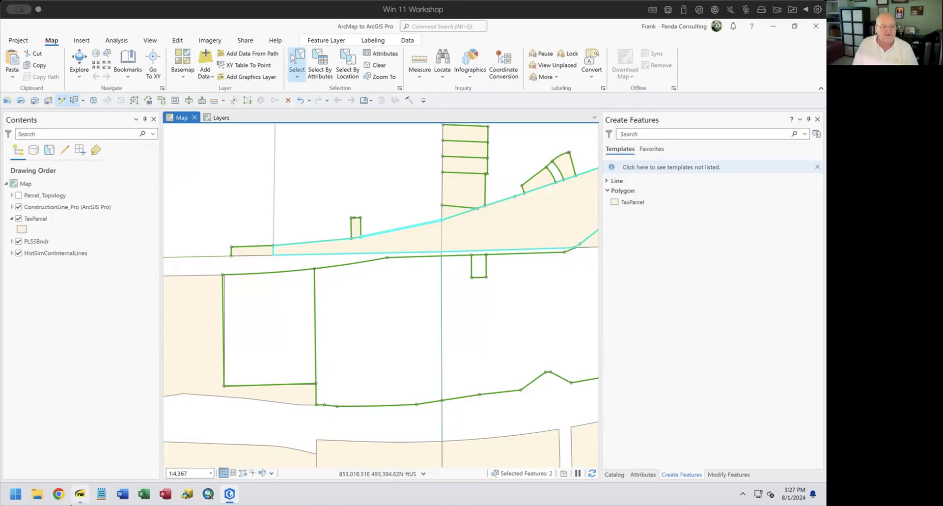
- Switch to Making Editing Easier.pdf to view the Today's Topics page, and return to ArcGIS Pro
left_click(80, 495)
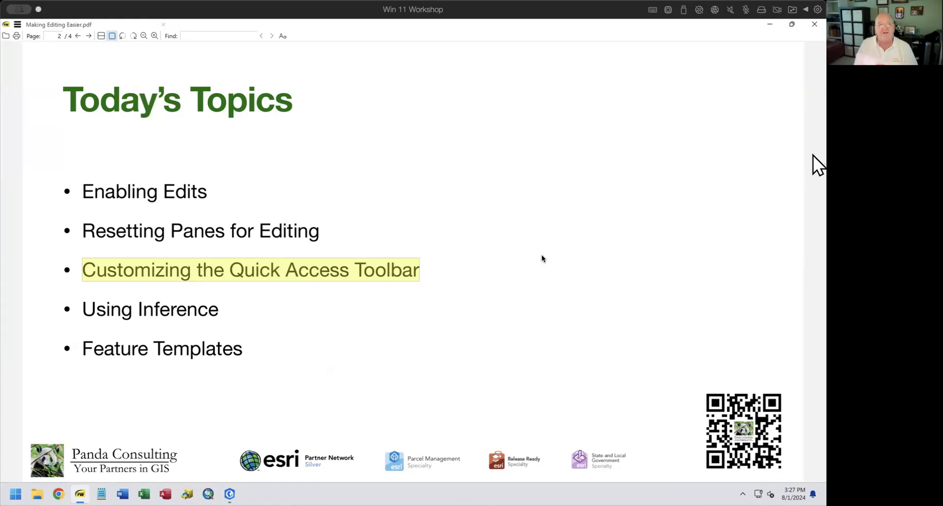
left_click(230, 494)
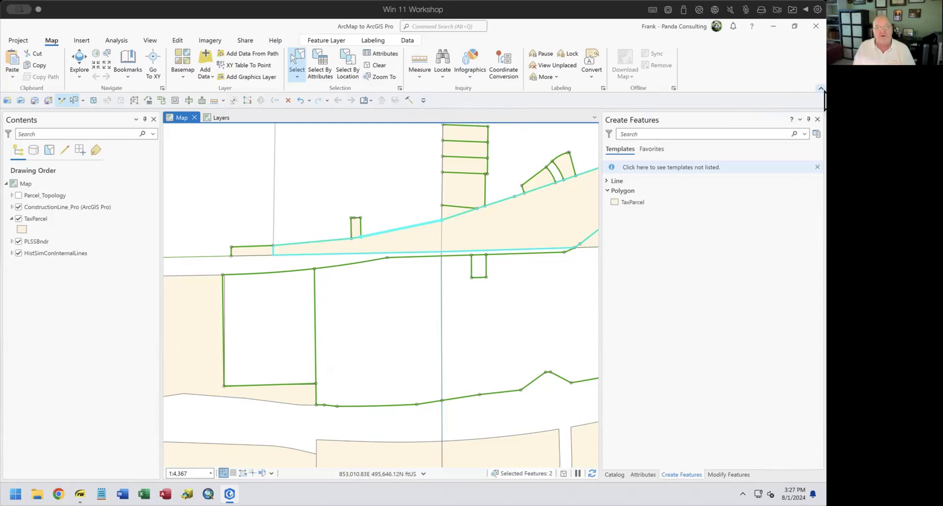
- Minimize the ribbon, temporarily show the Feature Layer and Imagery commands, and pin the full ribbon open again
left_click(822, 89)
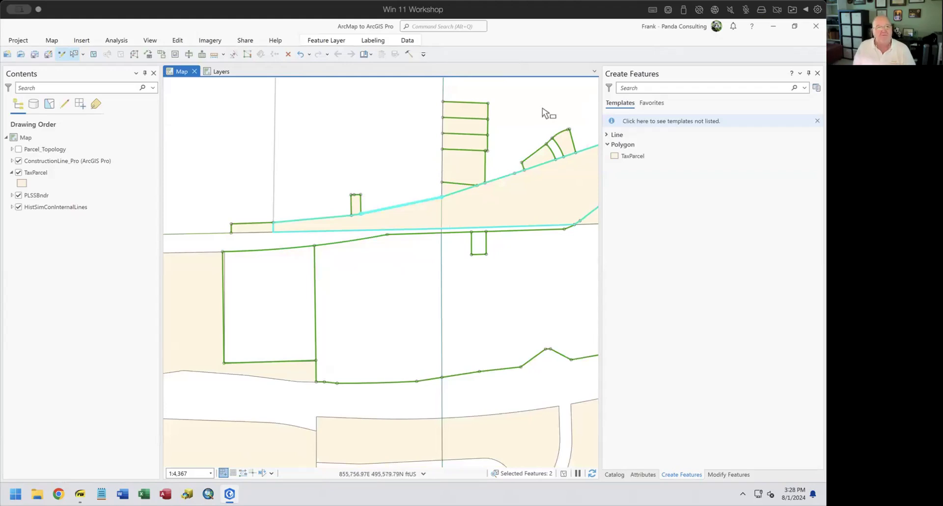
left_click(324, 41)
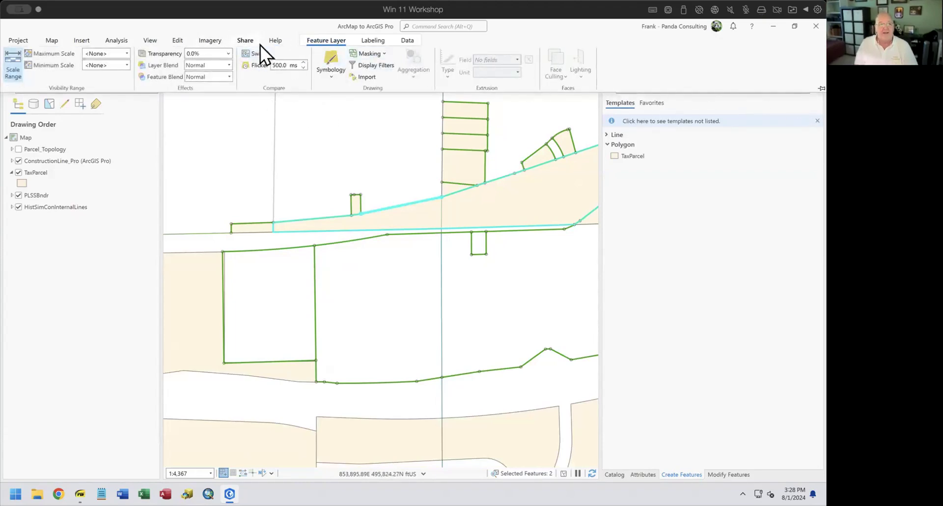
left_click(275, 41)
left_click(111, 170)
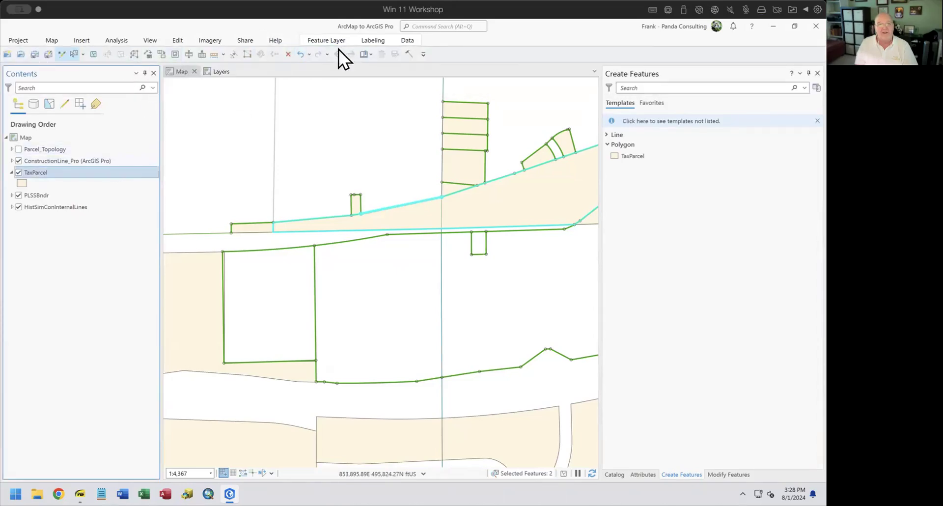
left_click(214, 42)
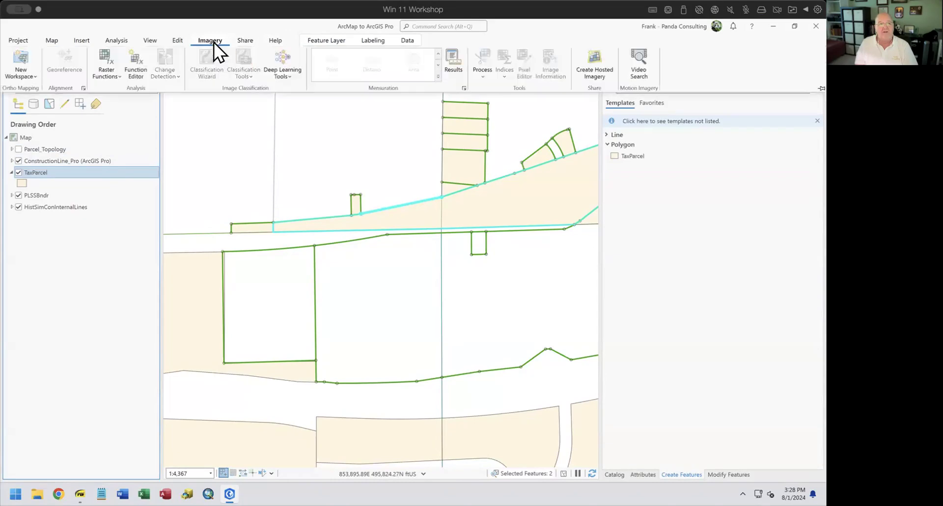
left_click(822, 88)
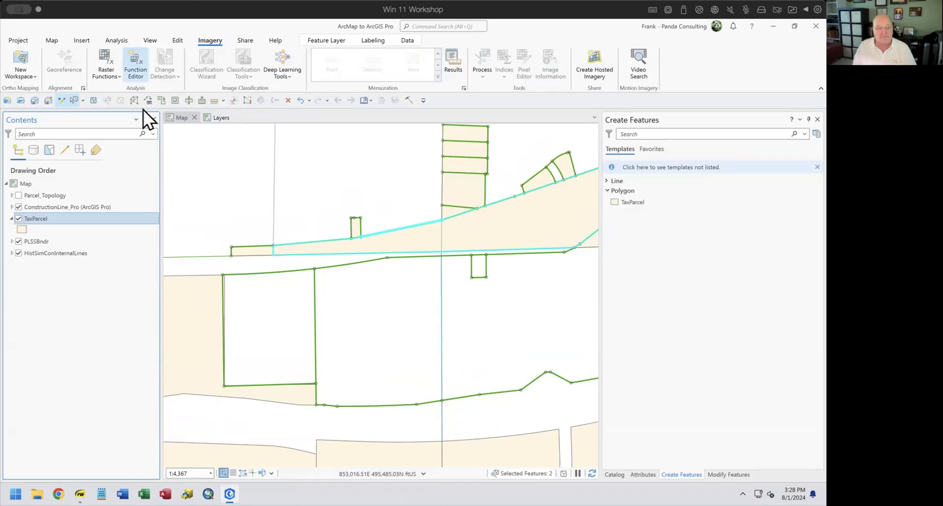
- Reopen the Customize the Ribbon options to point out the customization import and export control, and cancel
mouse_move(80, 495)
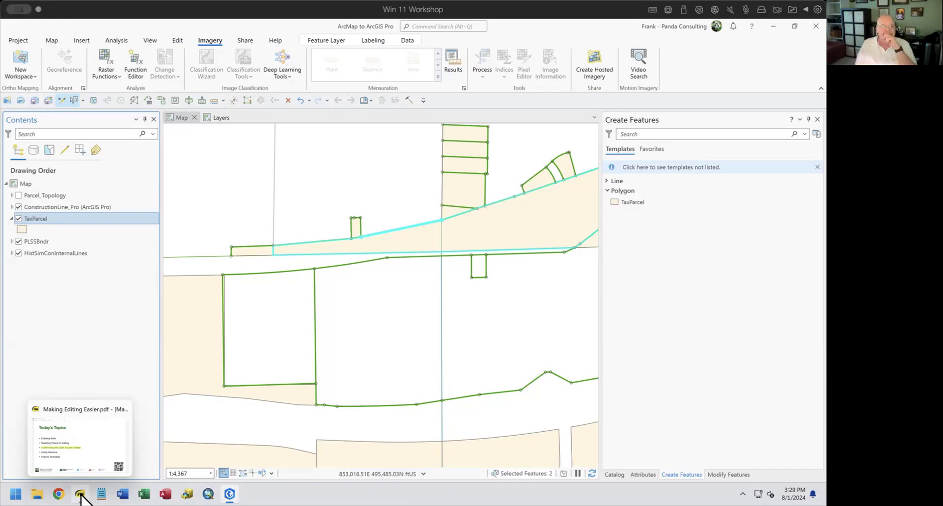
left_click(423, 100)
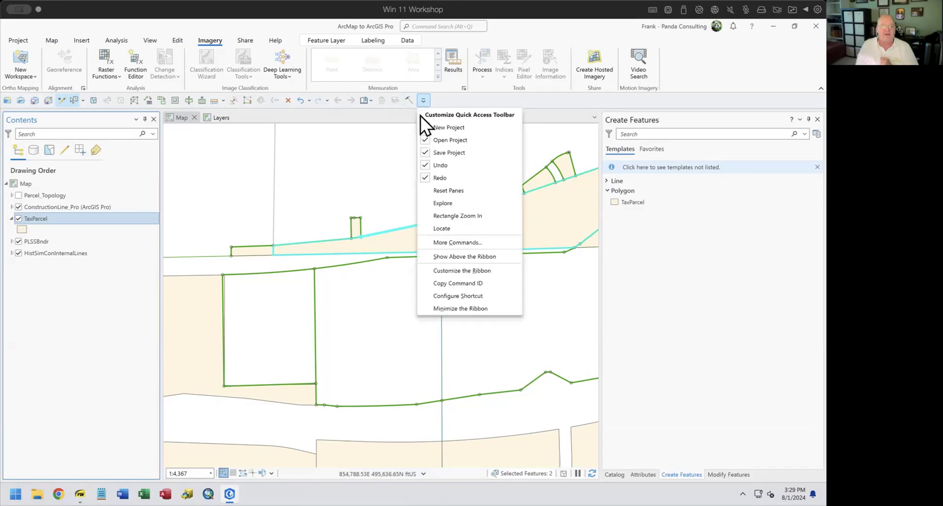
left_click(479, 273)
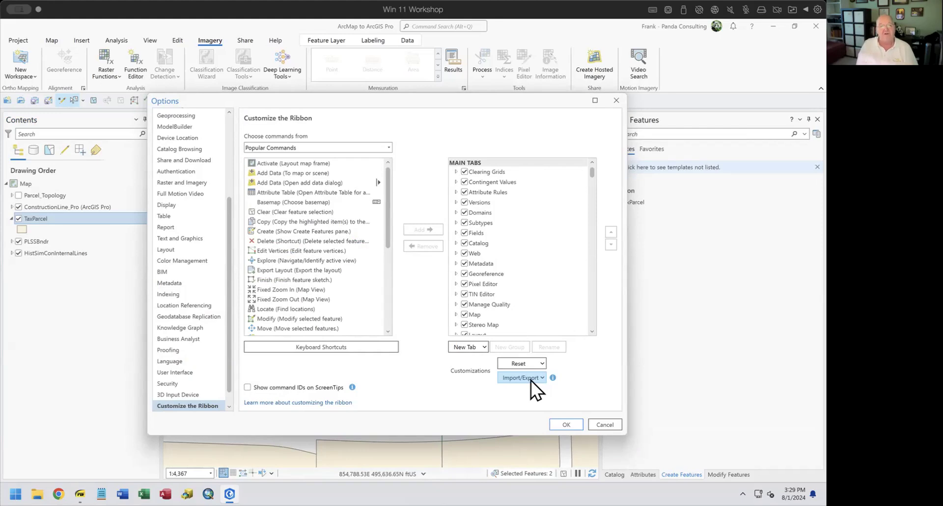
left_click(605, 424)
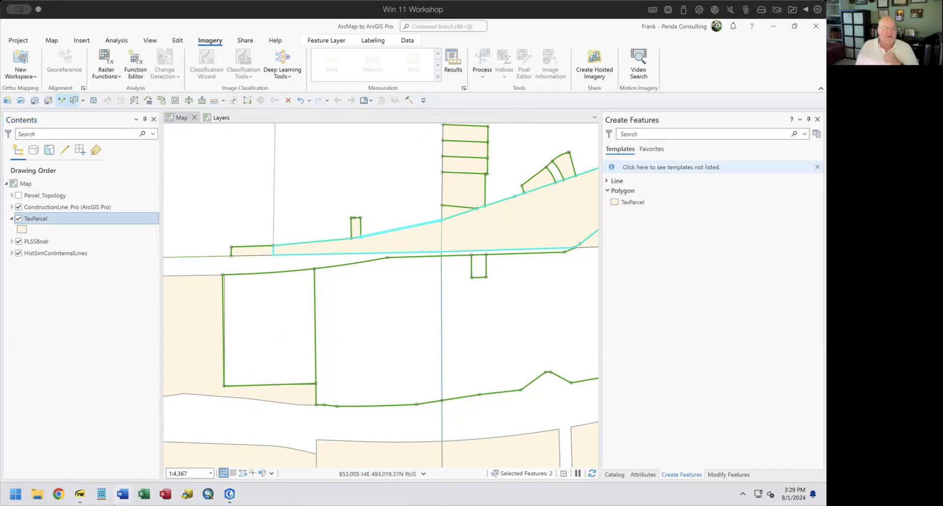
- Switch to Making Editing Easier.pdf and mark the "Using Inference" topic in place of the Quick Access Toolbar topic
left_click(78, 493)
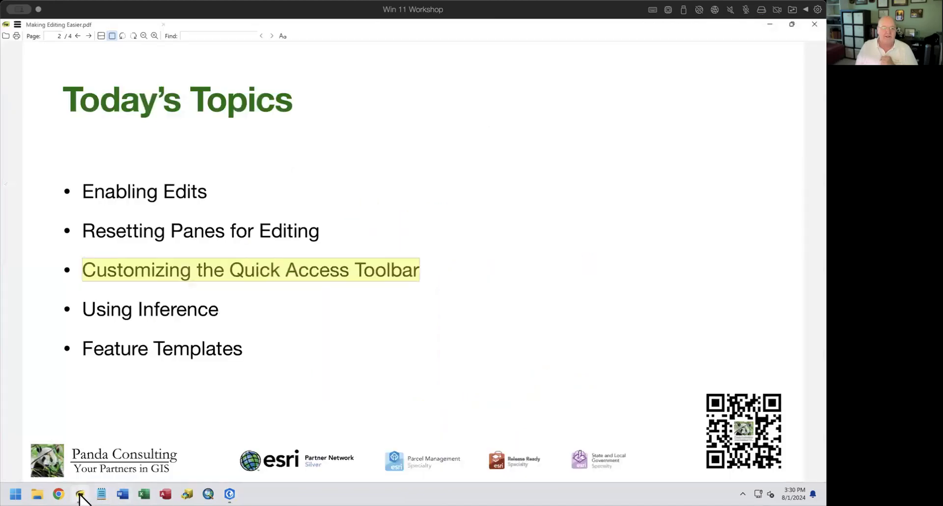
left_click(347, 329)
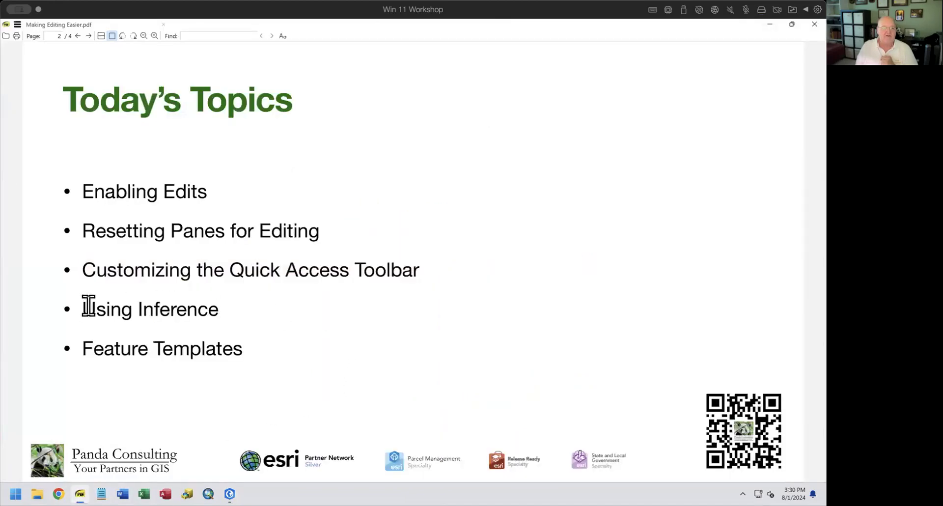
left_click_drag(84, 309, 229, 323)
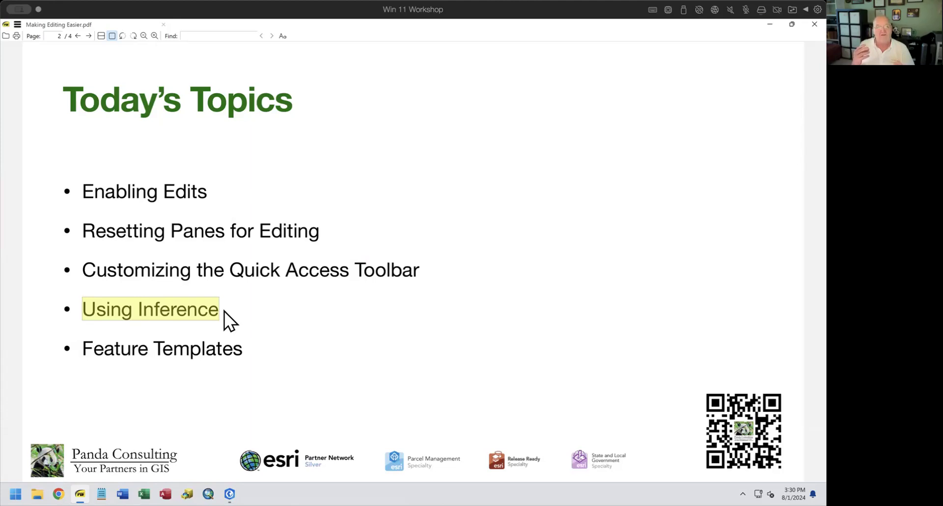
- Return to ArcGIS Pro, expand the Line feature templates, and activate the Lines template
left_click(229, 495)
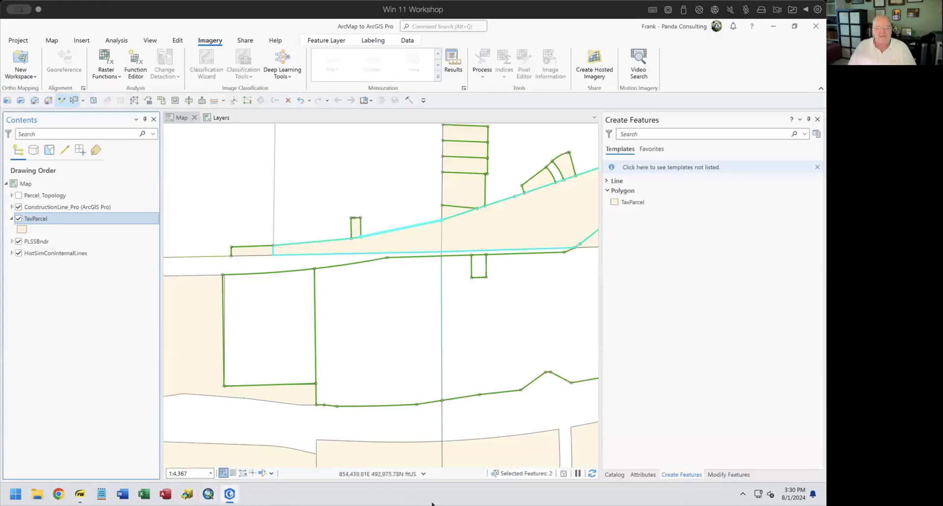
left_click(681, 474)
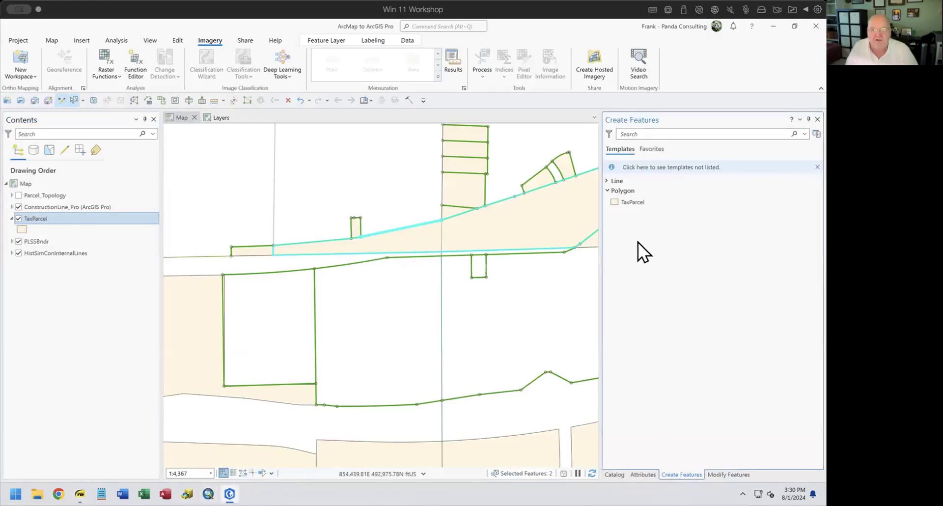
left_click(607, 180)
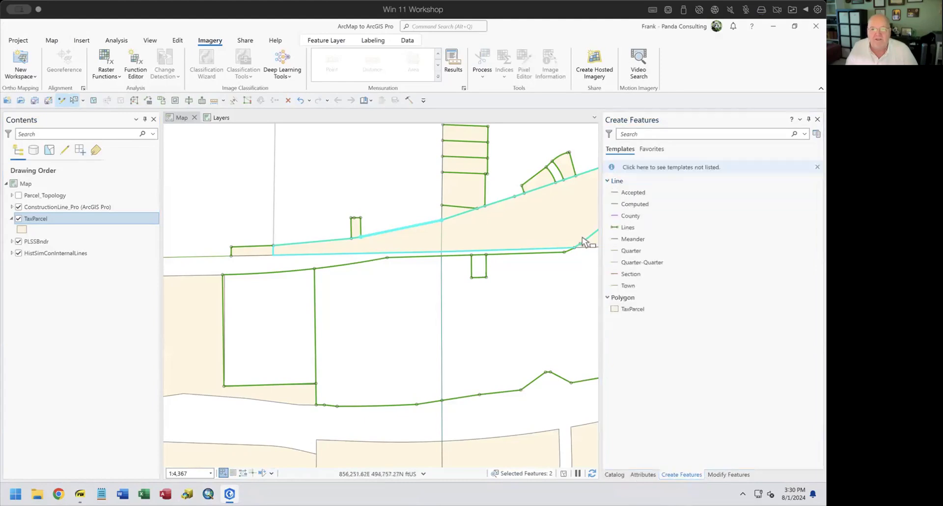
left_click(617, 227)
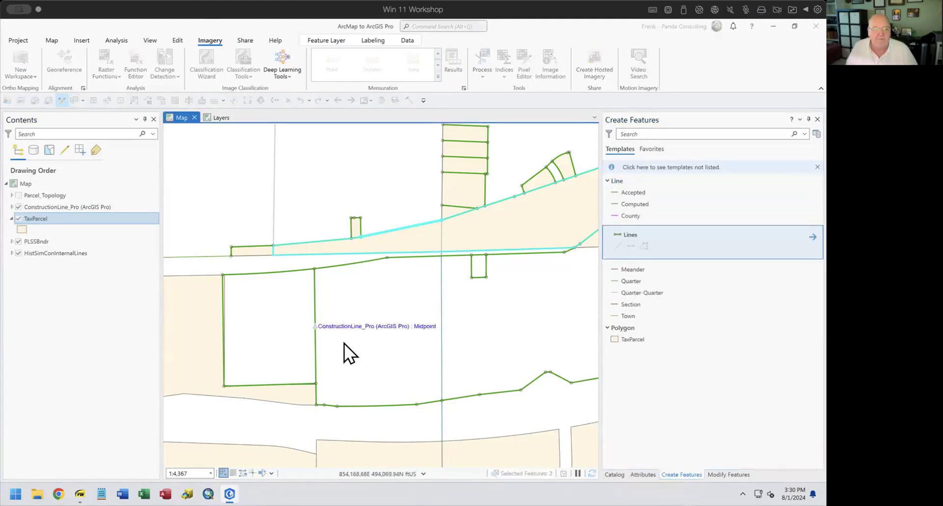
left_click(363, 334)
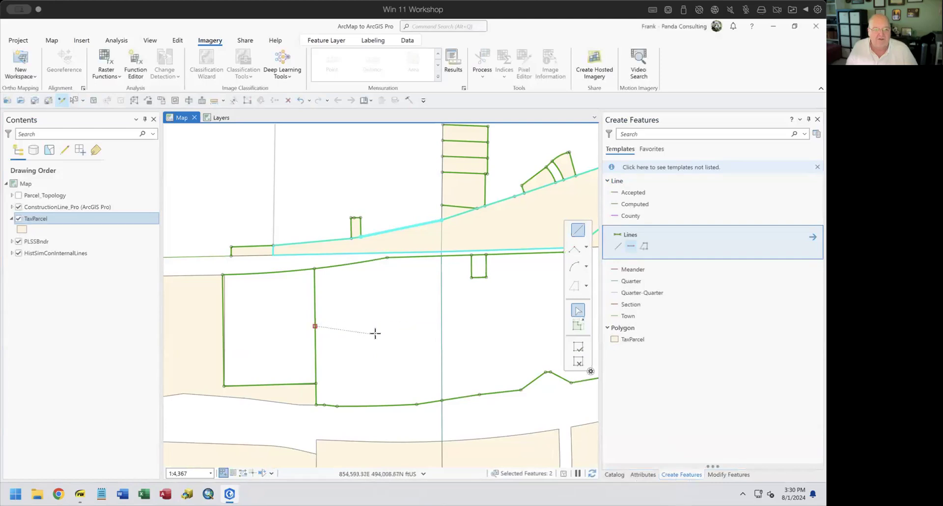
right_click(385, 336)
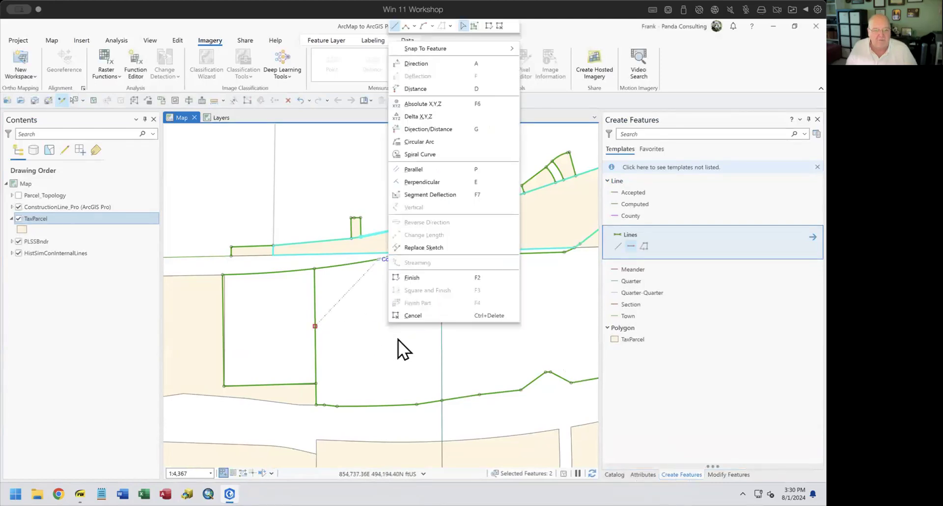
left_click(426, 318)
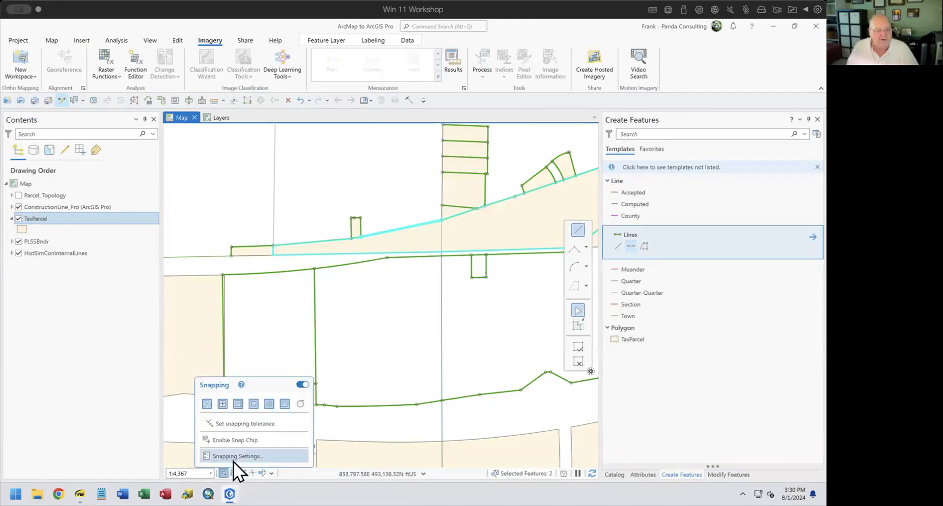
- Set the XY snapping tolerance to 25 pixels in the editor's snapping settings
left_click(233, 463)
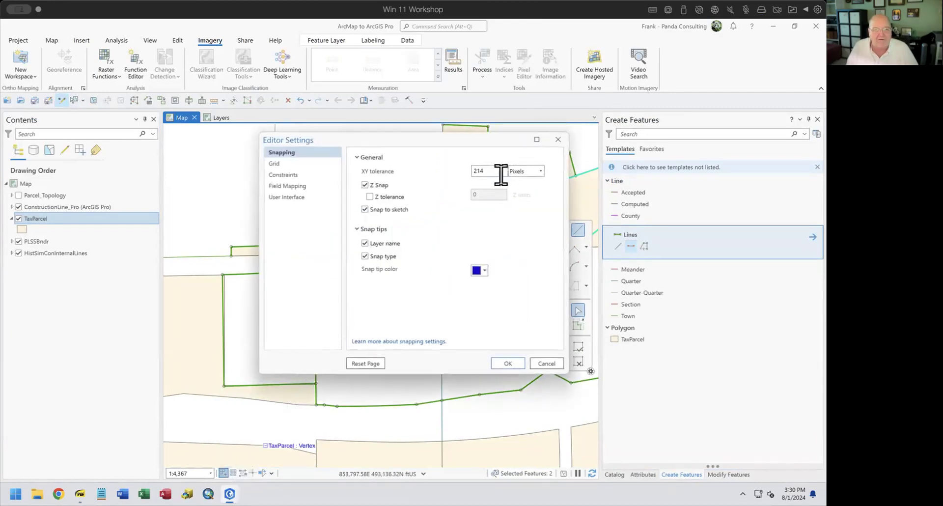
double_click(497, 171)
type("25")
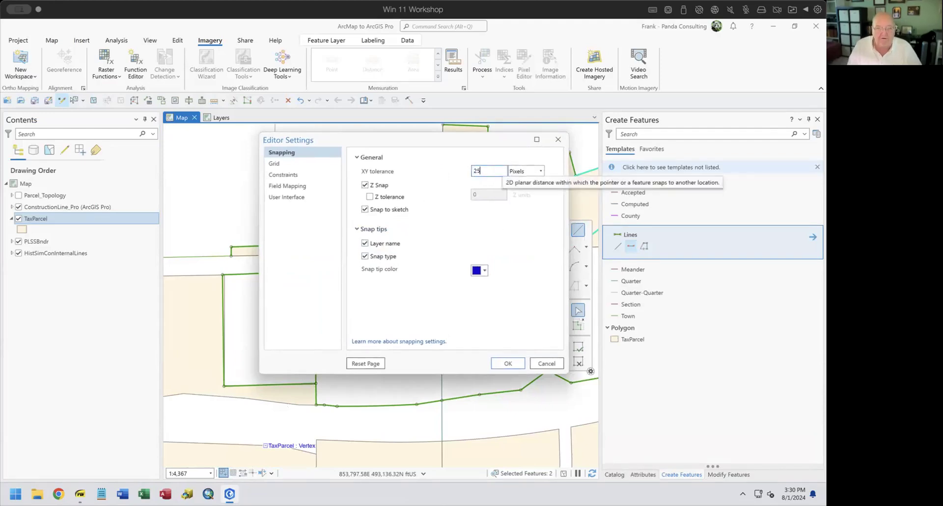
left_click(507, 364)
- Sketch a 500 ft line with the Lines template, running up to the northeast in the open area east of the rectangular parcel
left_click(632, 253)
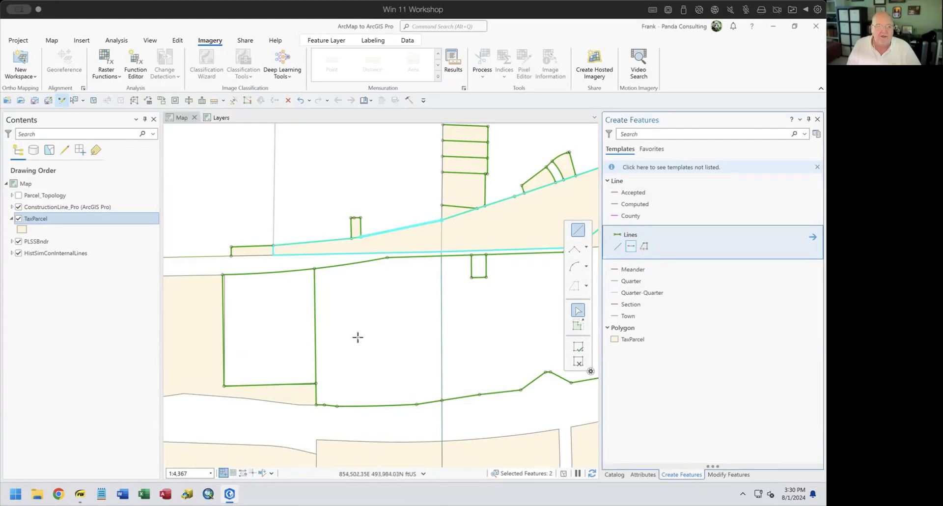
left_click(343, 351)
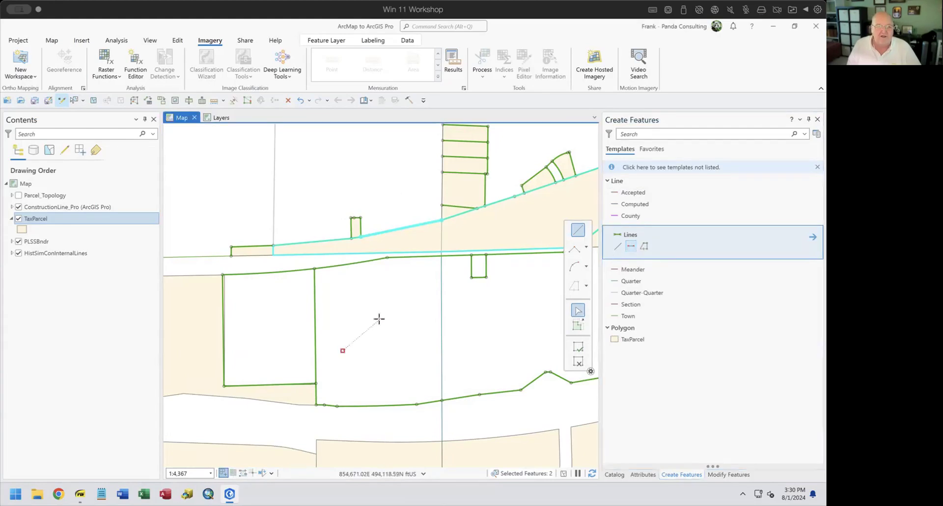
right_click(385, 329)
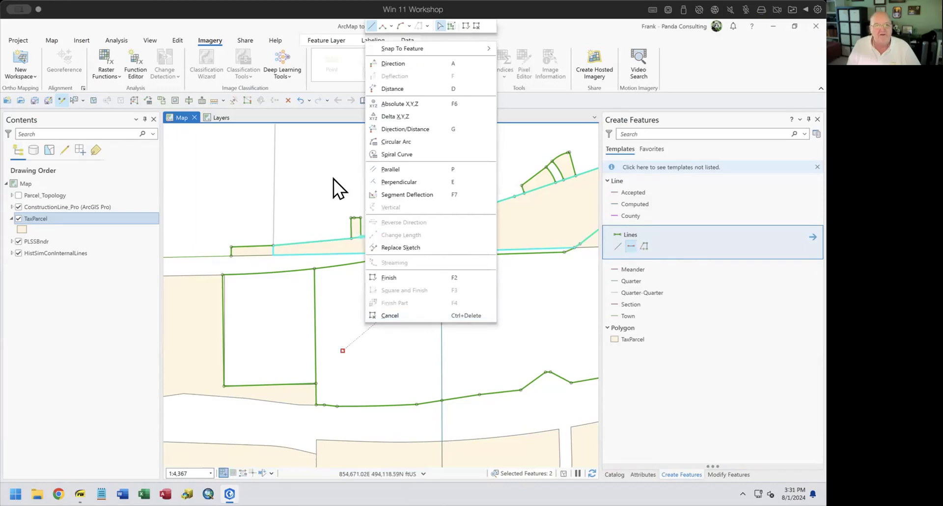
key("Escape")
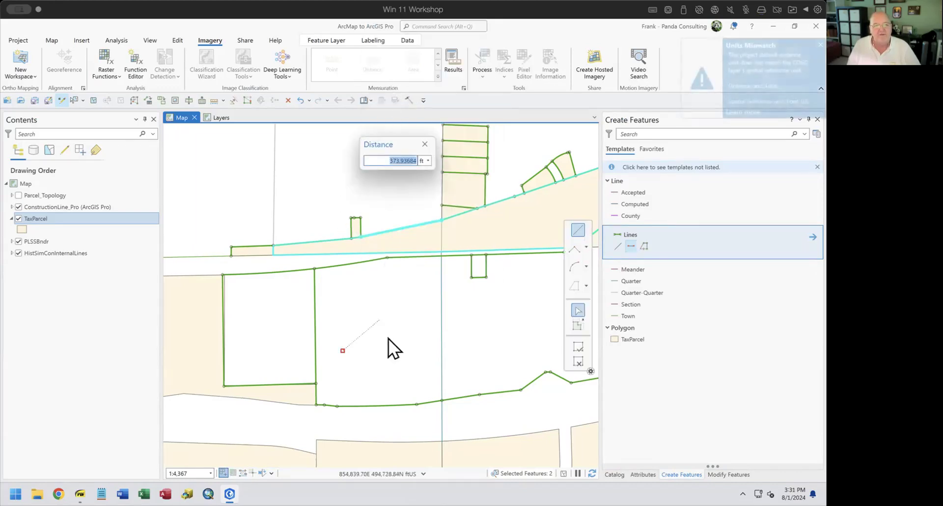
type("500")
key("Return")
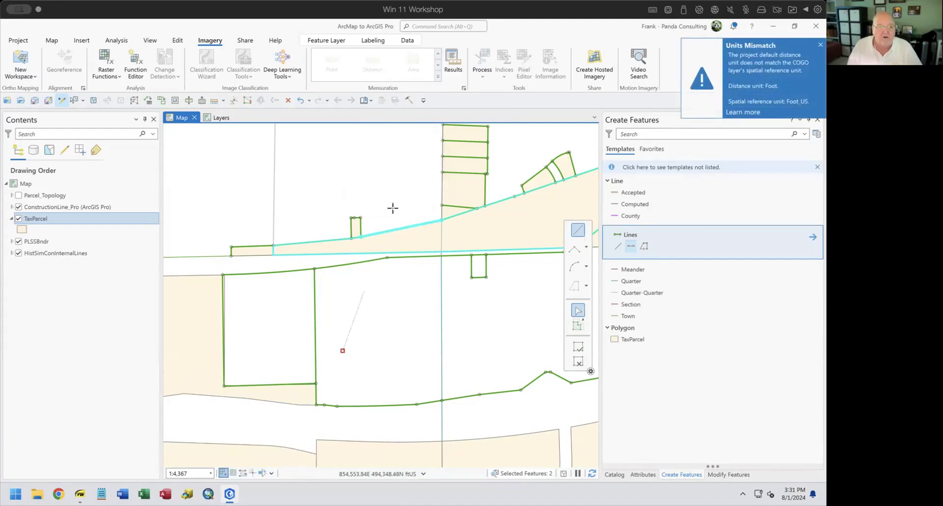
double_click(375, 303)
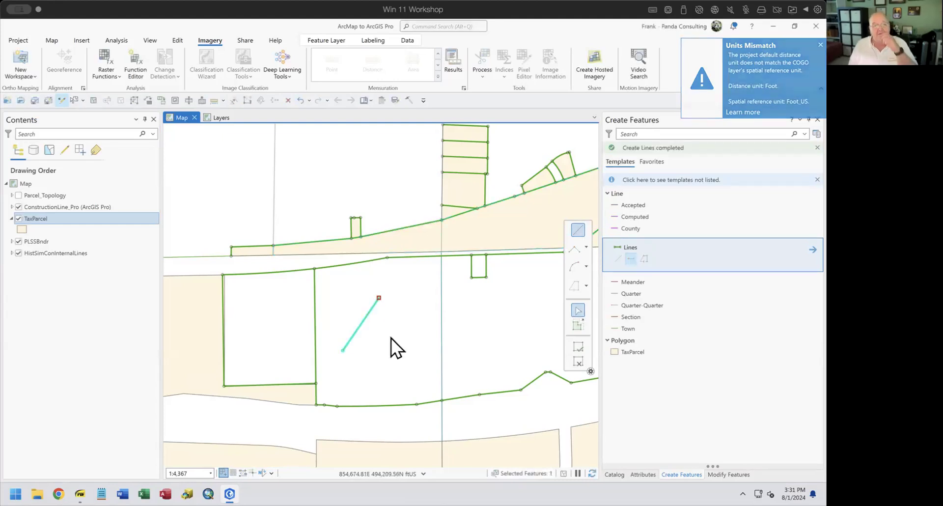
- Sketch a second side heading southeast from the 500 ft line's upper end, constrained perpendicular to that line
right_click(359, 335)
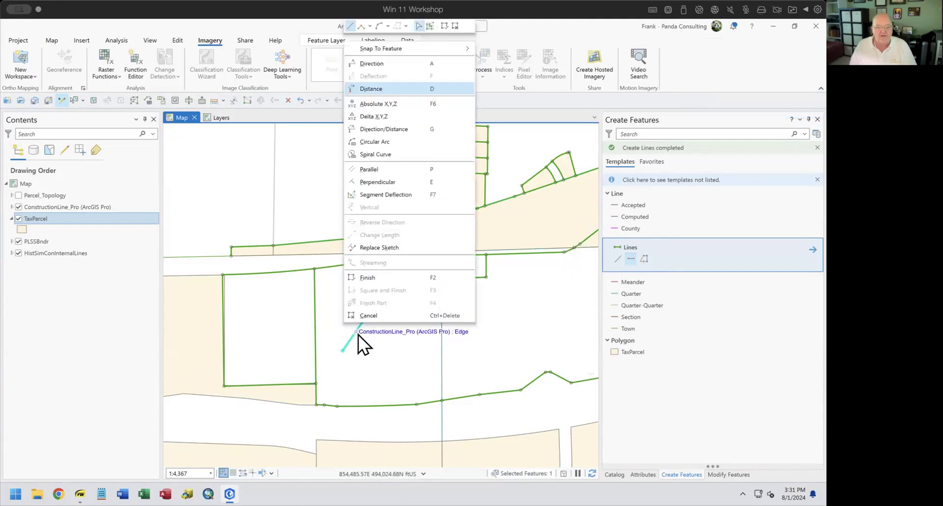
left_click(371, 182)
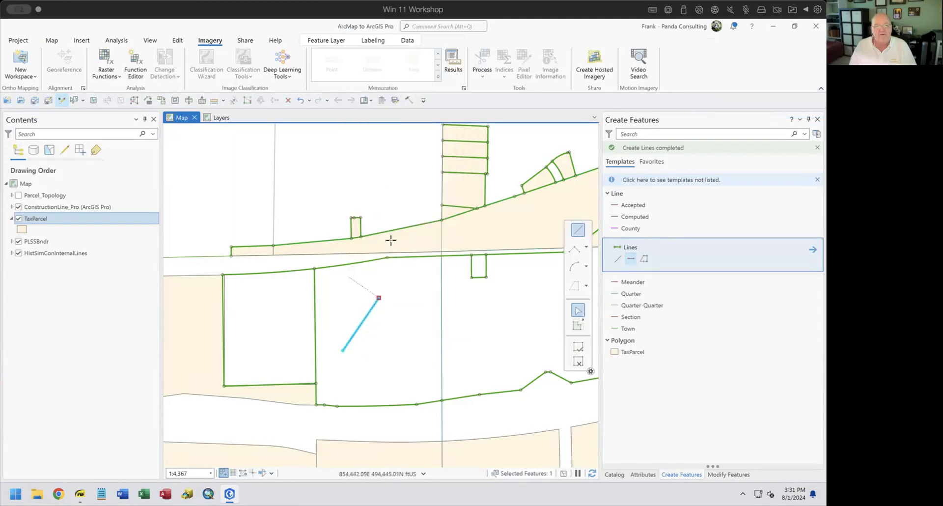
left_click(420, 326)
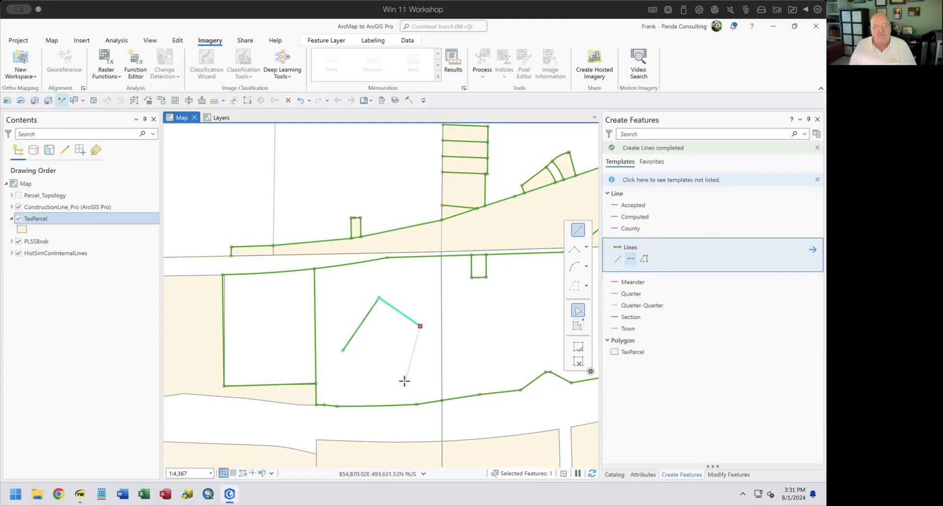
- Complete the rectangle with a side parallel to the 500 ft line and a closing side, and clear the leftover sketch
right_click(361, 333)
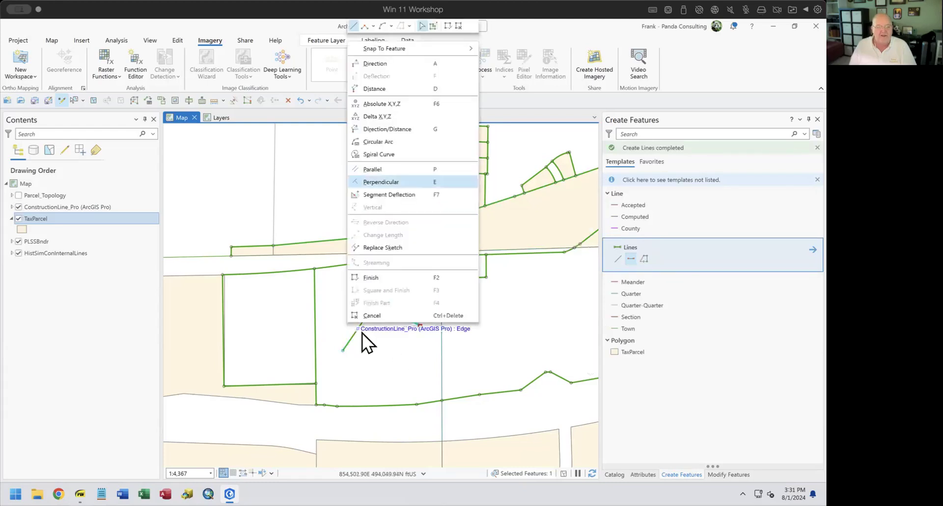
left_click(367, 171)
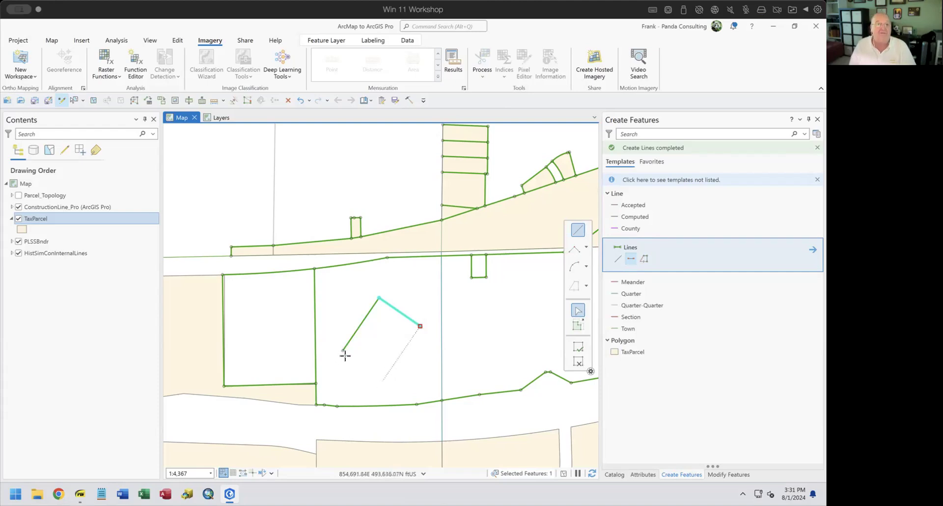
left_click(383, 380)
left_click(341, 350)
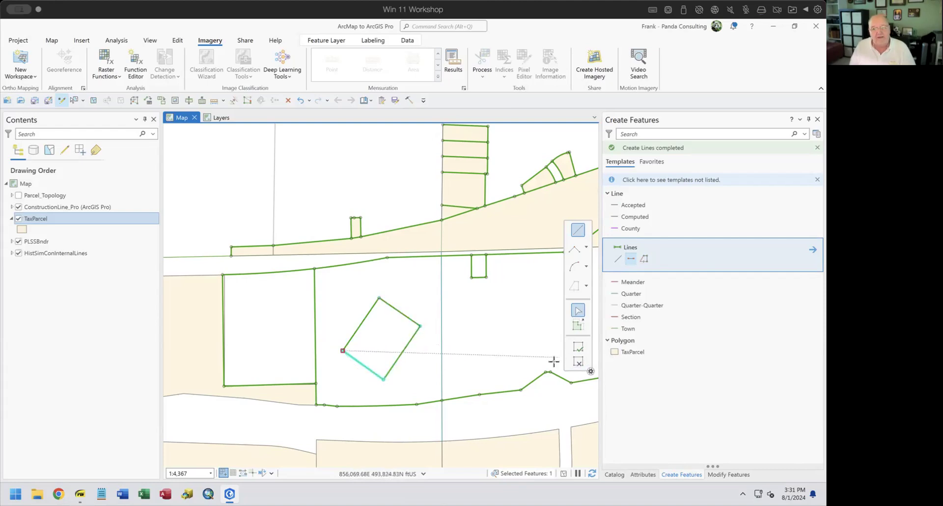
left_click(578, 362)
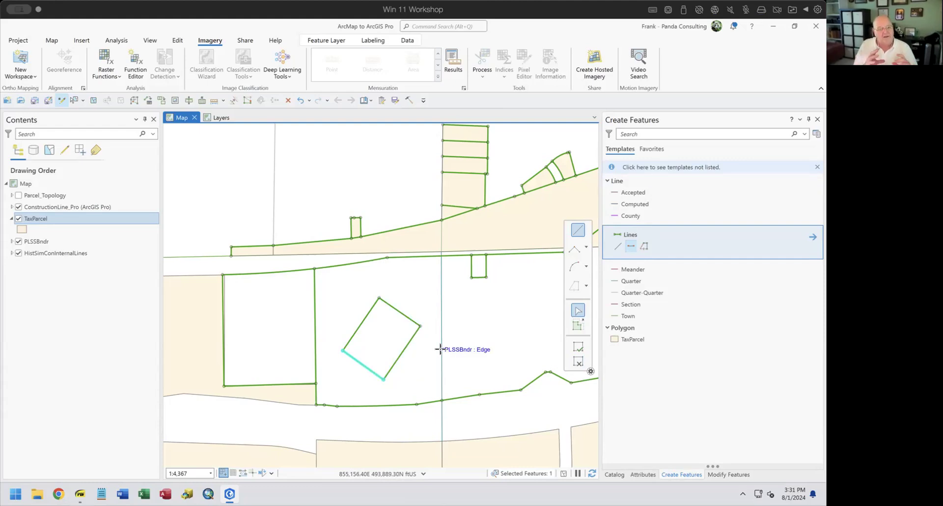
- Turn on Inference and sketch a line east of the rectangle, parallel to the rectangle's long side
left_click_drag(430, 325, 259, 315)
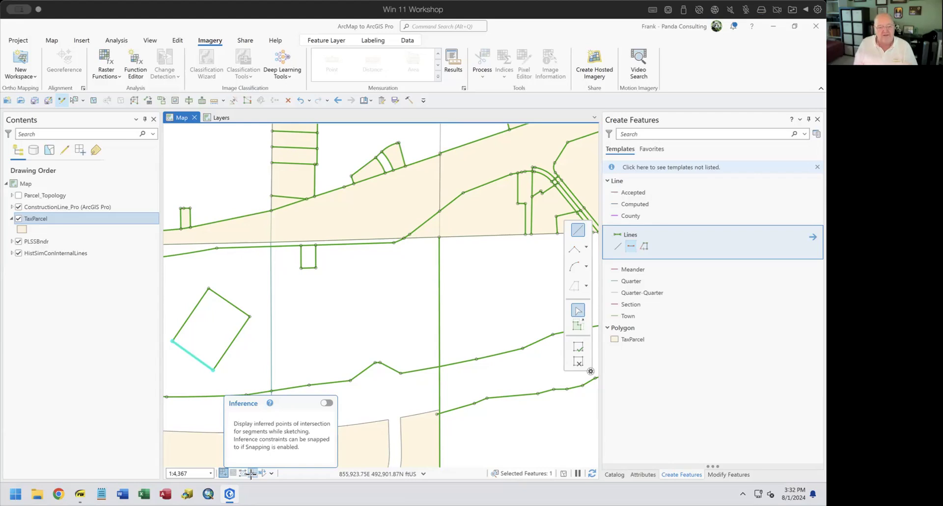
left_click(327, 403)
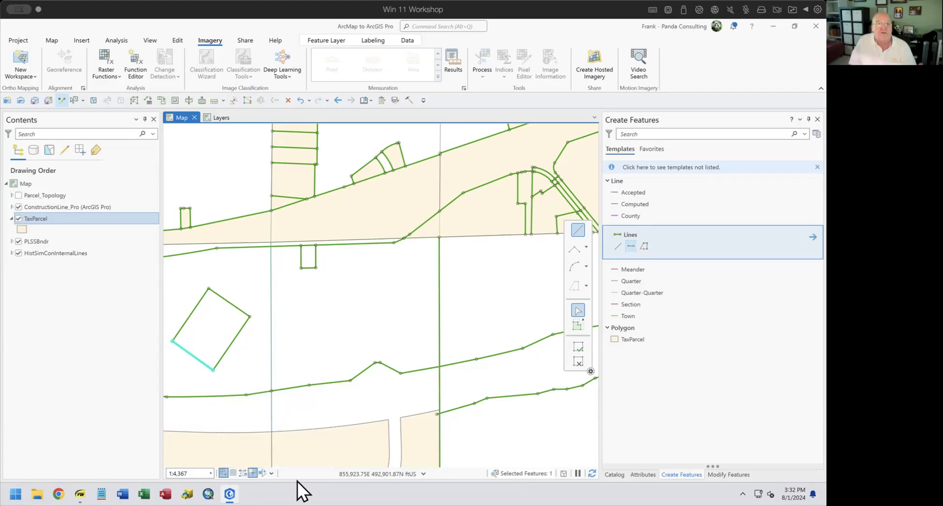
left_click(631, 246)
left_click(319, 342)
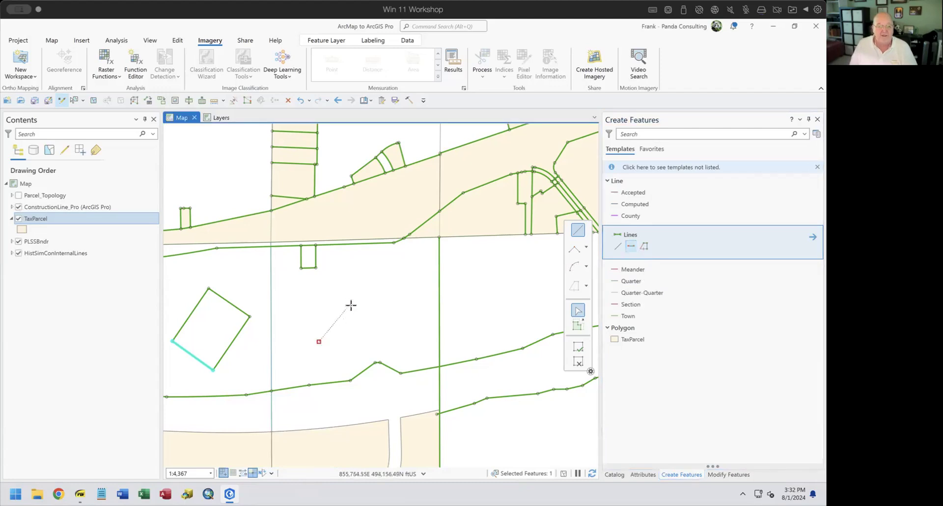
right_click(193, 308)
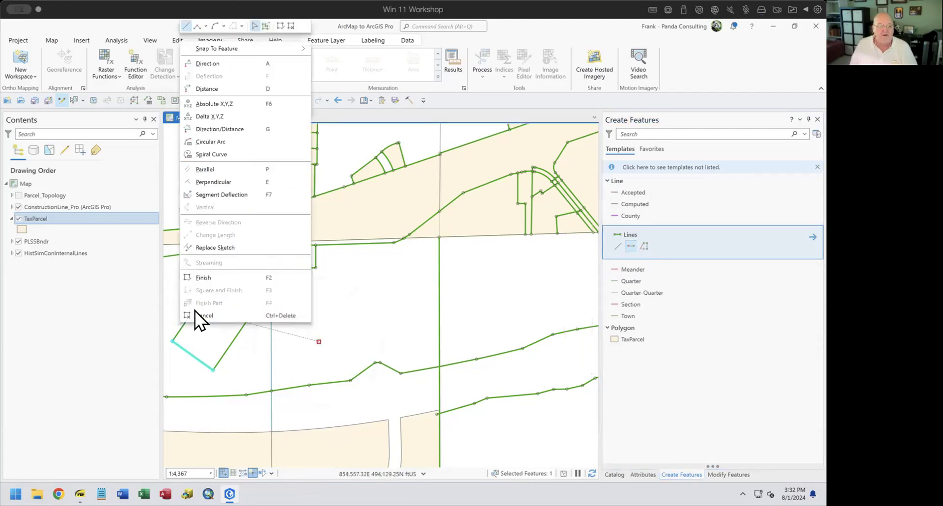
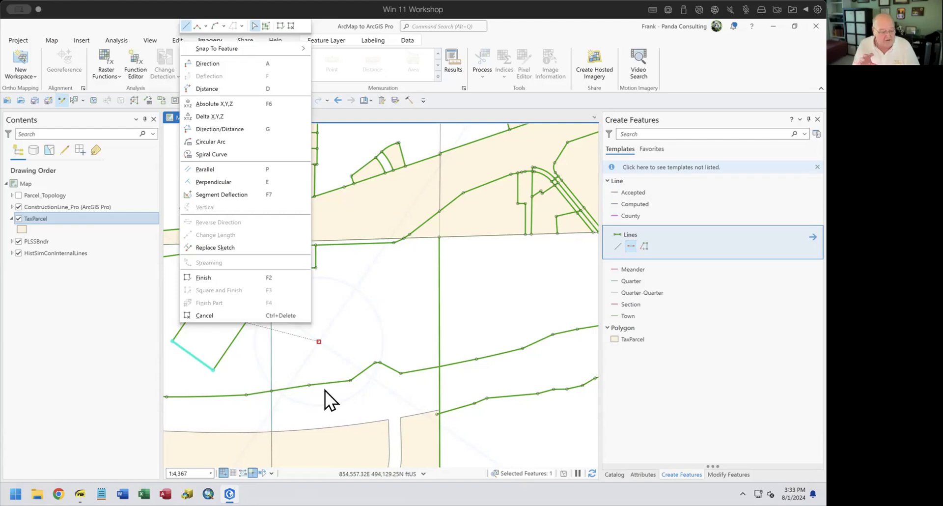
left_click(325, 391)
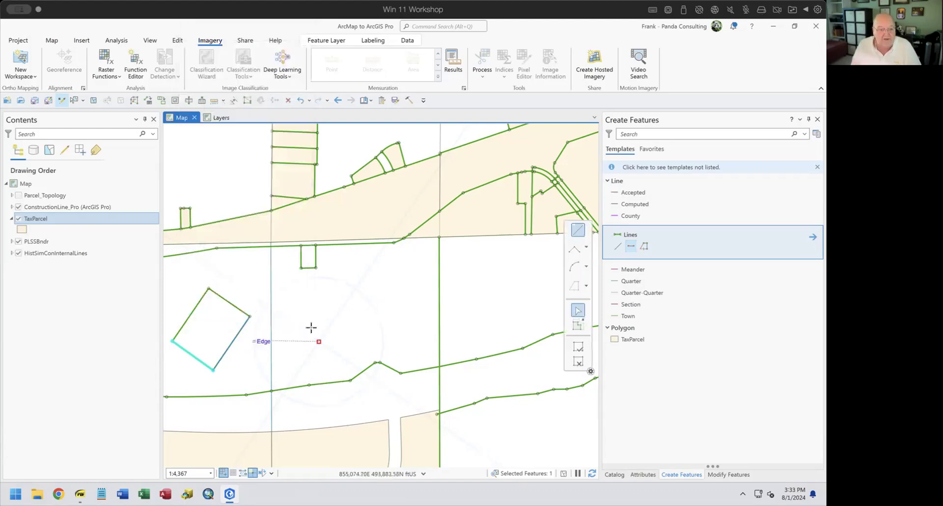
left_click(356, 288)
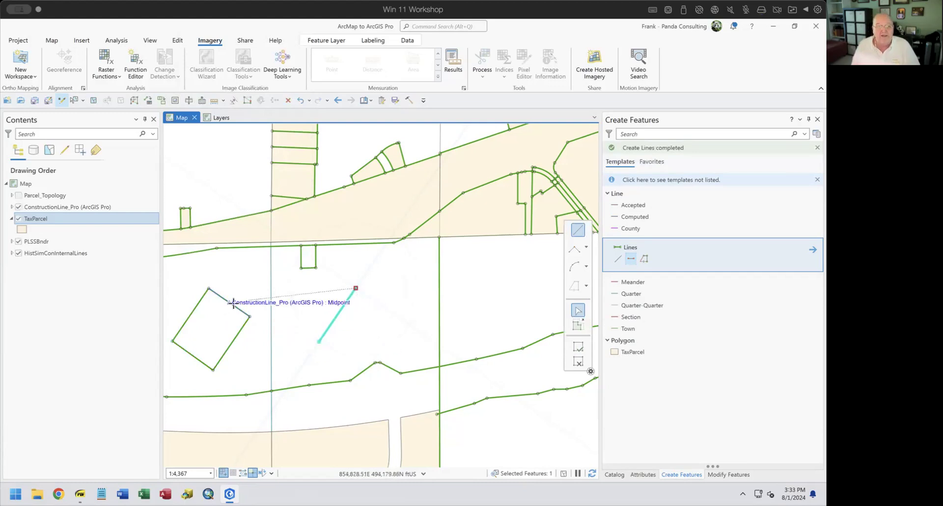
- Complete the second rectangle using the inferred perpendicular and parallel guides, closing it at its starting point
left_click(396, 320)
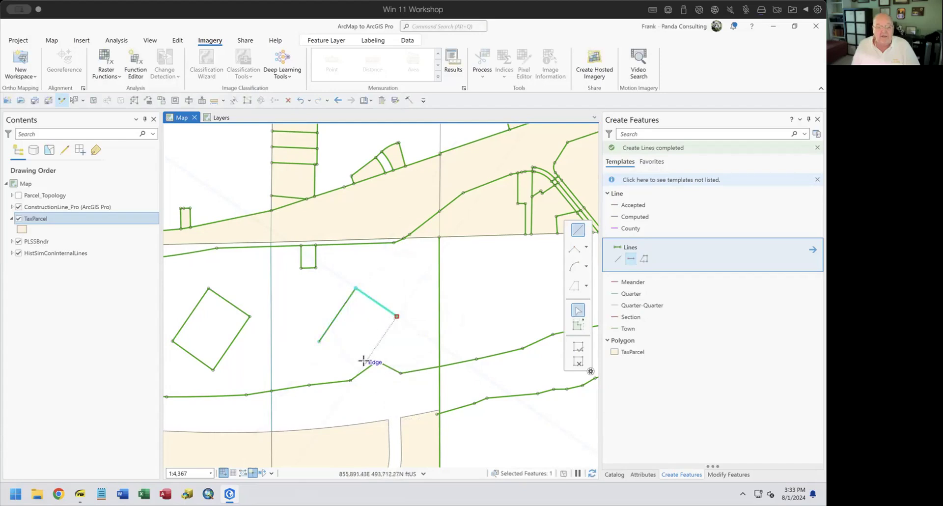
left_click(360, 368)
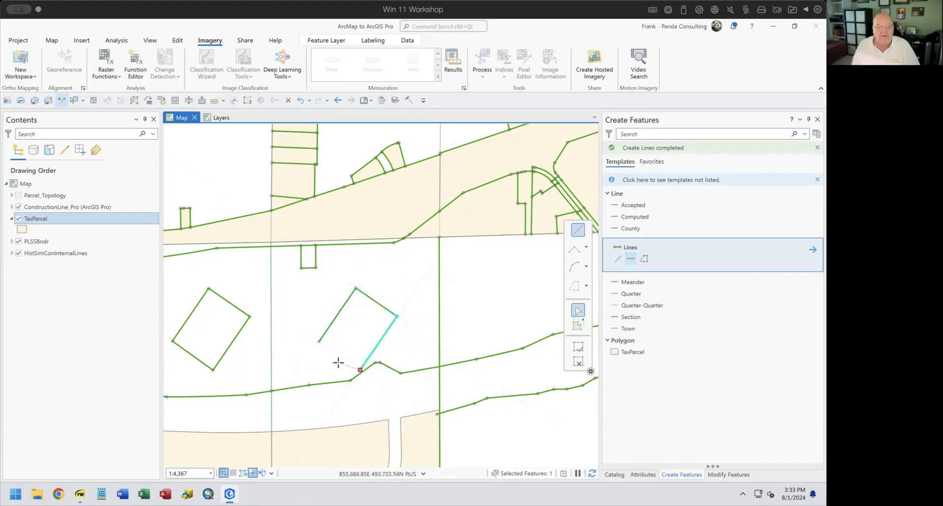
left_click(319, 342)
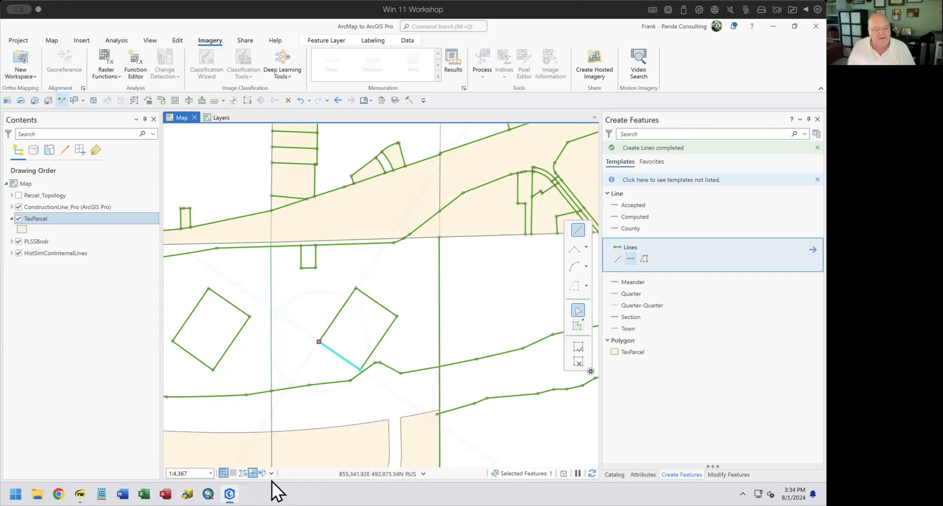
- Toggle Inference and clear the sketch still attached to the second rectangle
mouse_move(250, 473)
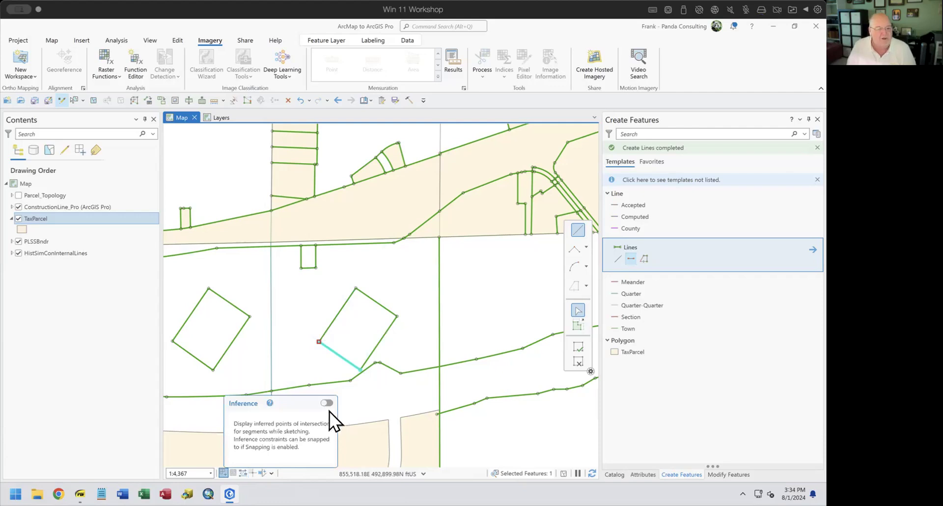
left_click(326, 403)
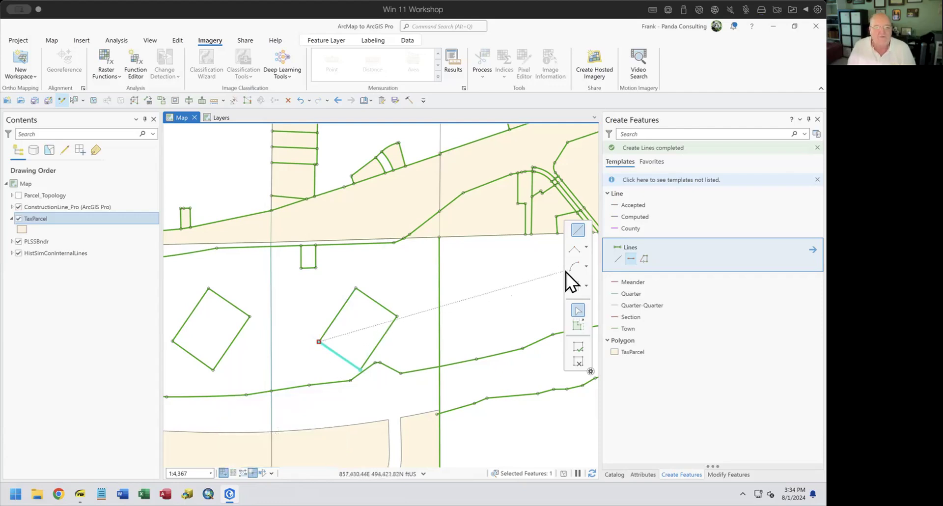
left_click(578, 362)
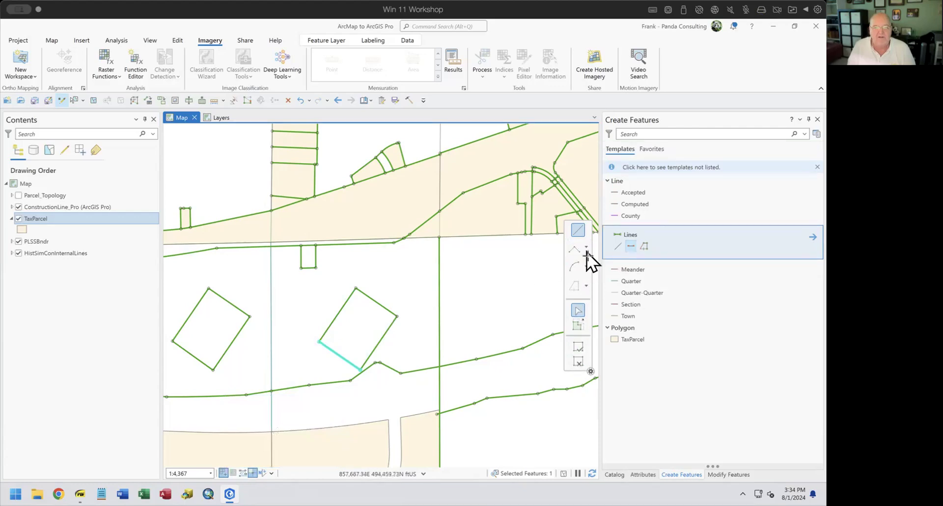
- Sketch a square east of the section line with Inference guides, from a horizontal base through the inferred intersection back to the start
left_click(579, 229)
left_click(470, 320)
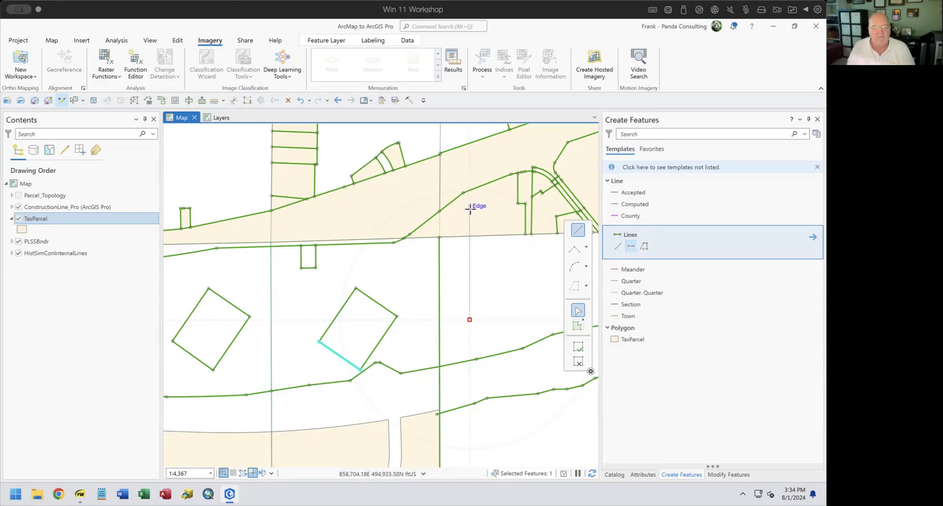
double_click(532, 319)
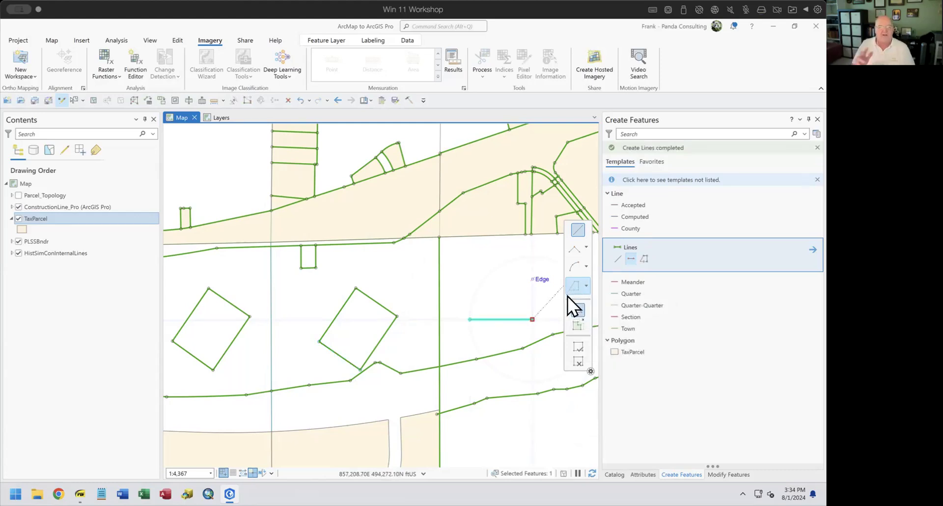
left_click(530, 320)
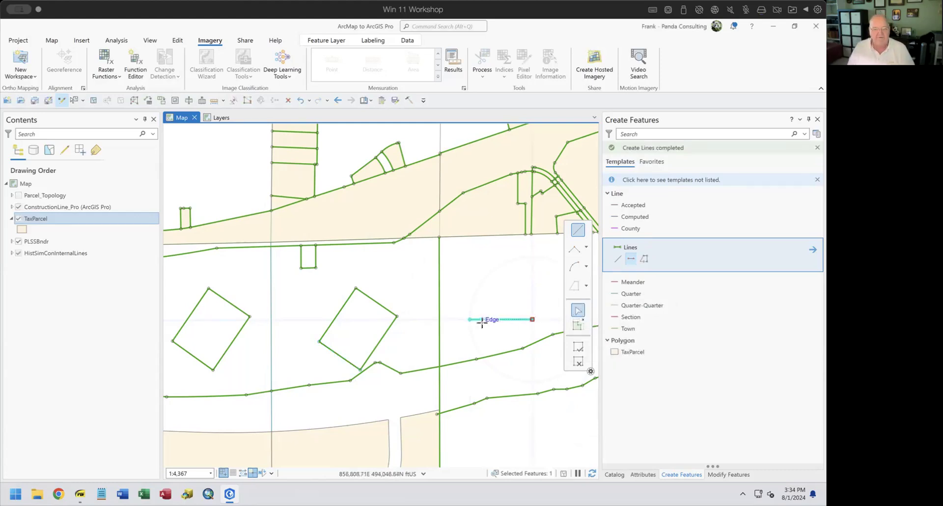
left_click(532, 257)
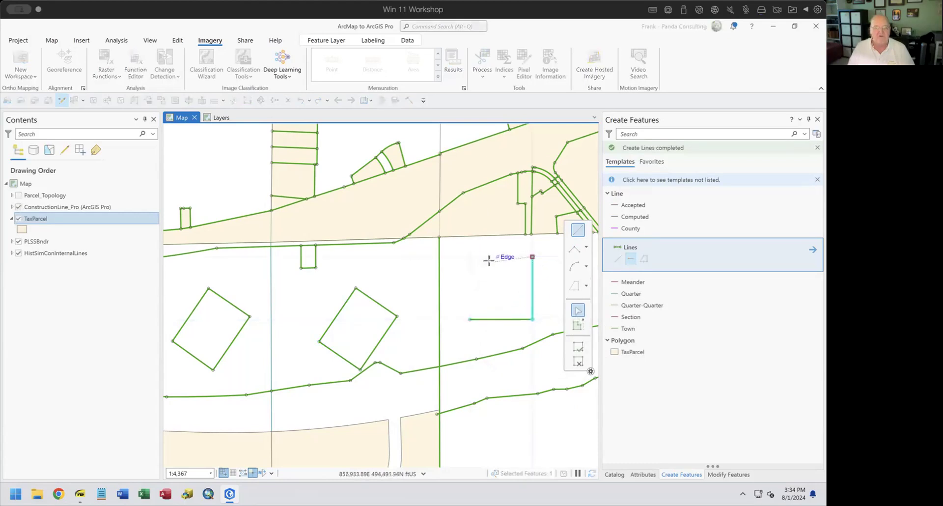
double_click(470, 256)
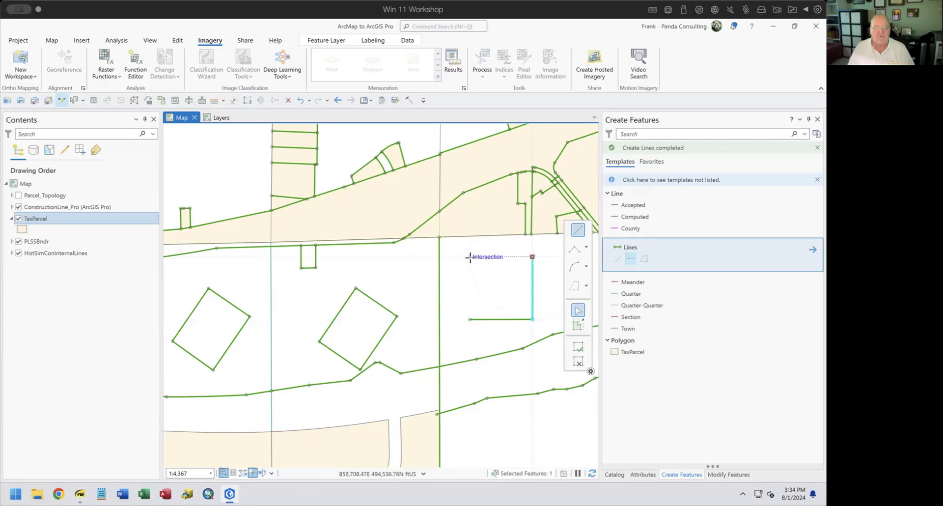
left_click(470, 319)
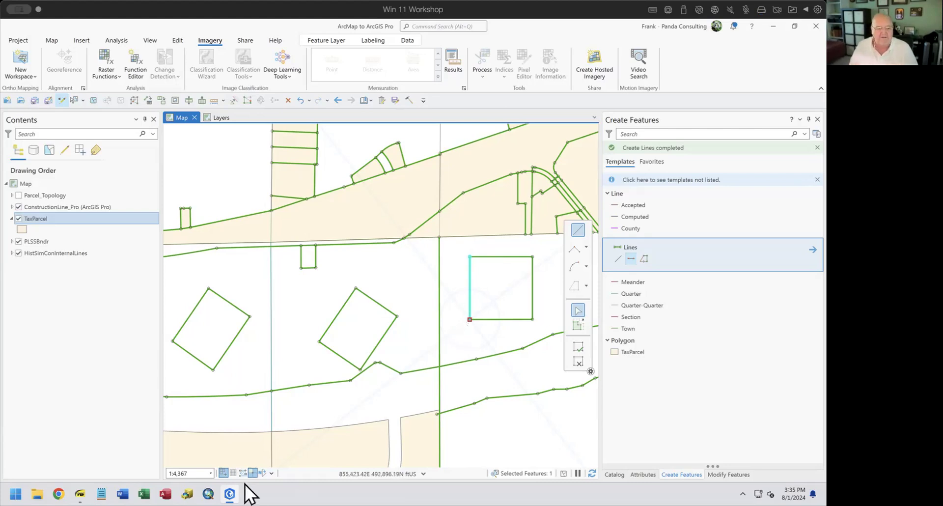
- Turn off Inference, switch to Making Editing Easier.pdf and clear the mark on the "Using Inference" topic
mouse_move(251, 474)
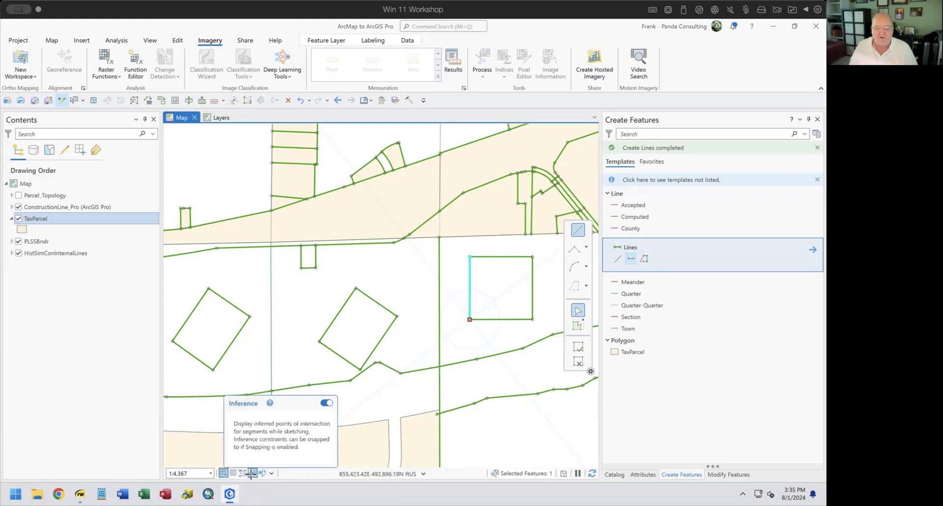
left_click(326, 403)
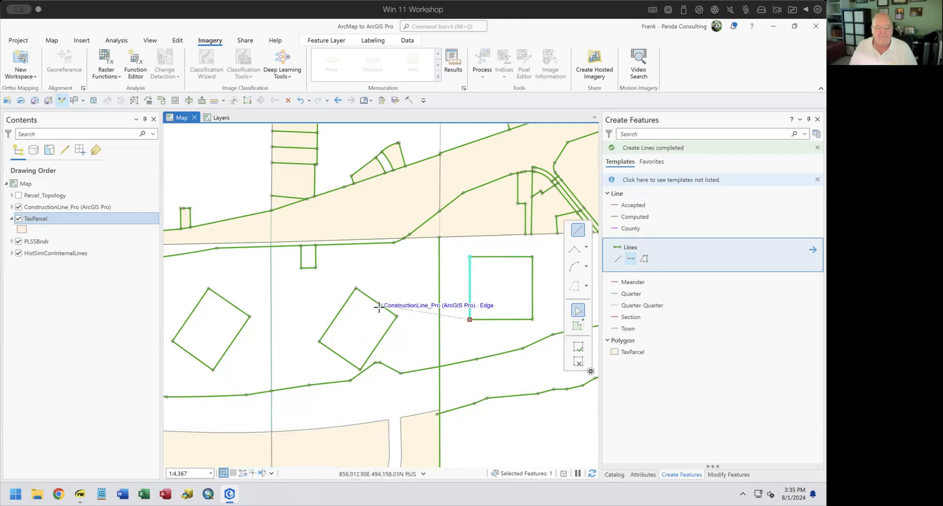
left_click(80, 493)
left_click(240, 303)
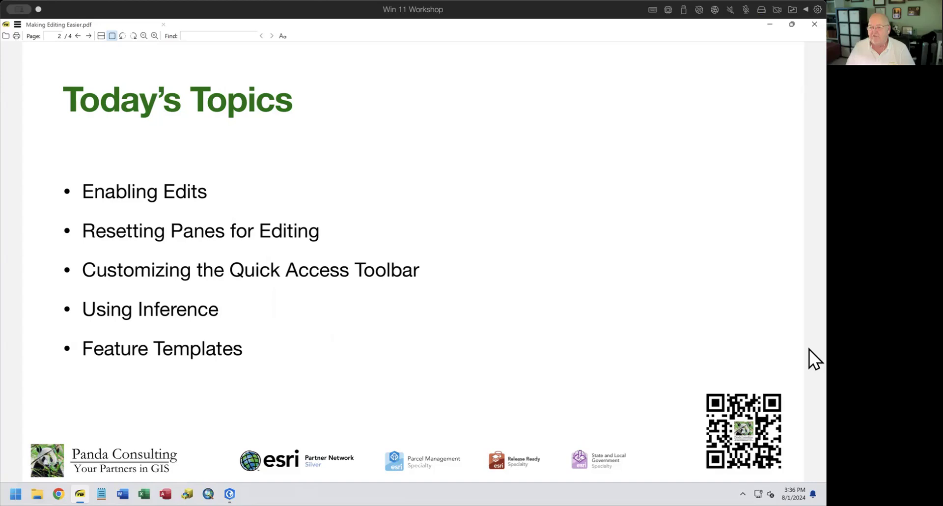
- Switch back to ArcGIS Pro, clear the selected line and activate the Lines template for creating features
left_click(229, 493)
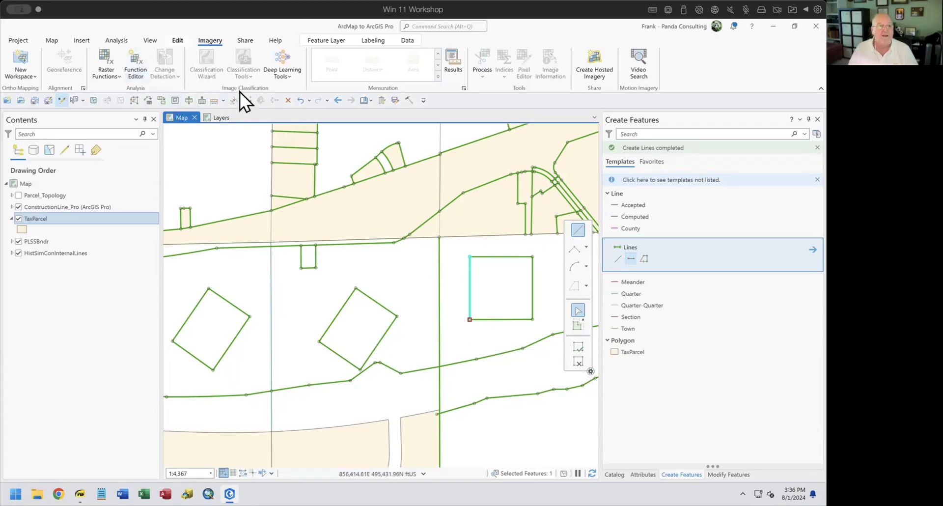
scroll(265, 89, "up", 1)
left_click(356, 61)
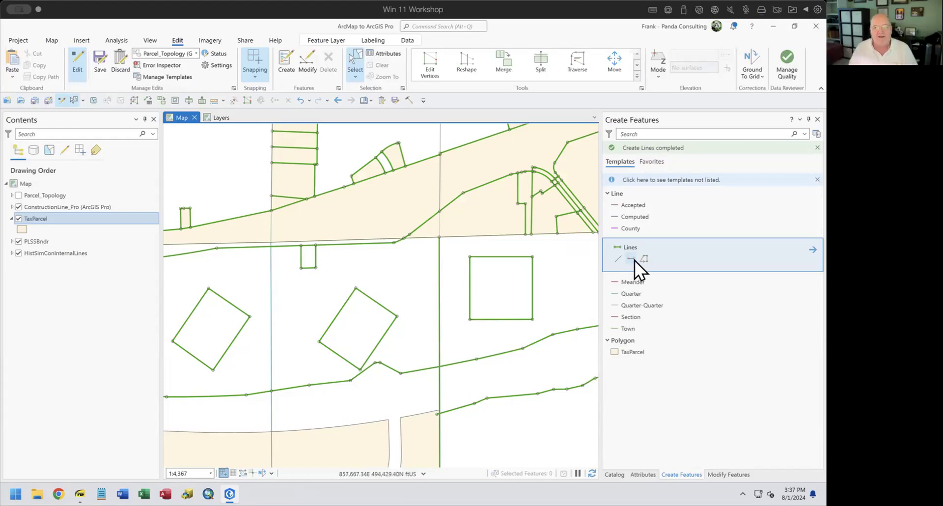
left_click(619, 256)
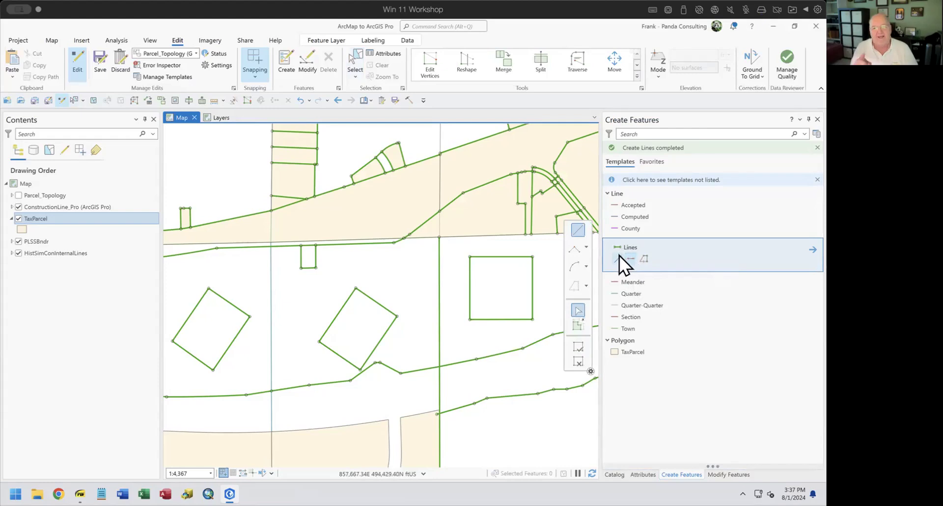
- Enlarge the map's editing toolbar to the medium size, then set it back to the smallest size
left_click(591, 370)
left_click_drag(590, 370, 591, 377)
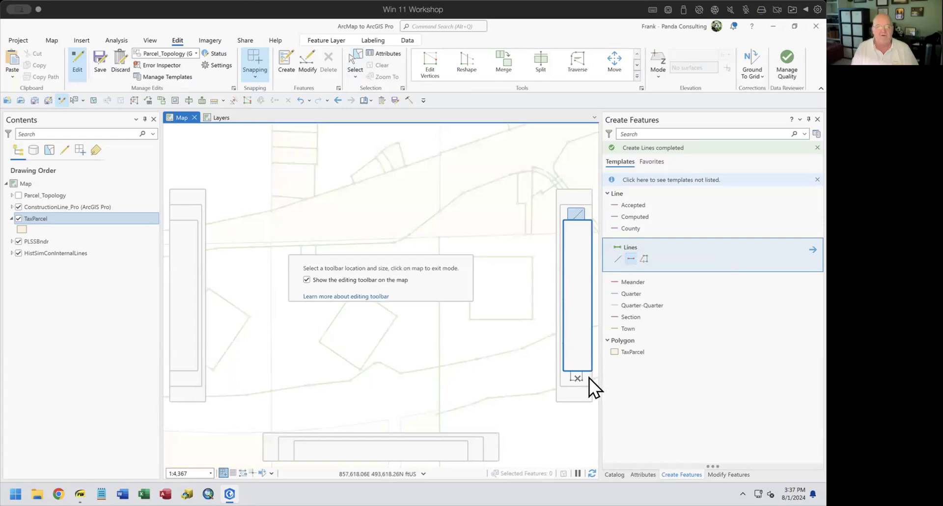
left_click_drag(420, 454, 477, 447)
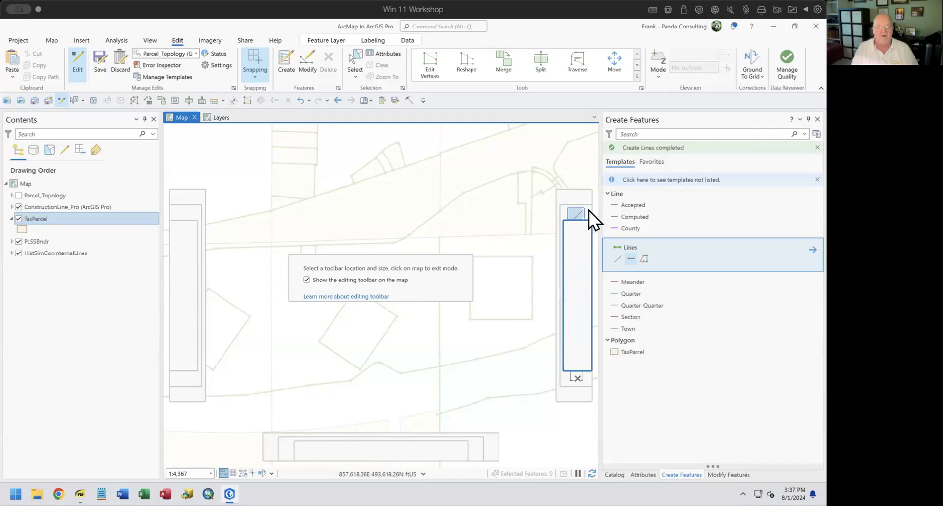
left_click(589, 211)
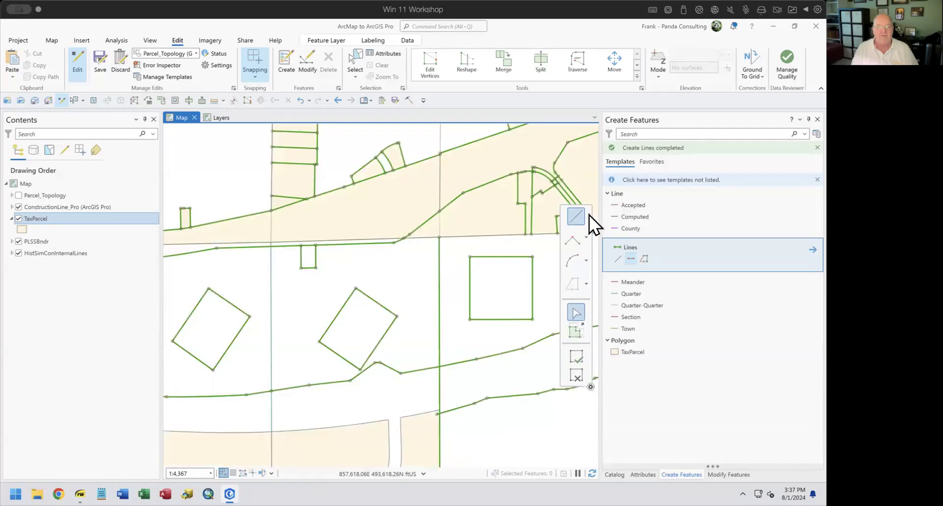
left_click(591, 386)
left_click(579, 353)
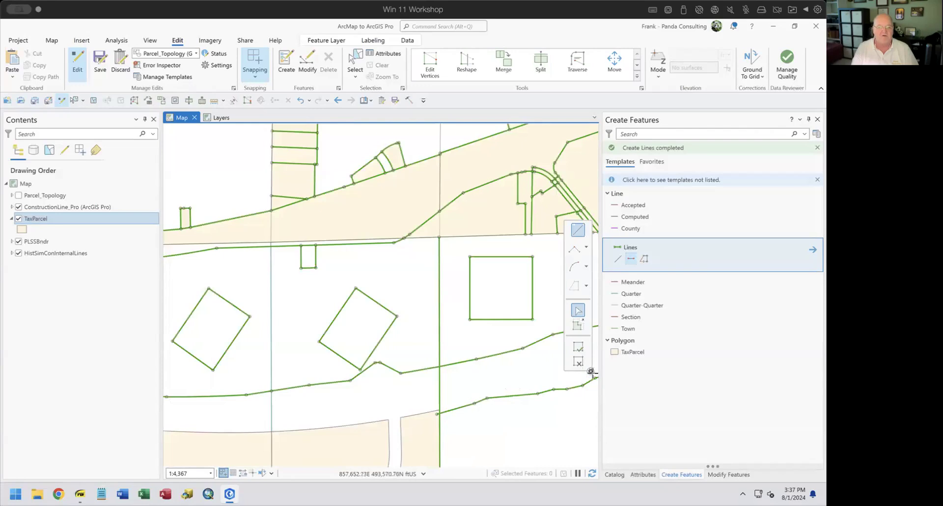
- Try the largest size for the map's editing toolbar, restore the smallest size and leave the toolbar configuration
left_click(591, 370)
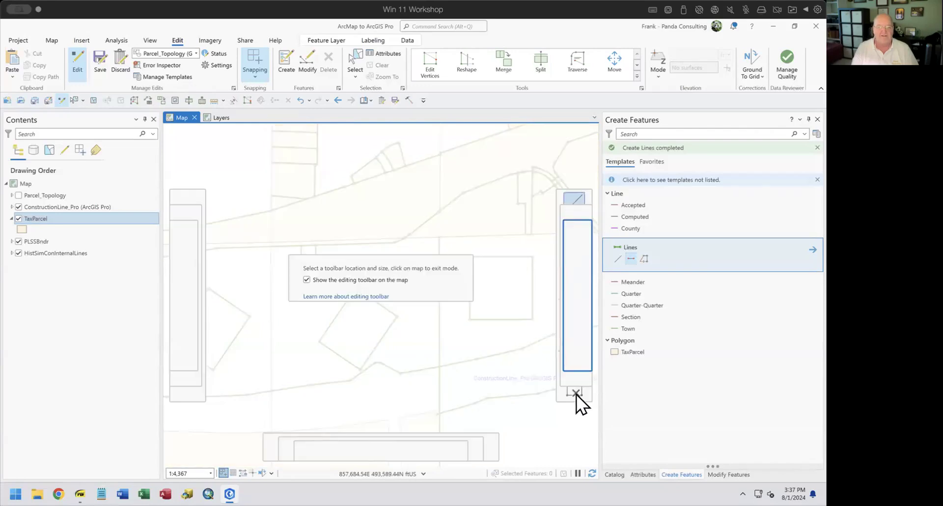
left_click(577, 394)
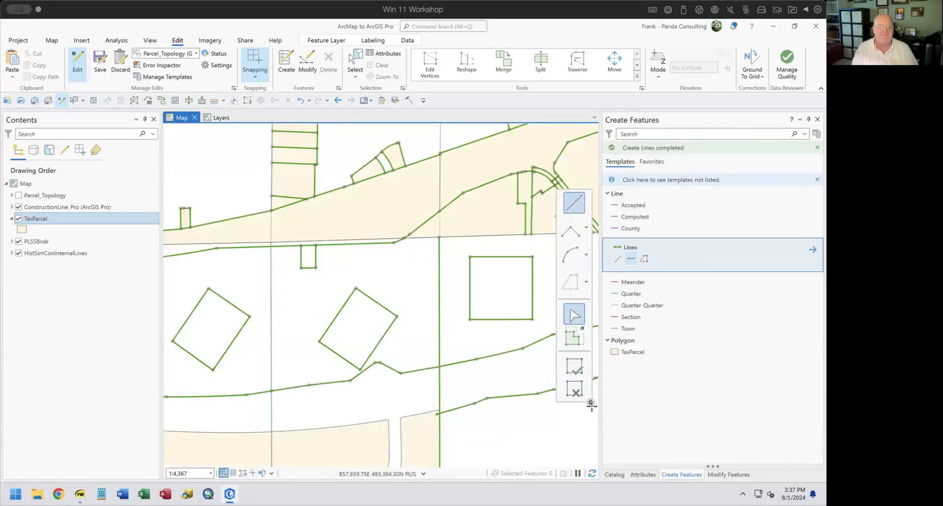
left_click(591, 402)
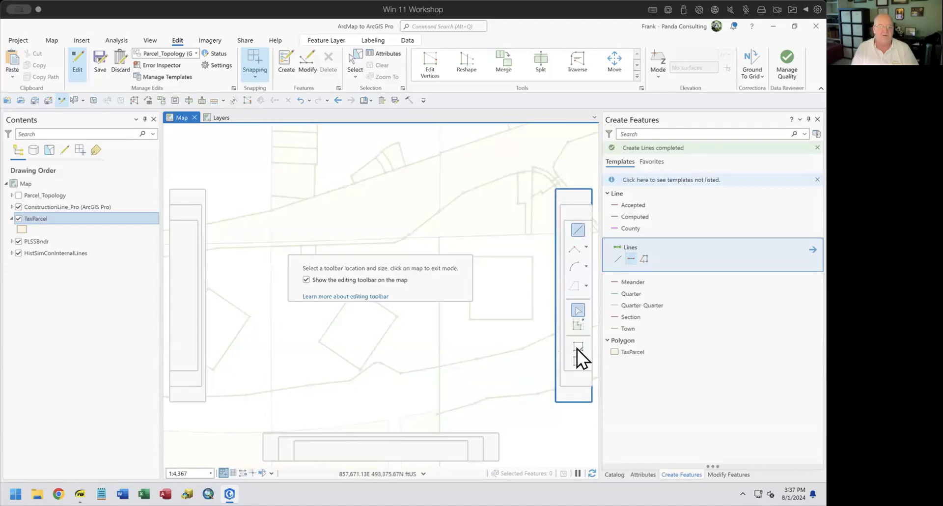
left_click(577, 349)
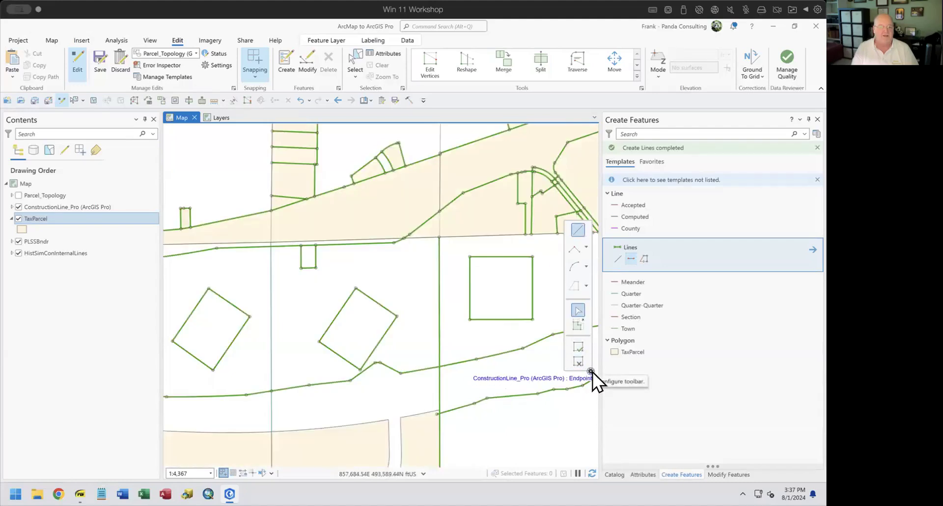
left_click(591, 370)
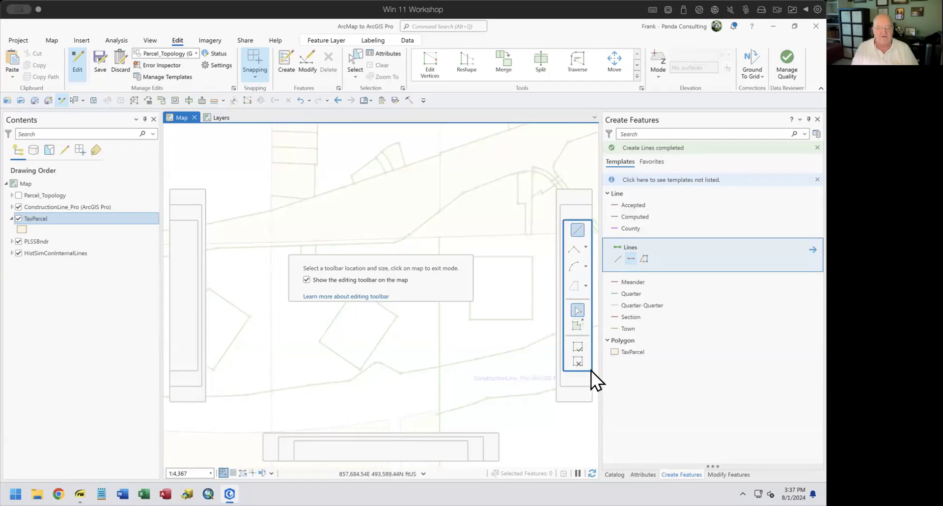
left_click(421, 255)
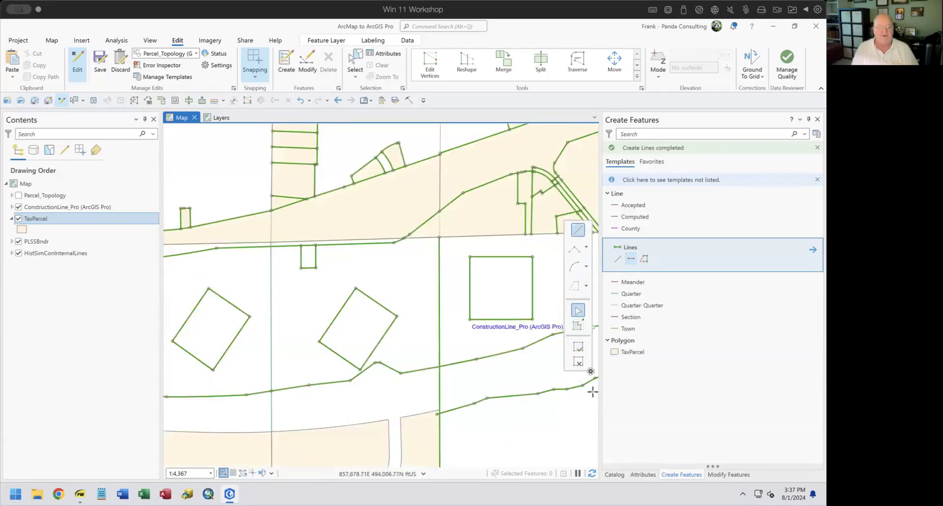
left_click(592, 372)
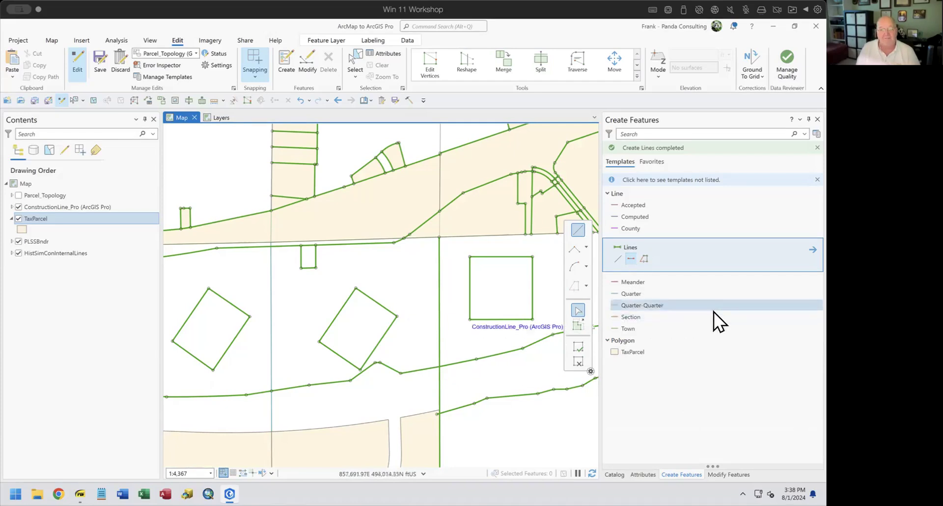
- Activate the TaxParcel template and add the ConstructionLine_Pro feature class from TaxParcel.gdb to the current map
left_click(751, 352)
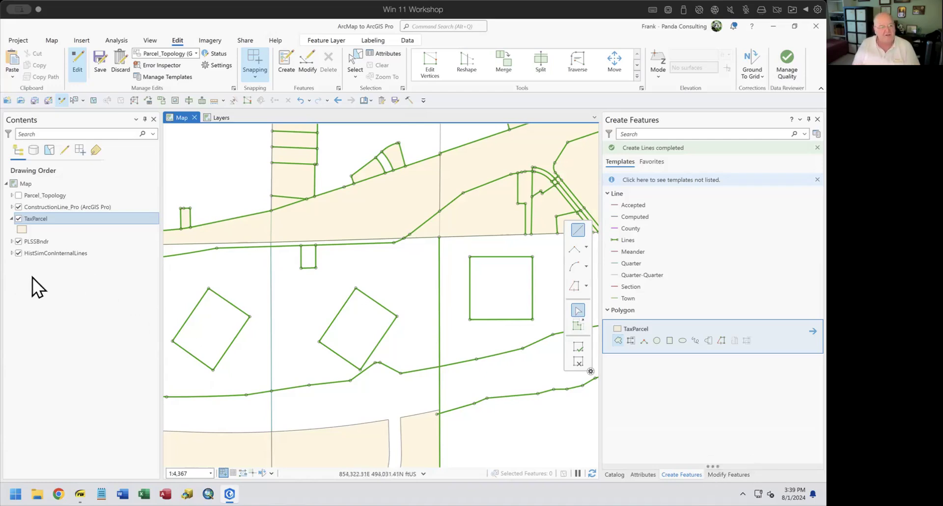
left_click(79, 208)
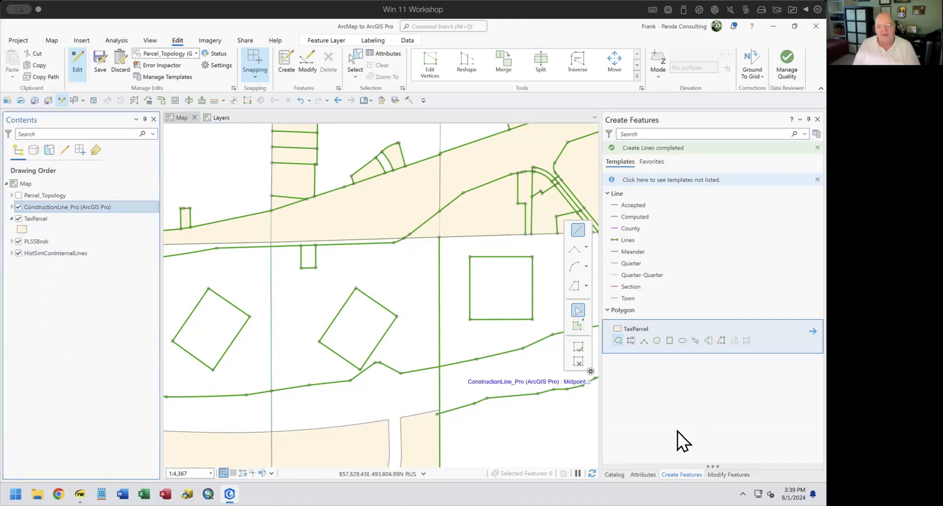
left_click(614, 474)
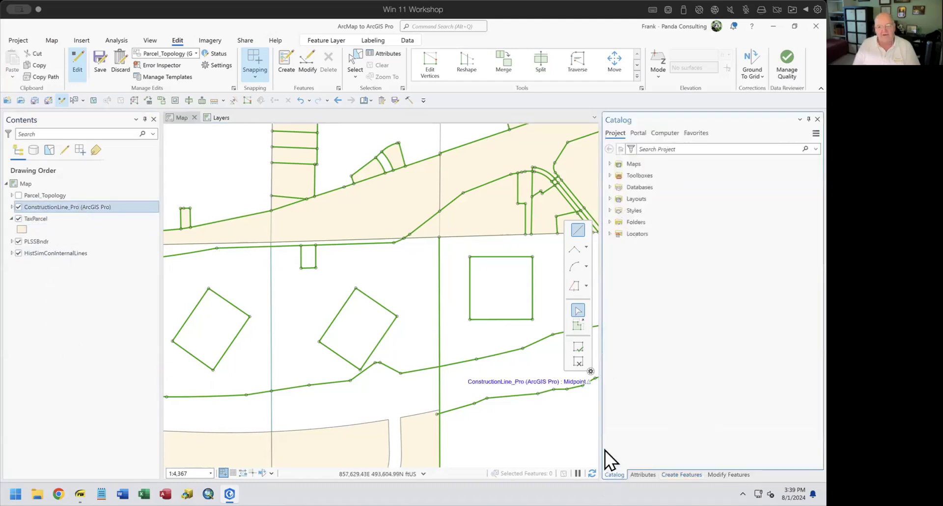
left_click(610, 188)
left_click(619, 199)
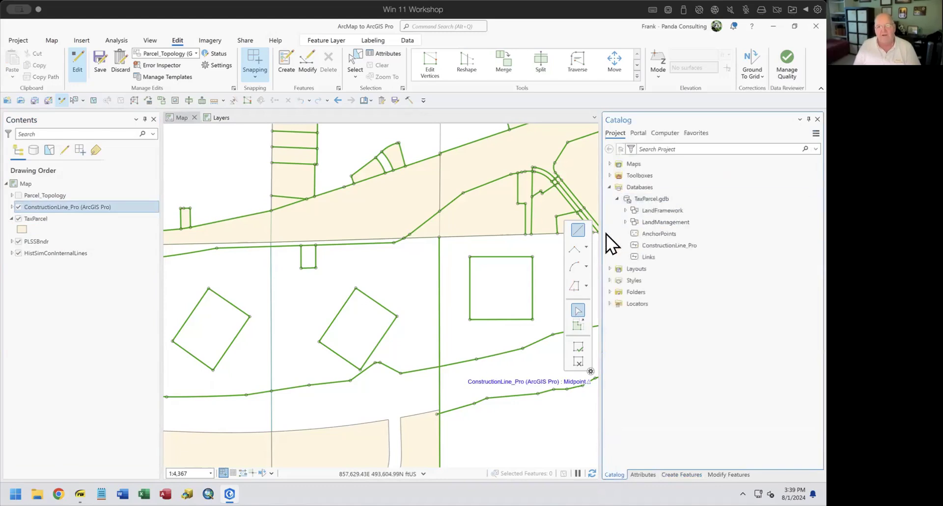
left_click(632, 246)
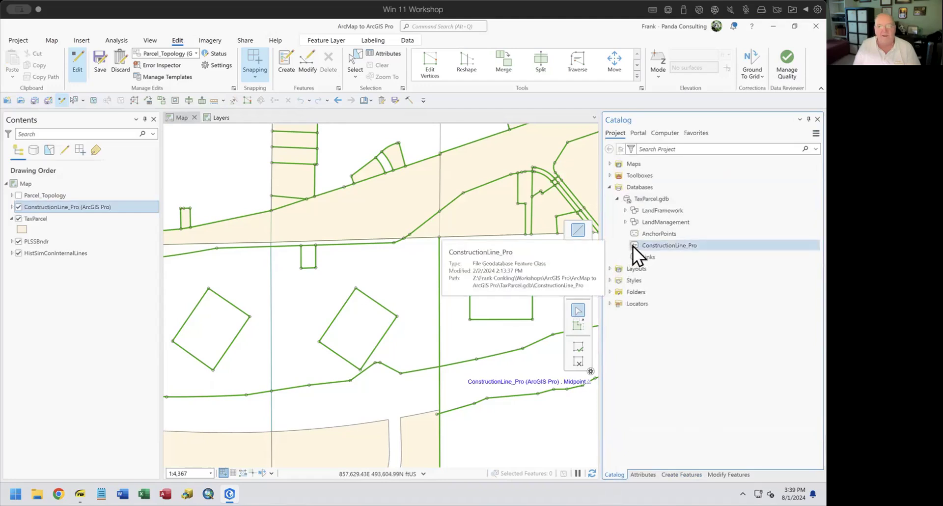
right_click(636, 247)
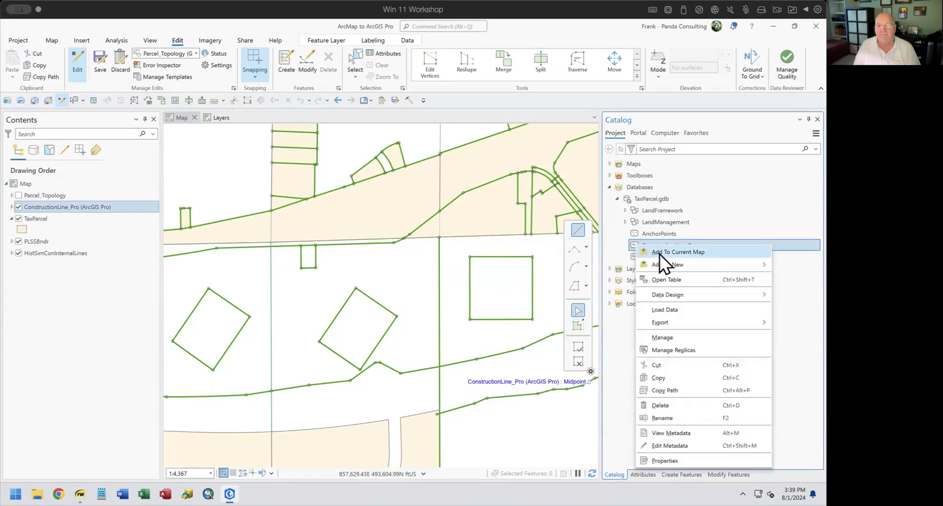
left_click(660, 252)
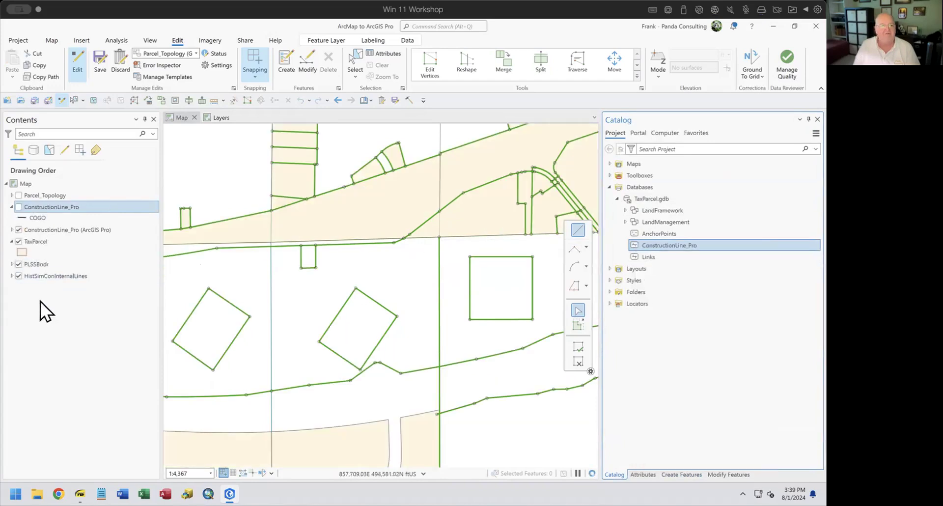
- Open the field design of the added ConstructionLine_Pro layer and move the LINETYPE field above Direction
right_click(43, 205)
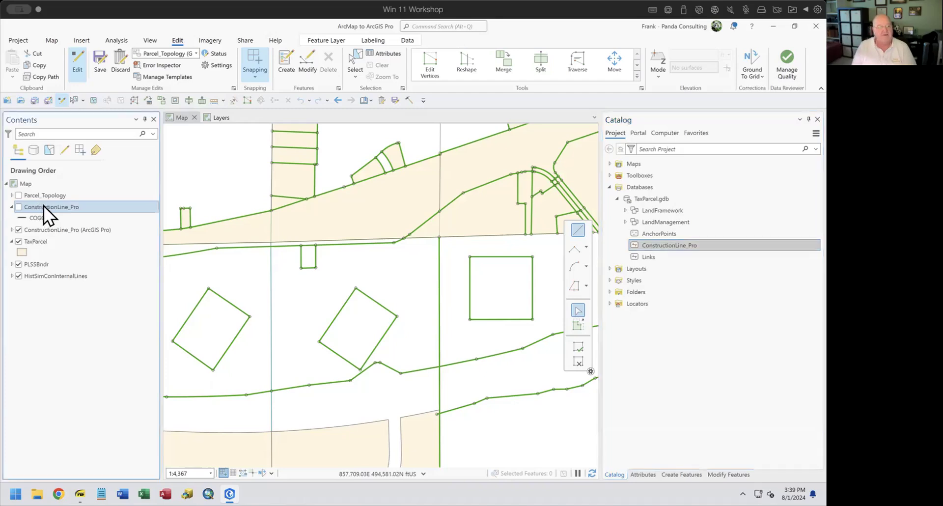
mouse_move(71, 217)
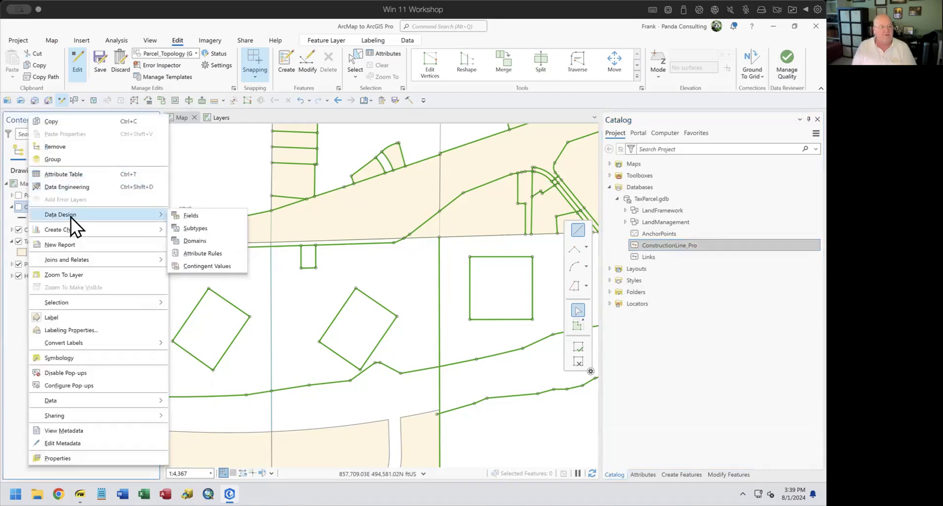
left_click(199, 215)
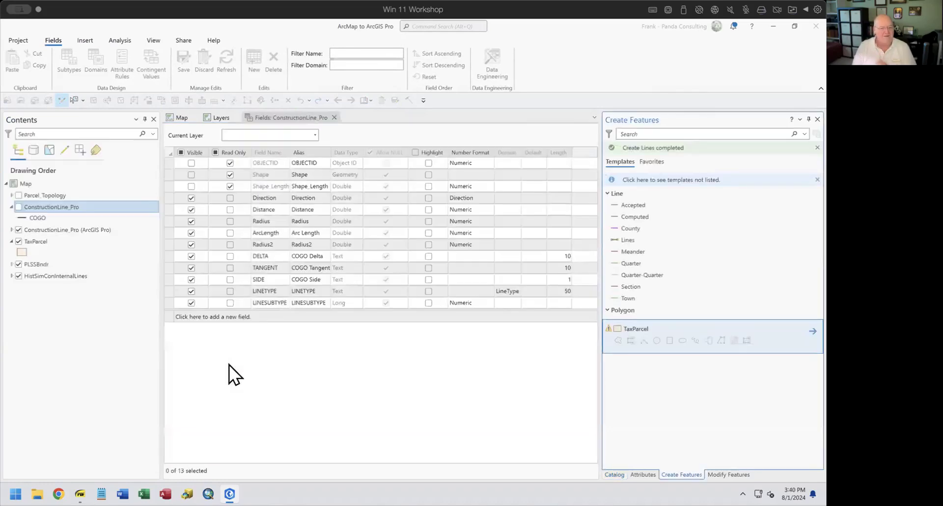
left_click_drag(169, 290, 185, 197)
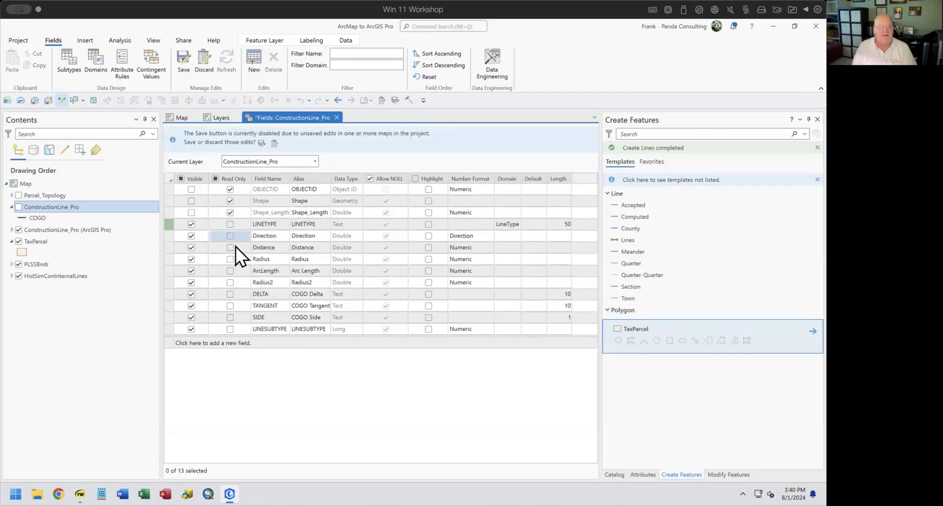
- Highlight the LINETYPE field, save the pending map edits and the field changes, and close the Fields view
left_click(427, 226)
left_click(261, 143)
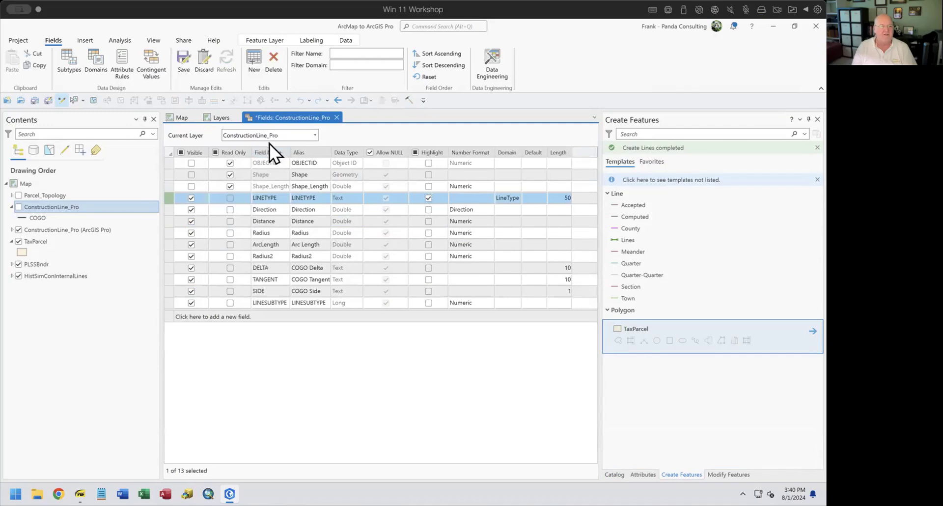
left_click(181, 59)
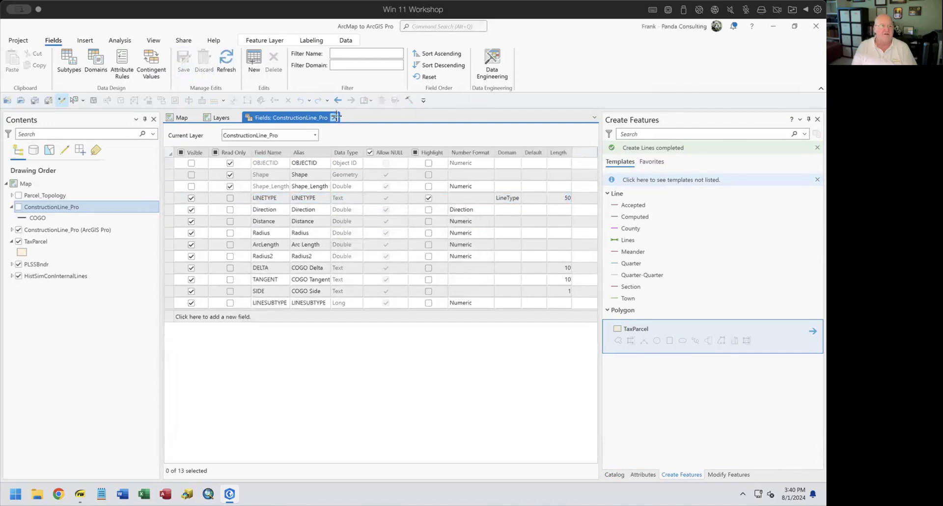
left_click(336, 117)
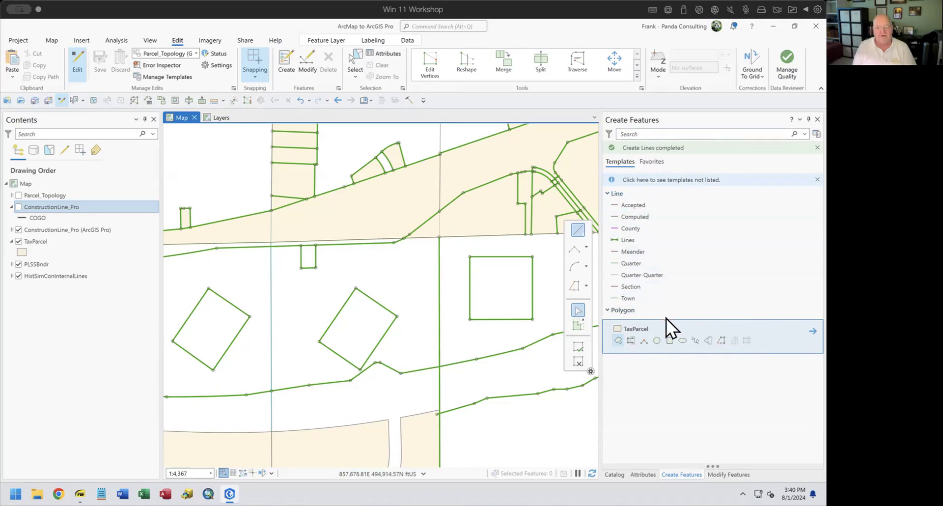
- Hide the ConstructionLine_Pro (ArcGIS Pro), PLSSBndr and HistSimConInternalLines layers, leaving PLSSBndr's legend collapsed
left_click(18, 229)
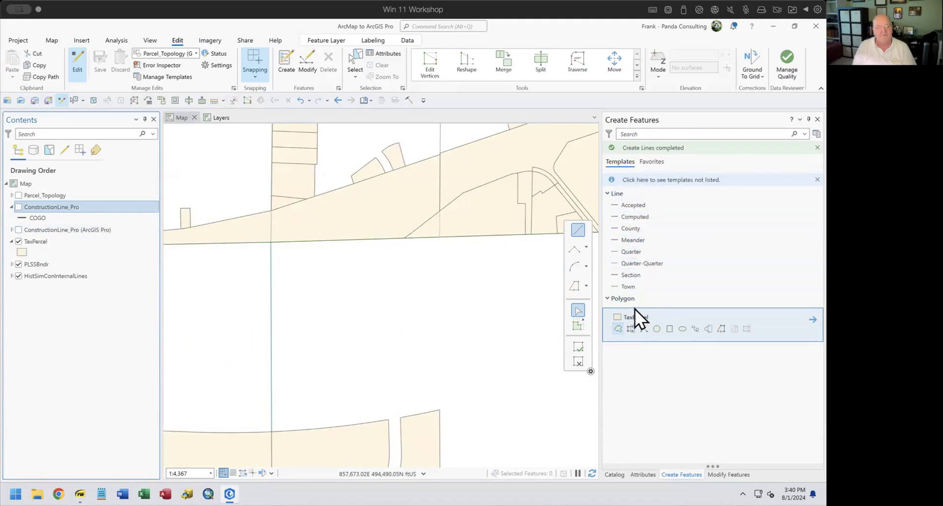
left_click(12, 264)
left_click(18, 265)
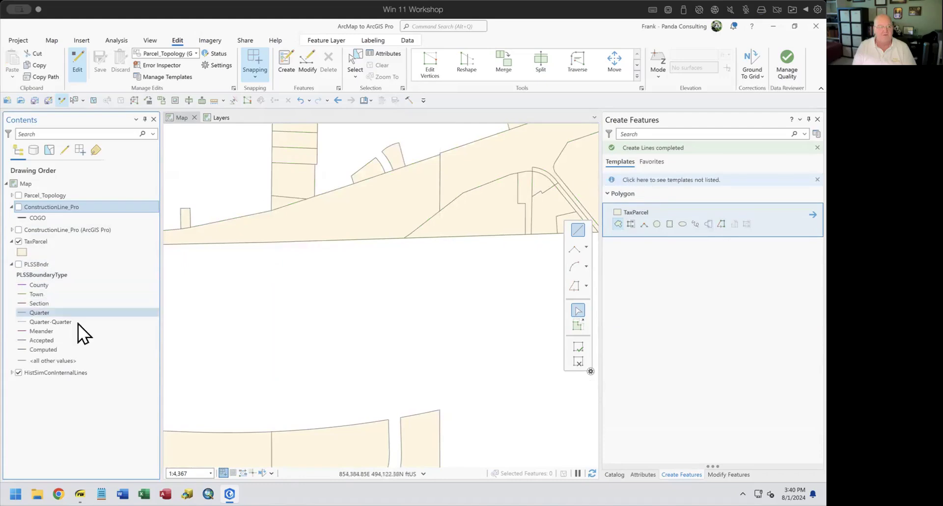
left_click(18, 373)
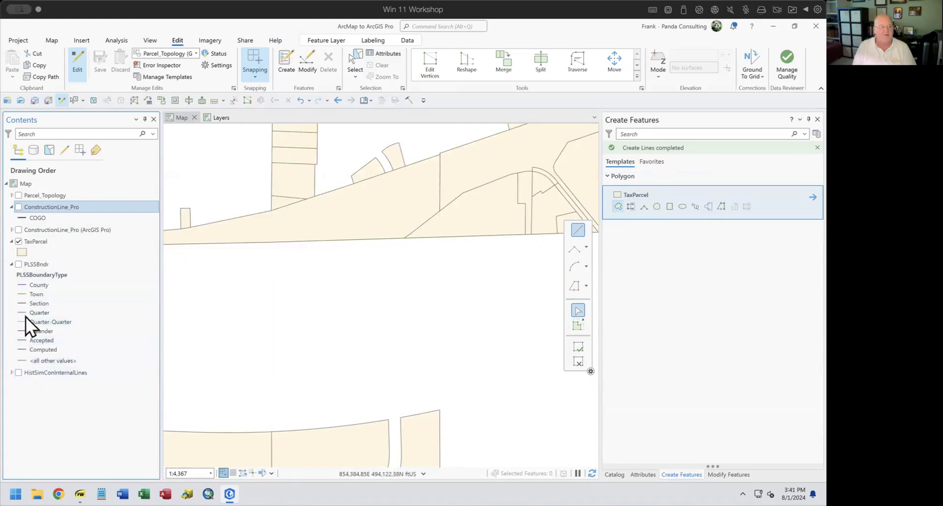
left_click(11, 265)
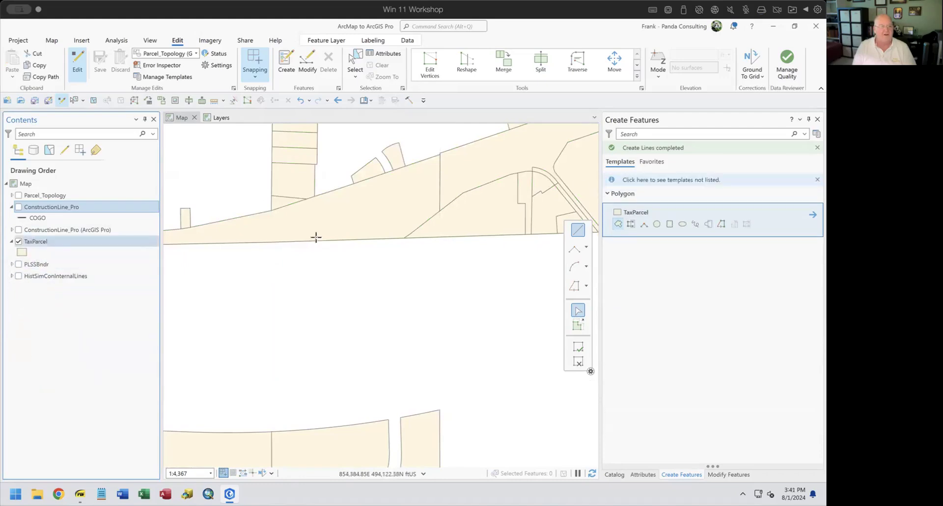
- Show the newly added ConstructionLine_Pro layer and open Manage Templates for the map's feature templates
left_click(19, 209)
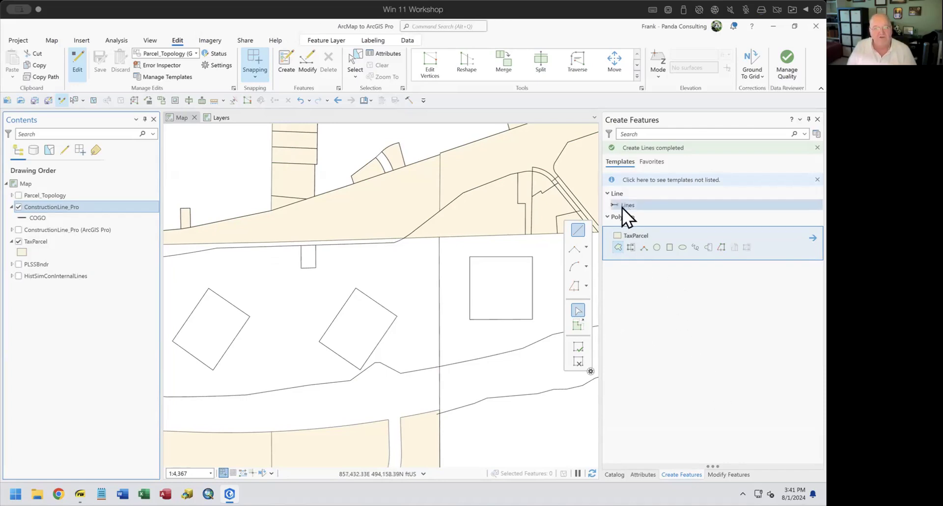
mouse_move(621, 208)
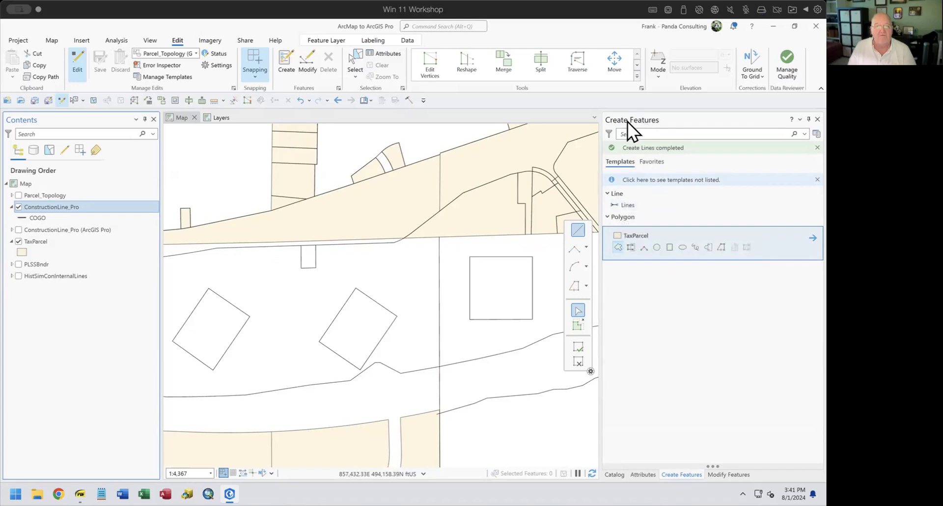
left_click(817, 133)
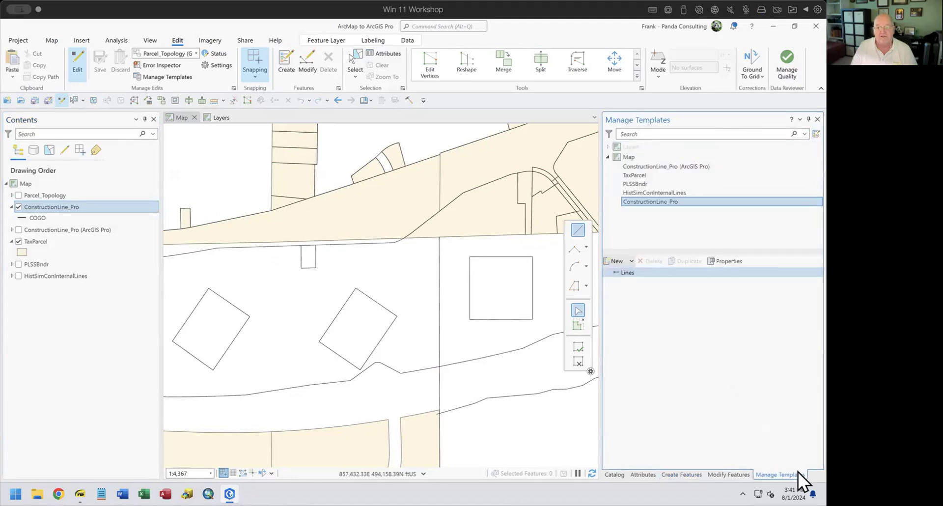
- Undock the Manage Templates pane and rename the ConstructionLine_Pro (ArcGIS Pro) layer's Lines template to Demo Lines
left_click_drag(792, 475, 417, 427)
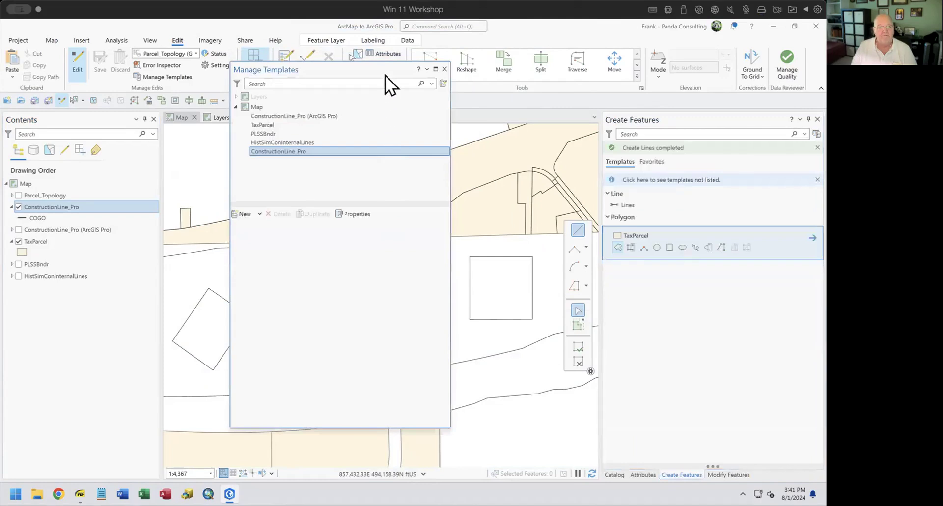
left_click_drag(388, 67, 401, 78)
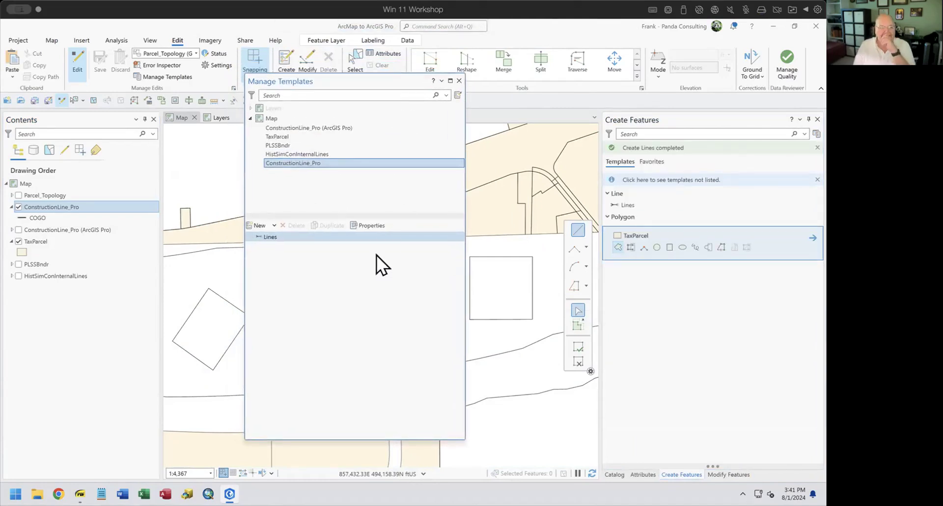
left_click(299, 129)
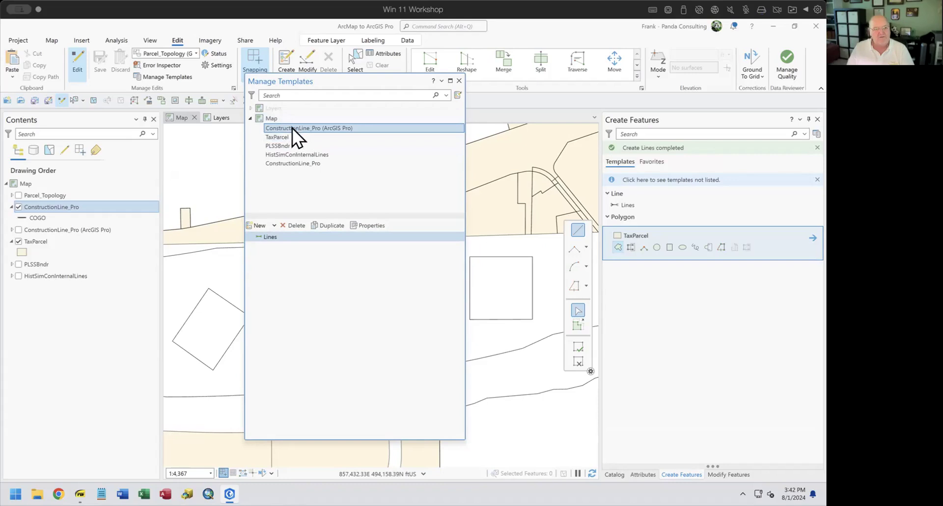
left_click(366, 225)
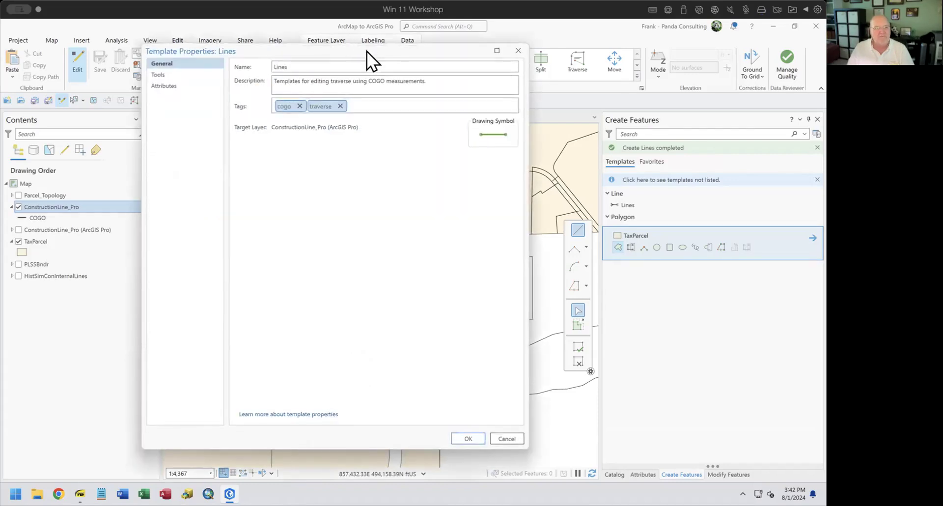
left_click_drag(366, 51, 260, 72)
left_click(196, 90)
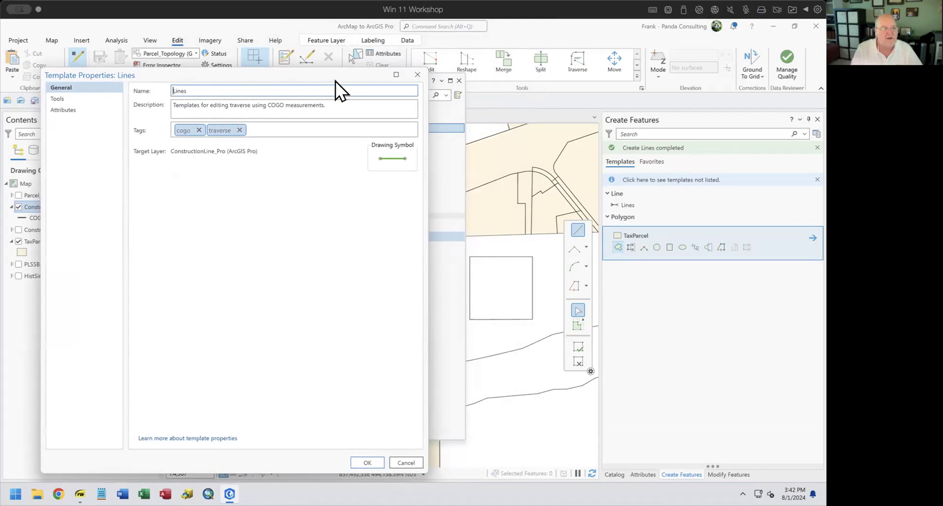
type("Demo")
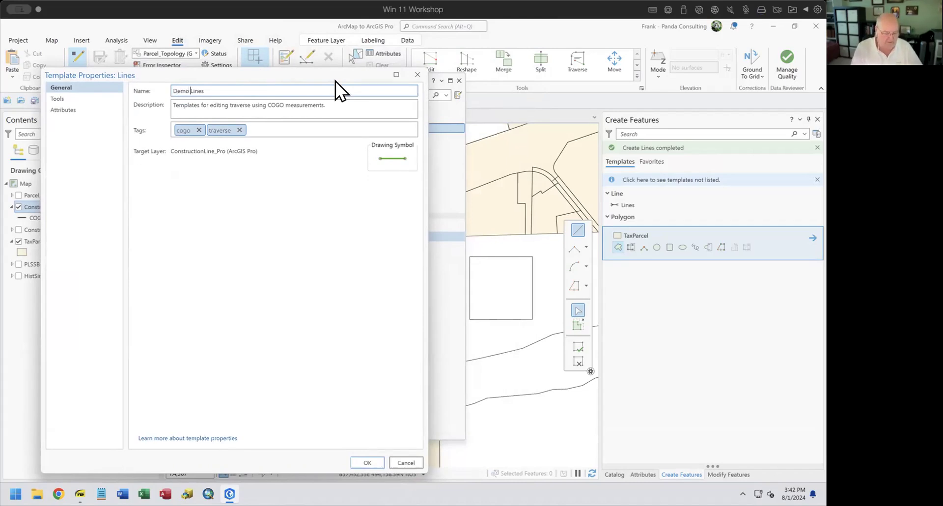
key("Return")
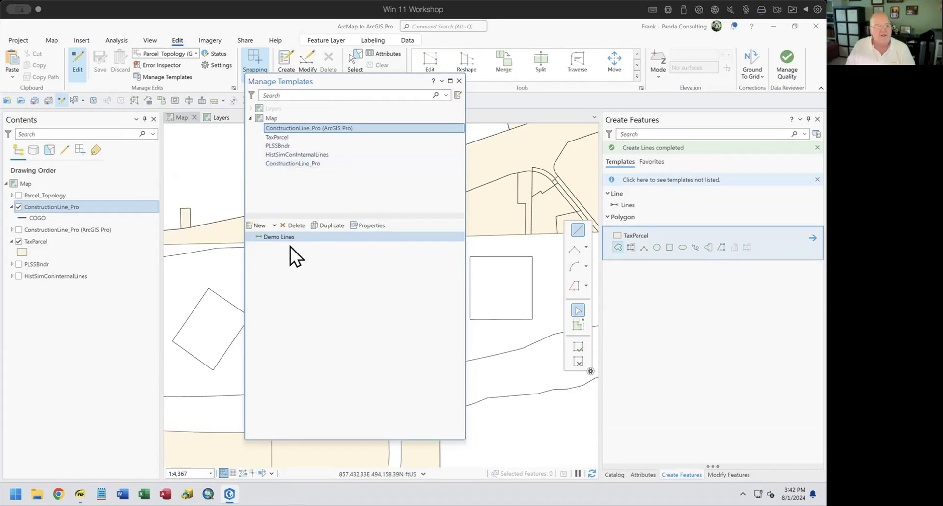
- Enable the Circle, Rectangle, Regular Polygon and Ellipse tools in the Demo Lines template's properties
mouse_move(271, 240)
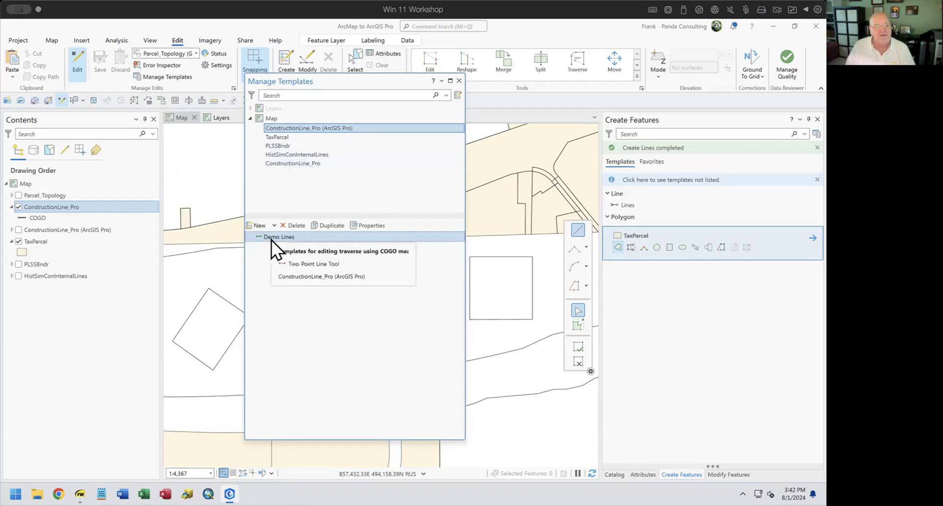
left_click(365, 227)
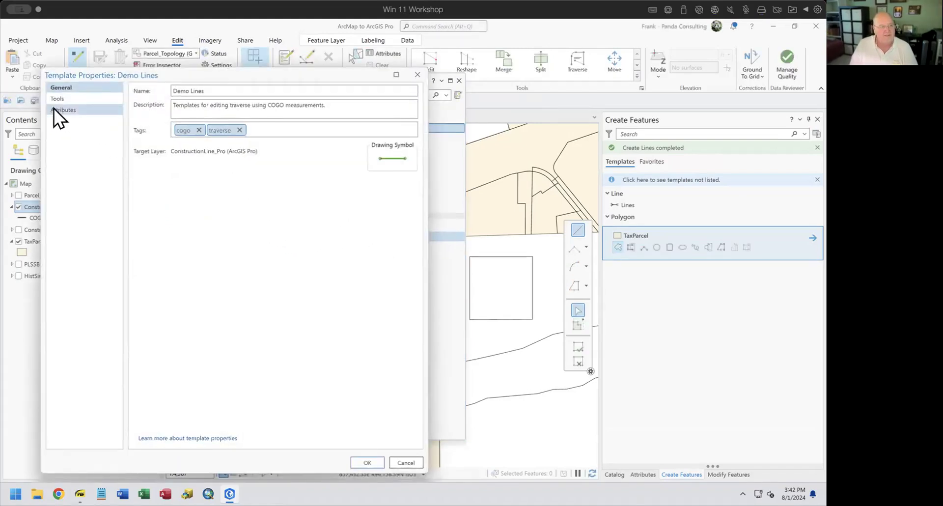
left_click(54, 98)
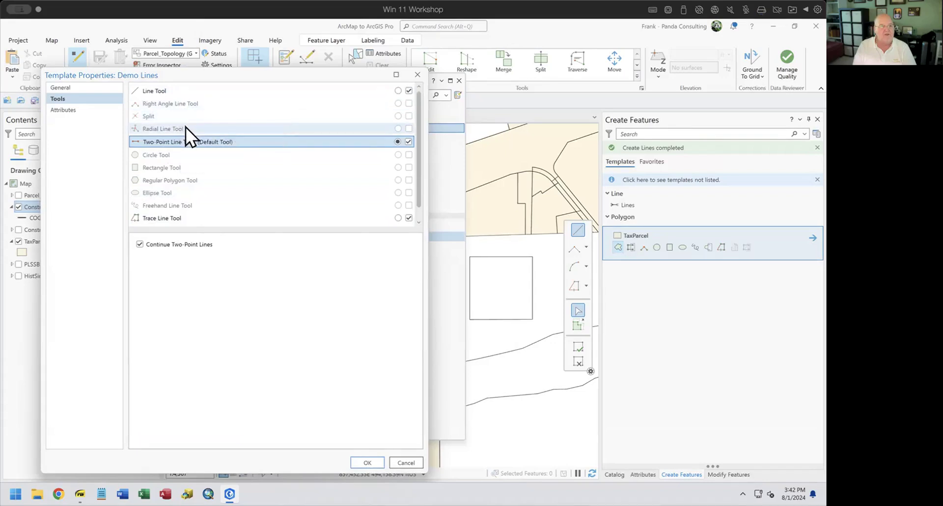
left_click(409, 155)
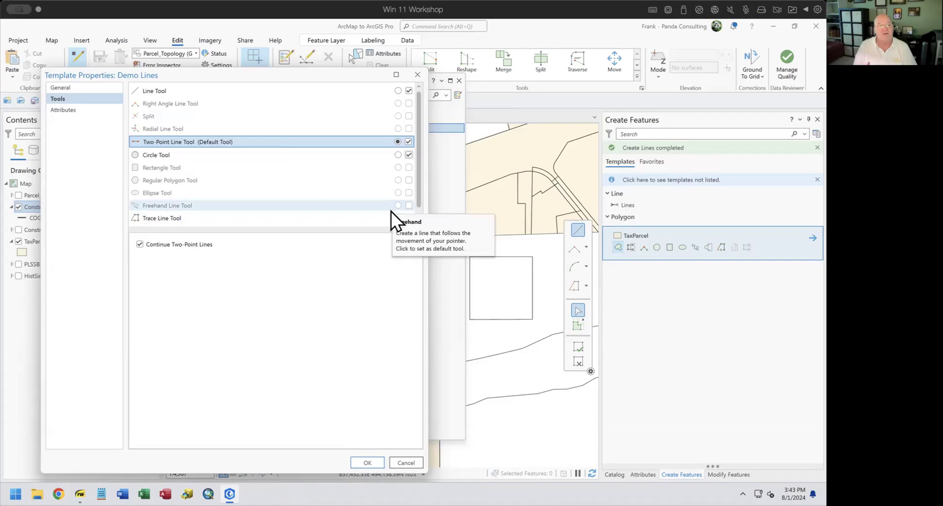
left_click(410, 168)
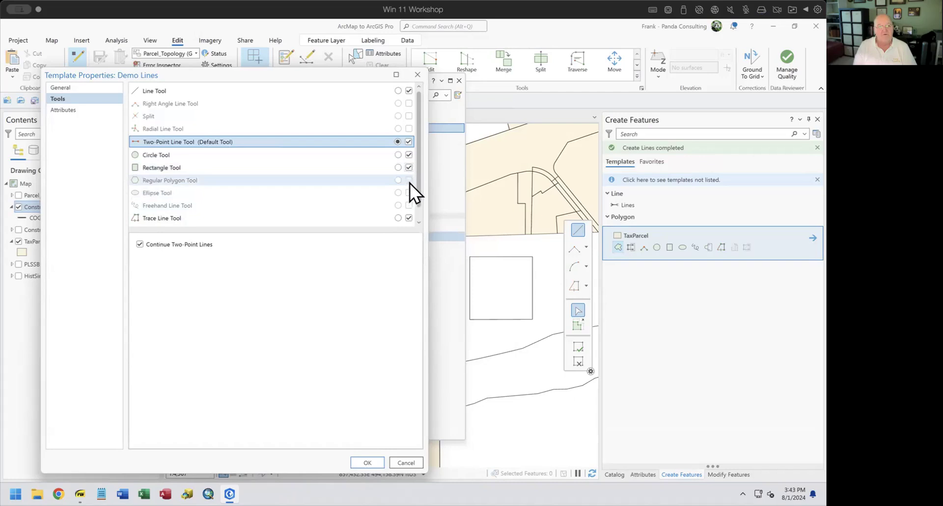
left_click(409, 181)
left_click(410, 193)
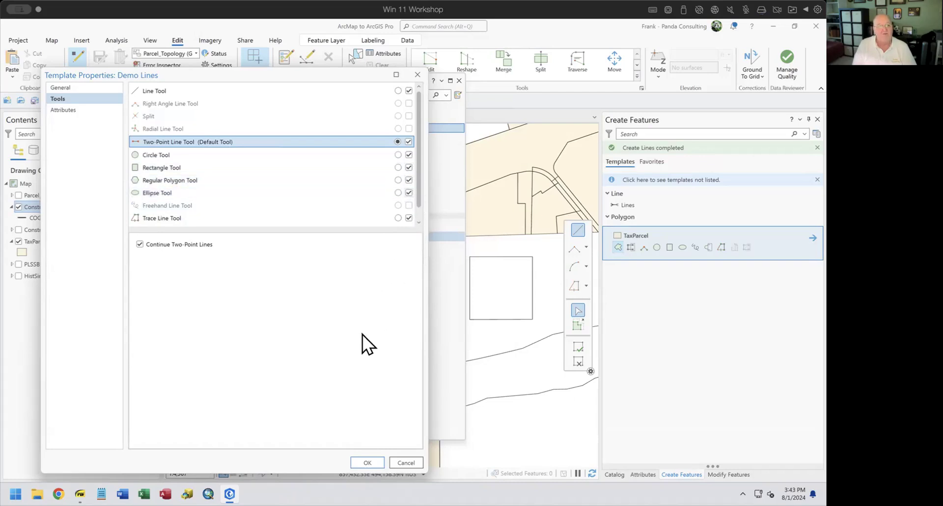
- Enable the Freehand Line Tool for Demo Lines, disable its Ellipse, Regular Polygon, Circle and Rectangle tools, and apply the changes
left_click(410, 203)
left_click(409, 193)
left_click(408, 180)
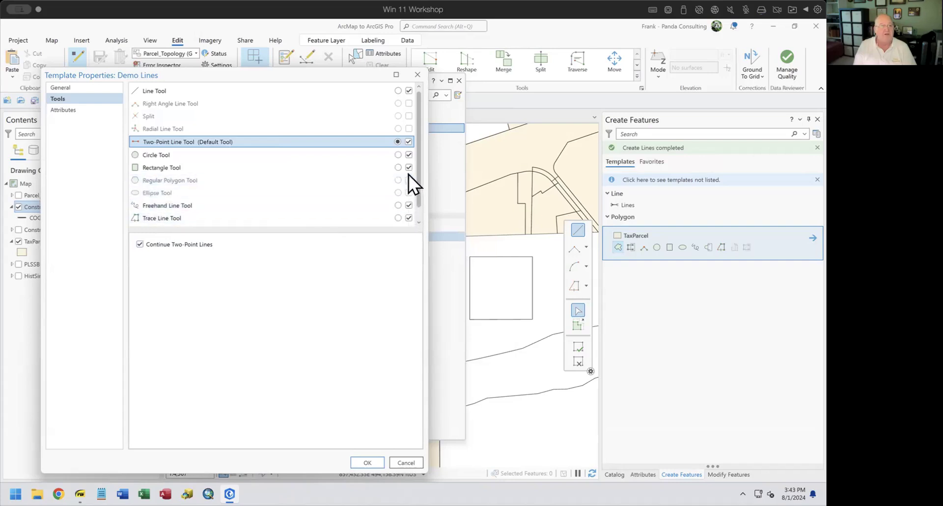
left_click(409, 155)
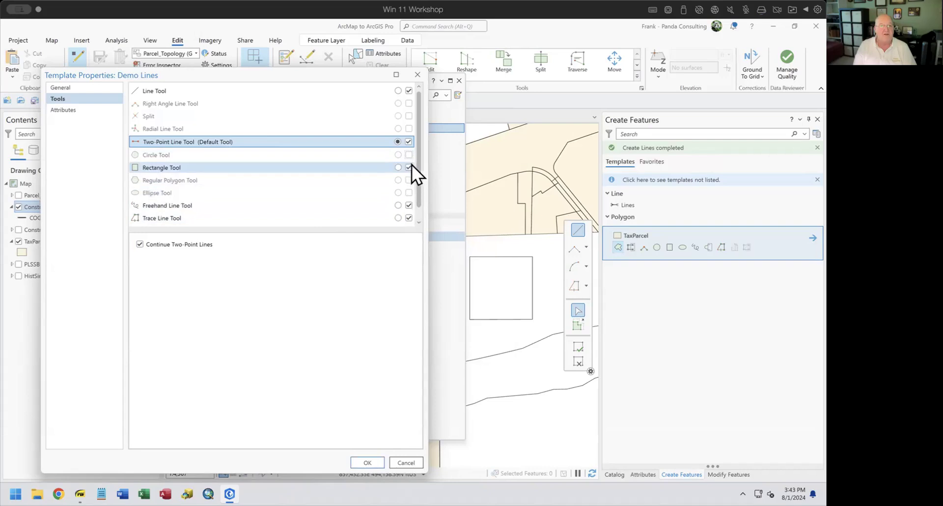
left_click(409, 167)
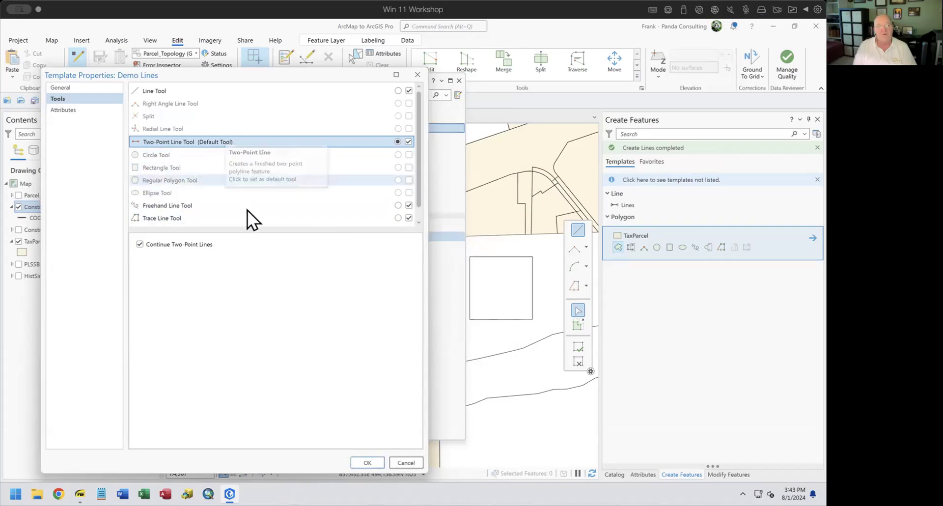
left_click(367, 463)
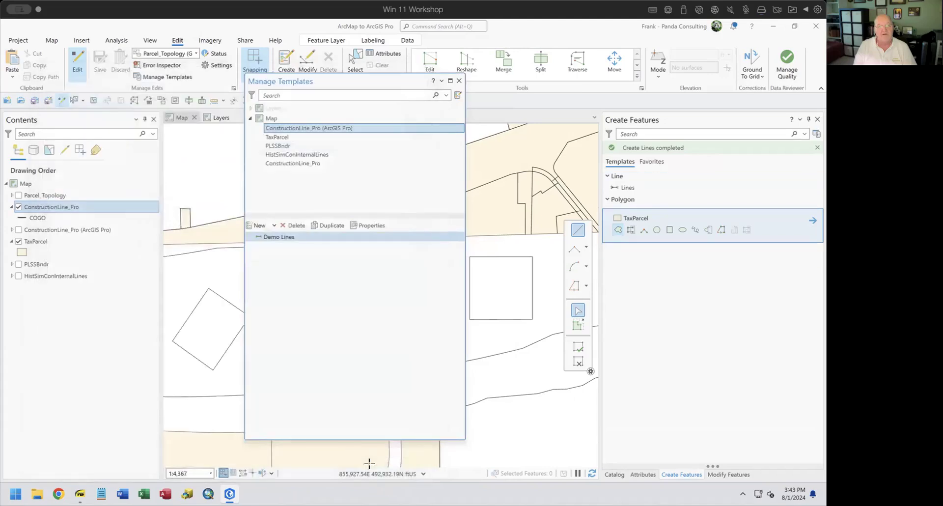
- Activate the Lines template for creating features and check which layers are editable, returning the Contents to drawing order
left_click(625, 206)
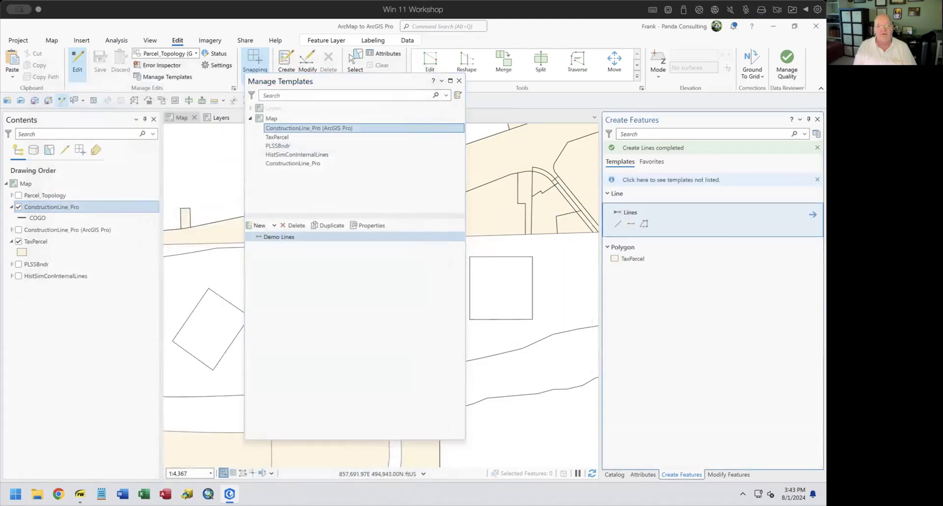
left_click(386, 351)
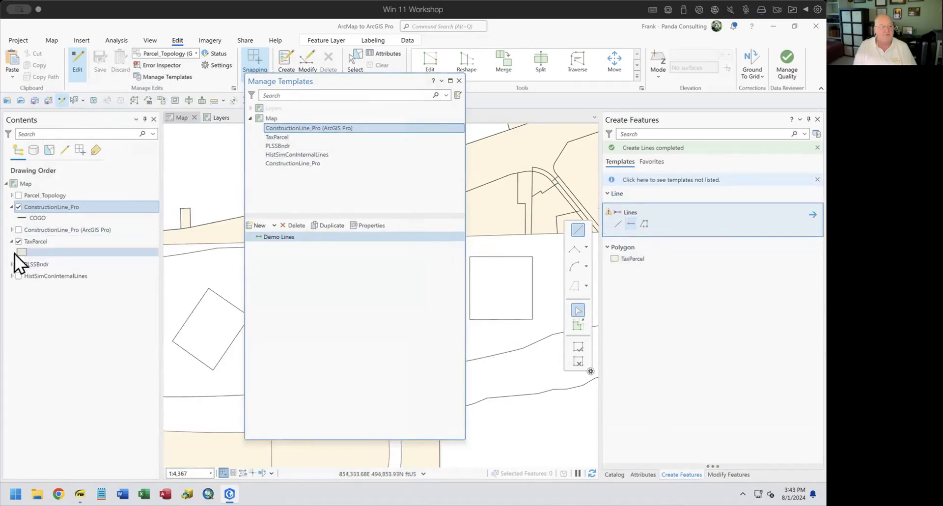
left_click(42, 208)
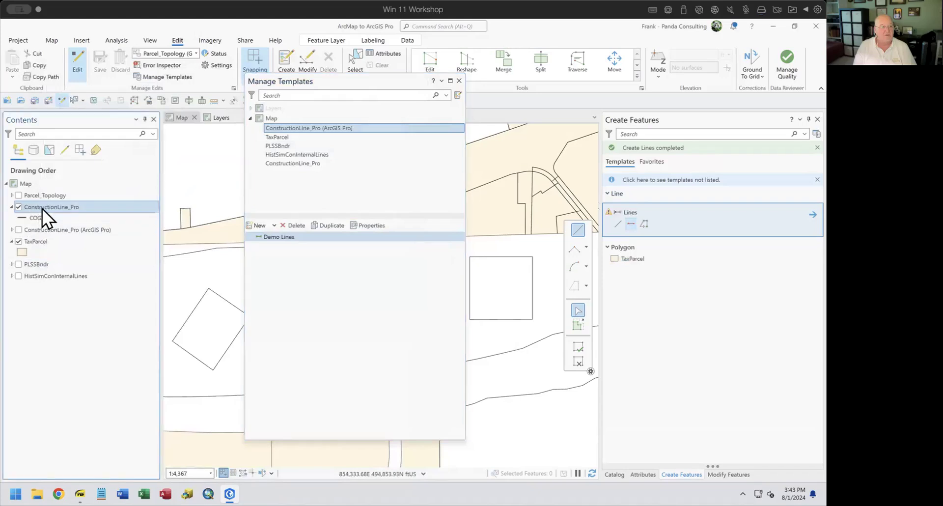
left_click(62, 151)
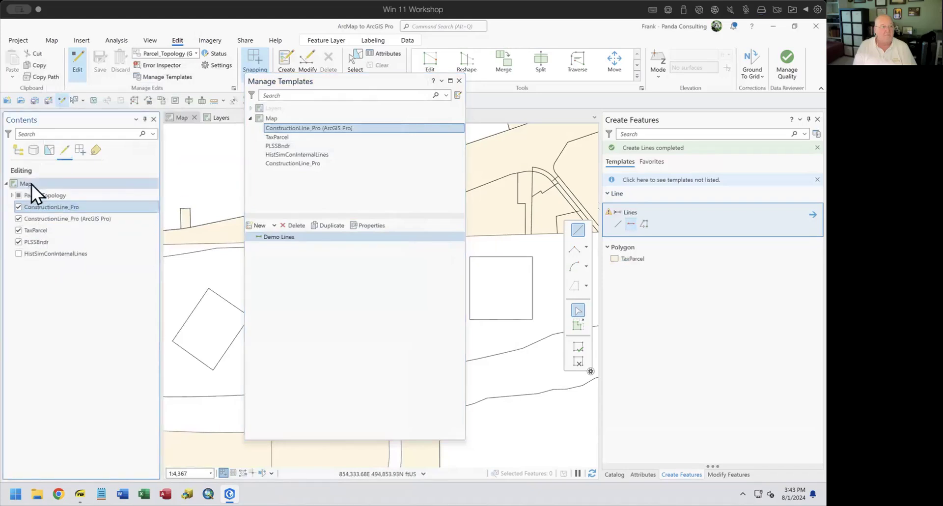
left_click(20, 154)
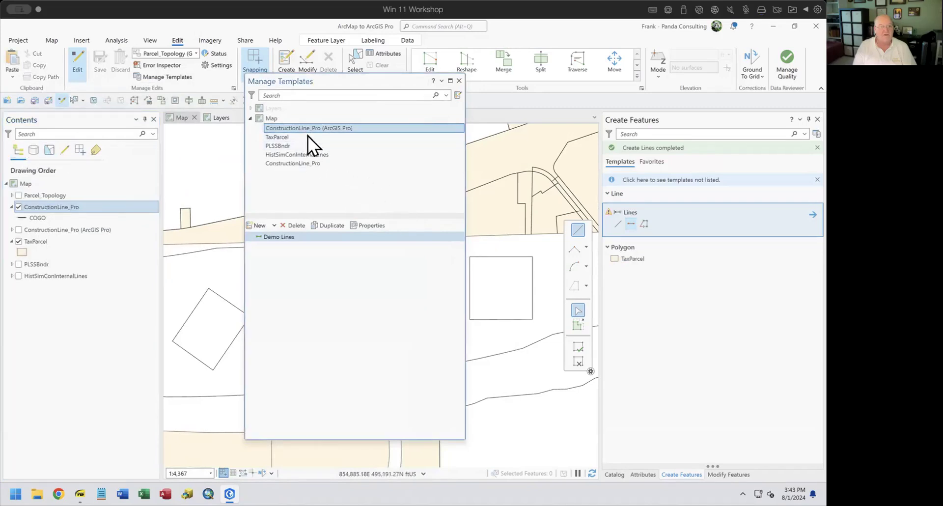
- Enable the Freehand Line and Ellipse tools for the ConstructionLine_Pro layer's Lines template and apply the changes
left_click(296, 162)
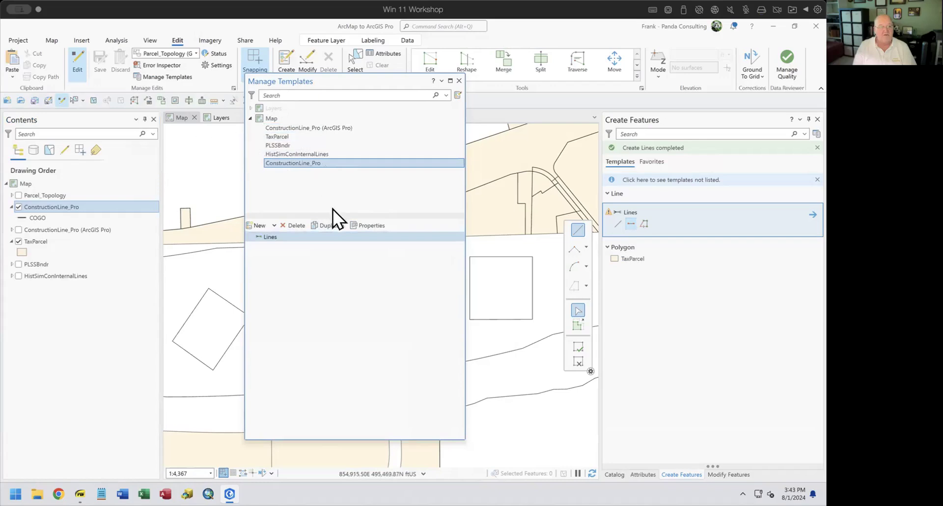
left_click(361, 225)
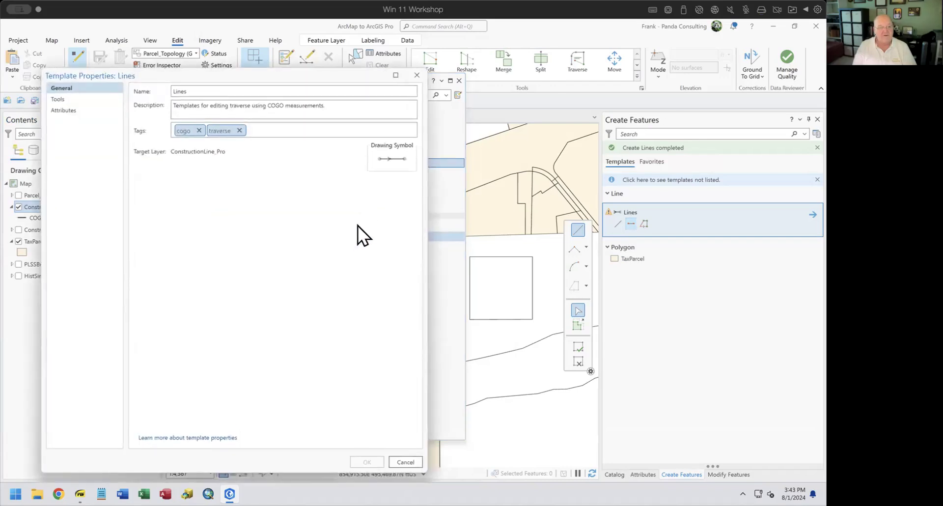
left_click(58, 100)
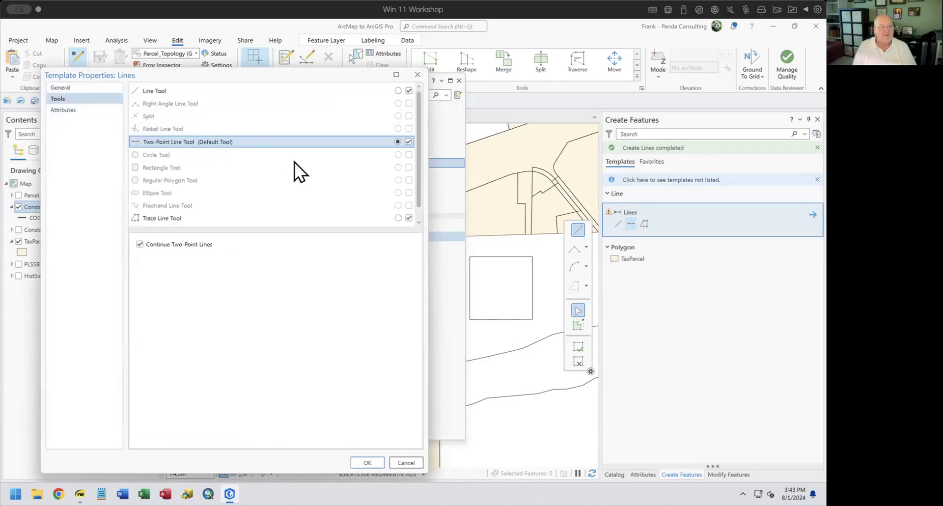
left_click(410, 206)
left_click(409, 192)
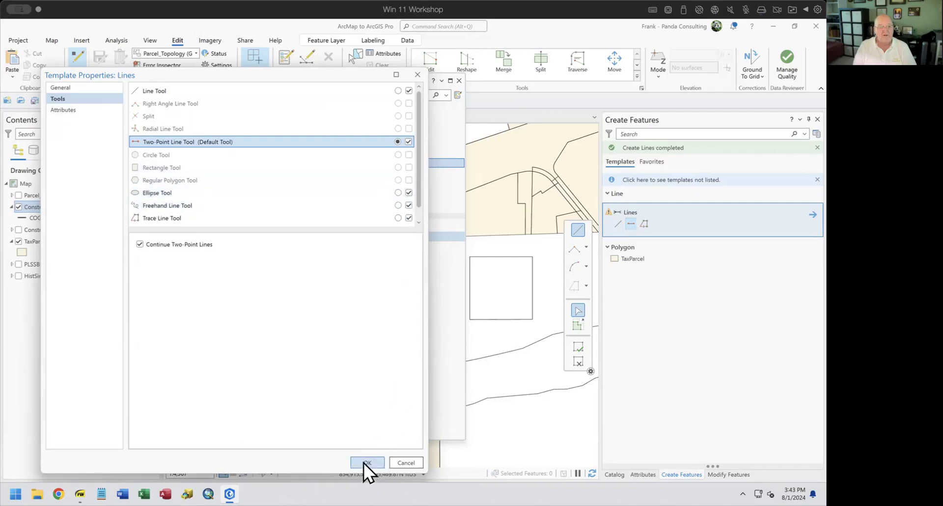
left_click(364, 463)
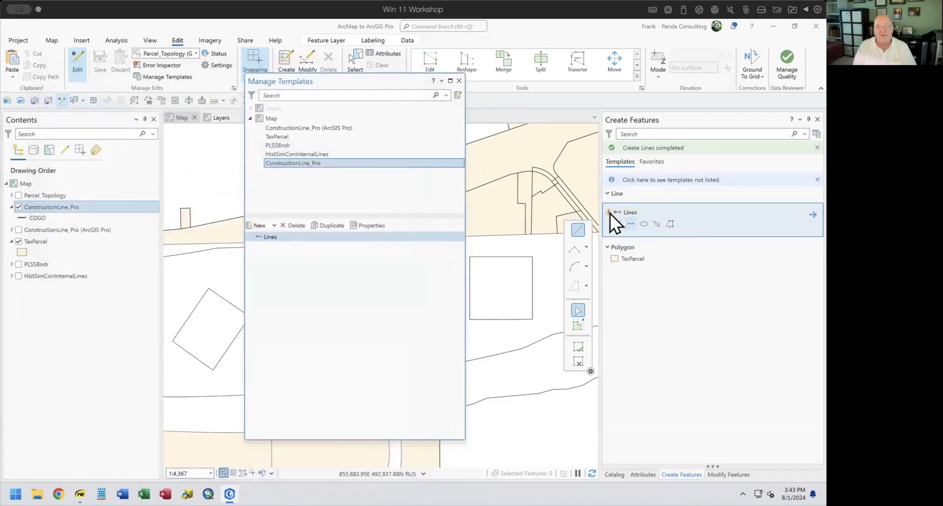
mouse_move(609, 214)
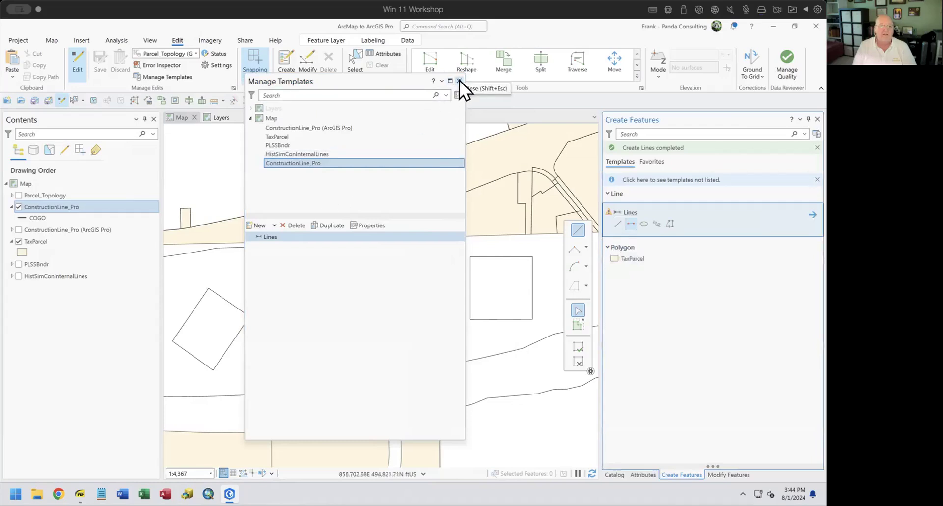
- Make the Line Tool the default tool of the ConstructionLine_Pro layer's Lines template and apply the change
left_click(284, 238)
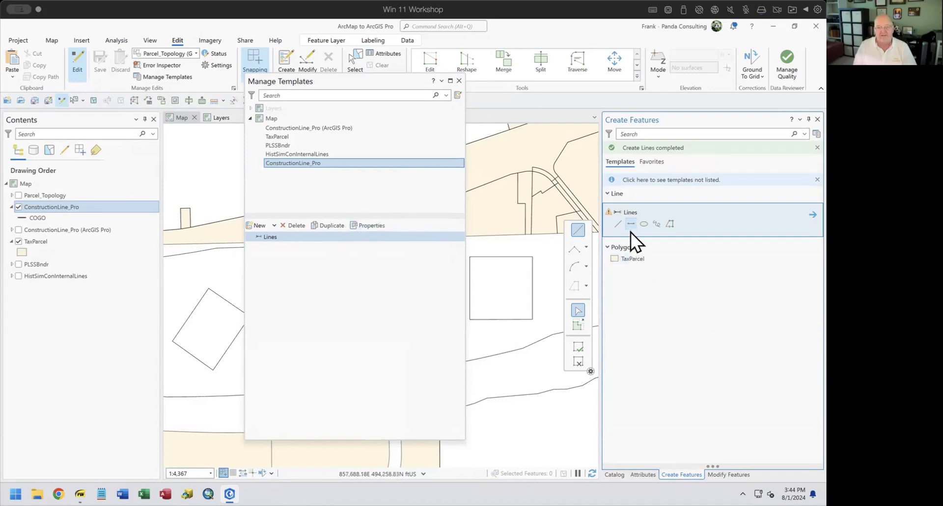
left_click(372, 225)
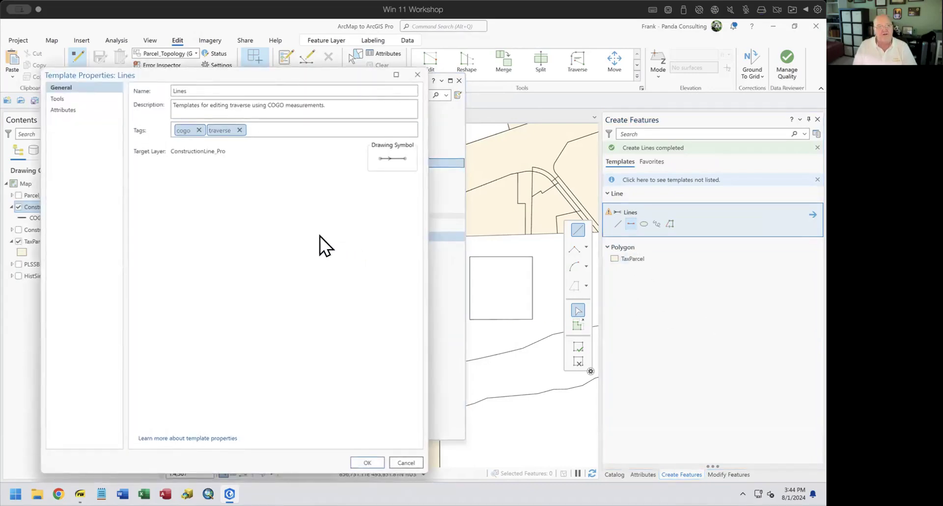
left_click(54, 101)
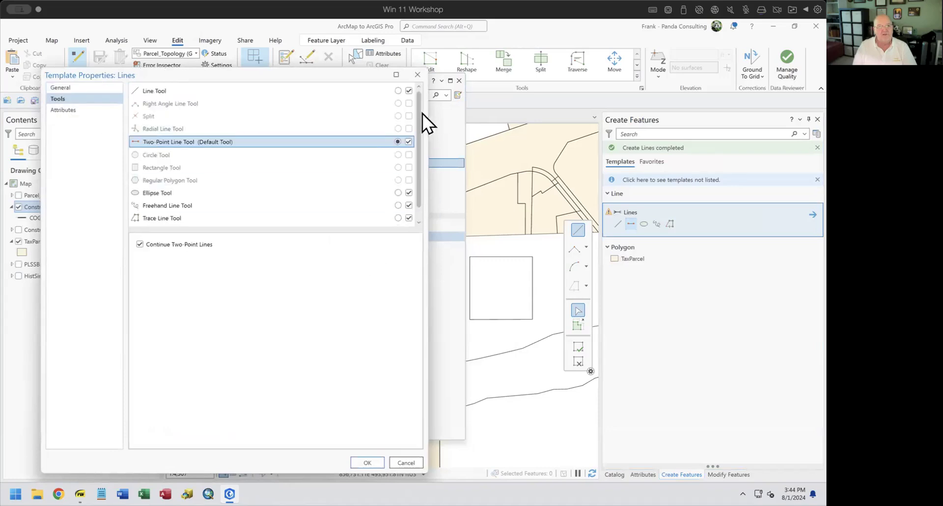
left_click(398, 90)
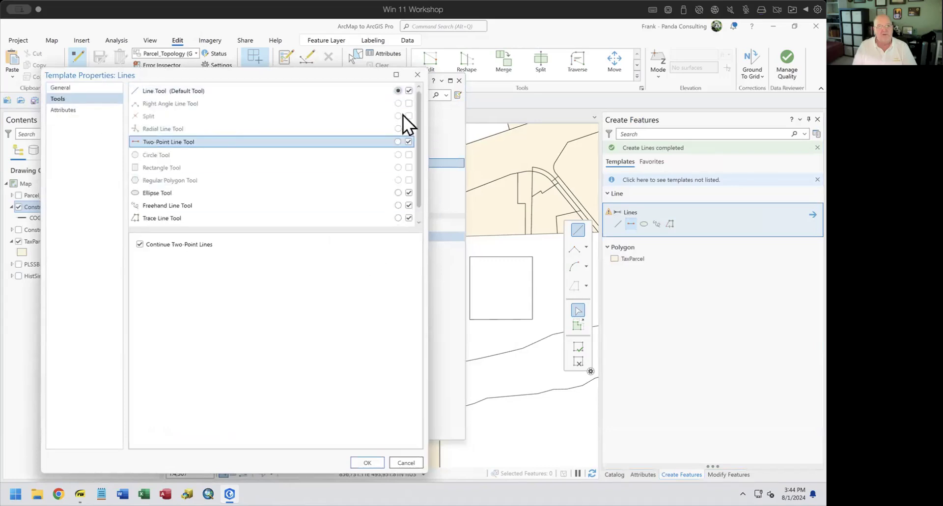
left_click(362, 461)
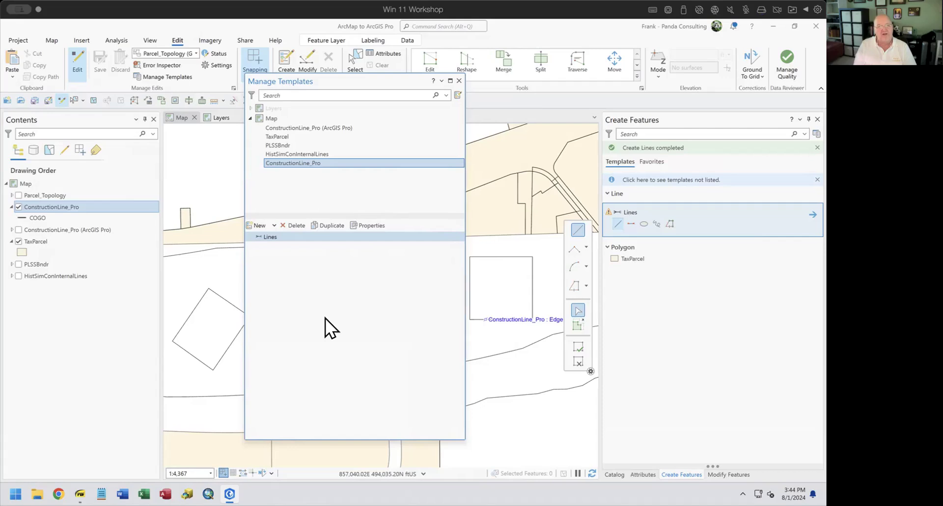
- Disable the Ellipse Tool, enable the Stream Line Tool and make the Two-Point Line Tool the default for the Lines template, applying the changes
left_click(365, 226)
left_click(57, 101)
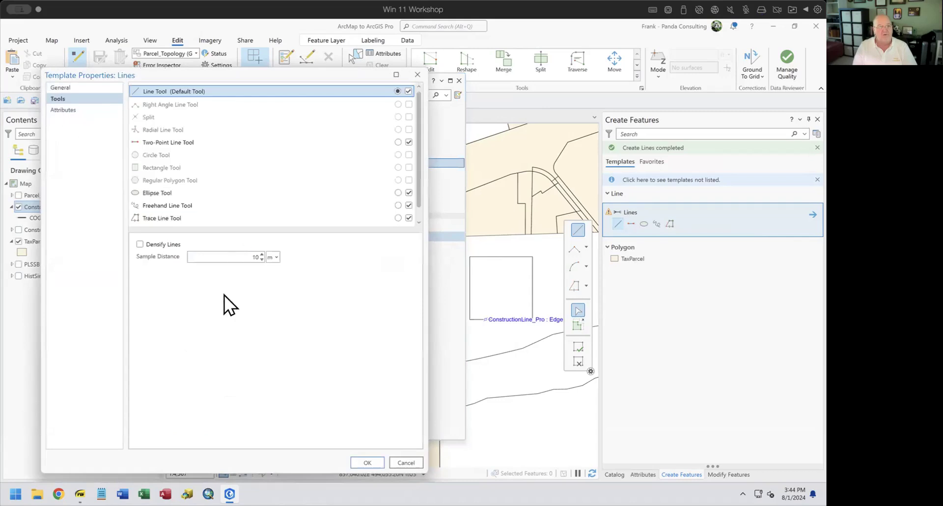
left_click(410, 193)
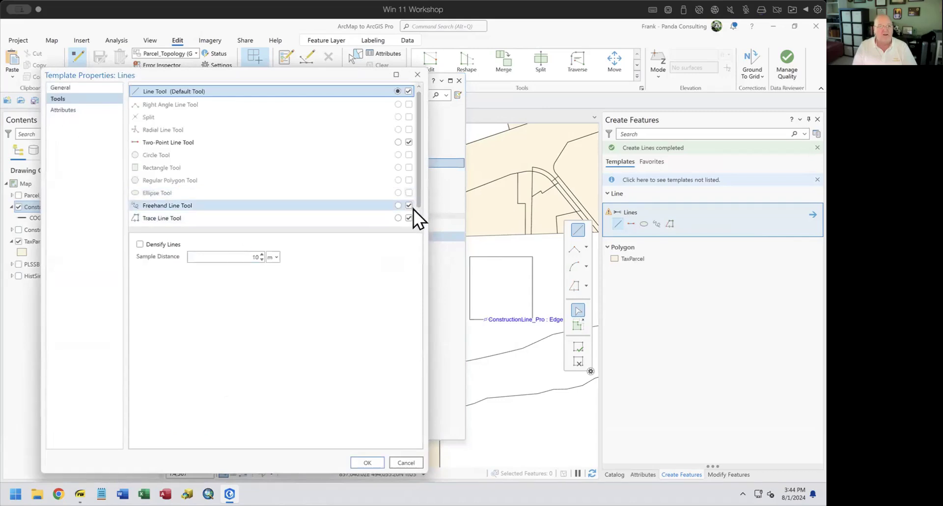
left_click(283, 222)
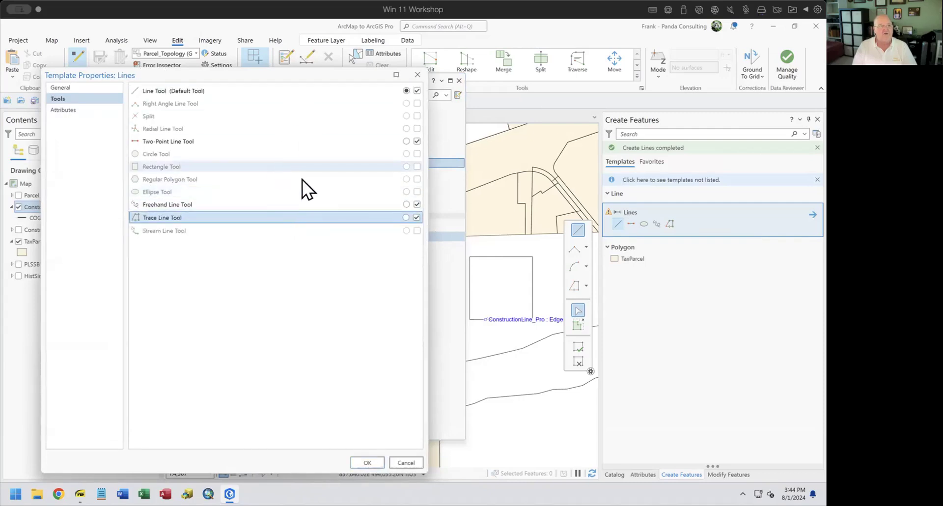
left_click(407, 141)
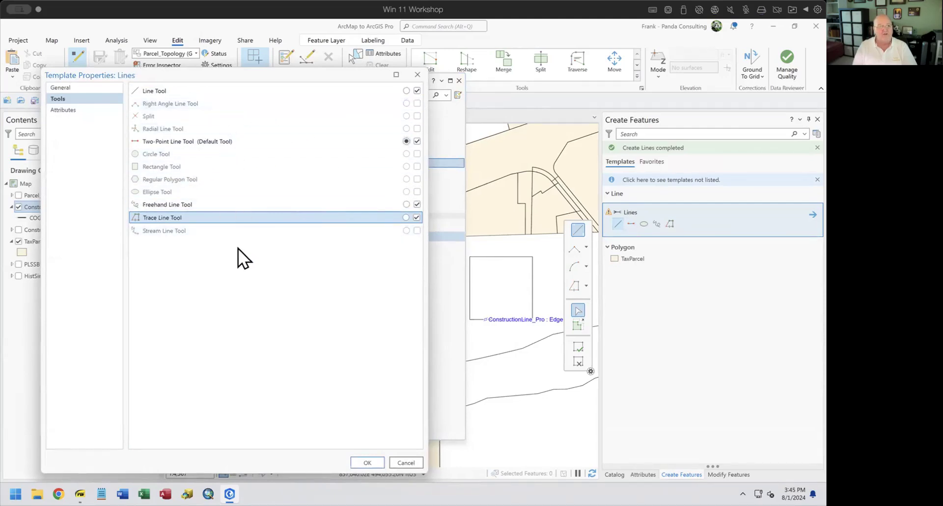
left_click(418, 231)
left_click(366, 463)
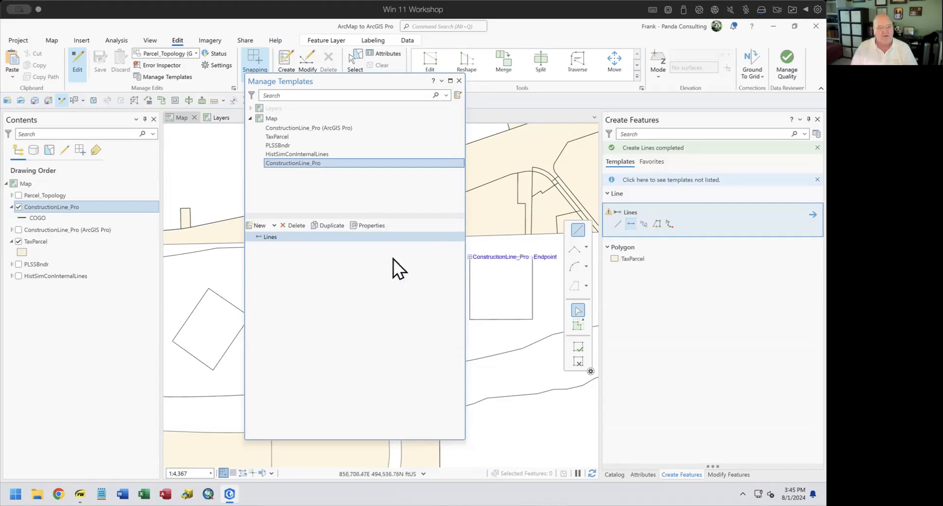
- Make the ConstructionLine_Pro Lines template prompt for the LINETYPE attribute value, apply the change and close template management
left_click(370, 226)
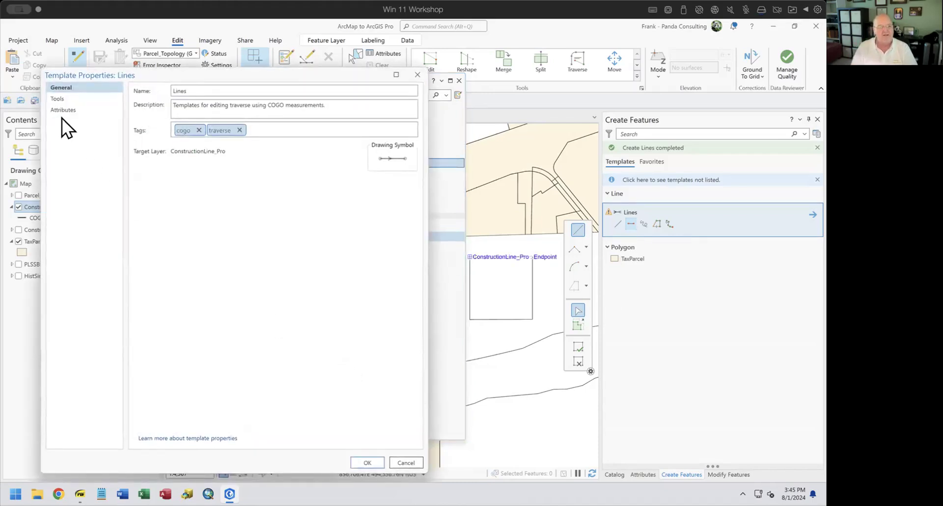
left_click(62, 110)
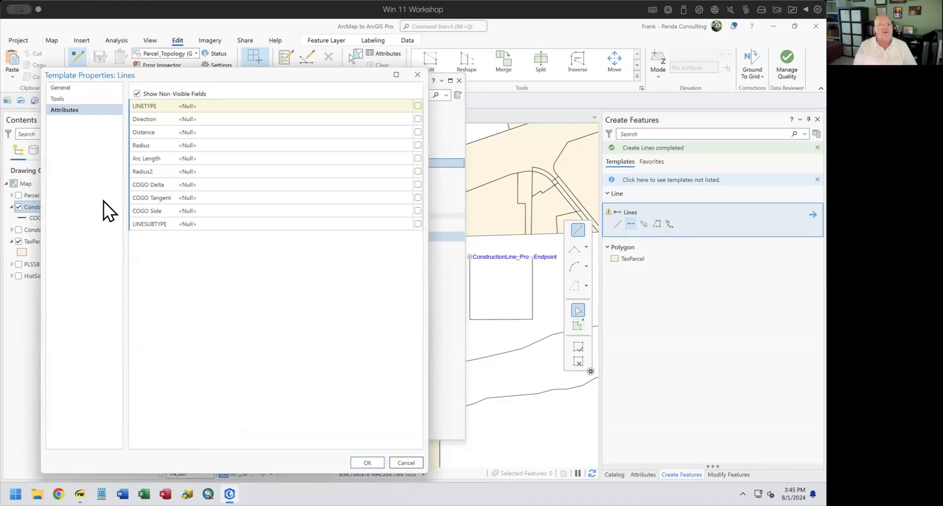
left_click(418, 106)
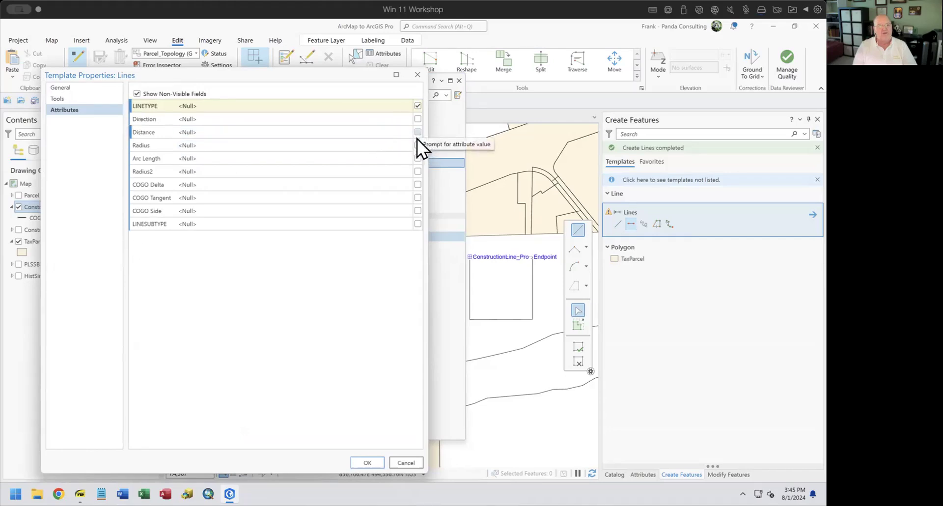
left_click(366, 463)
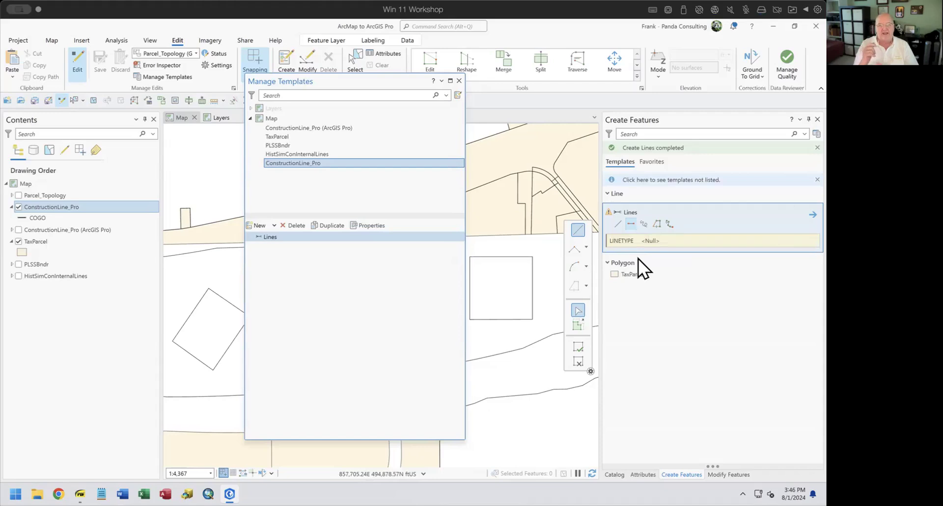
left_click(460, 81)
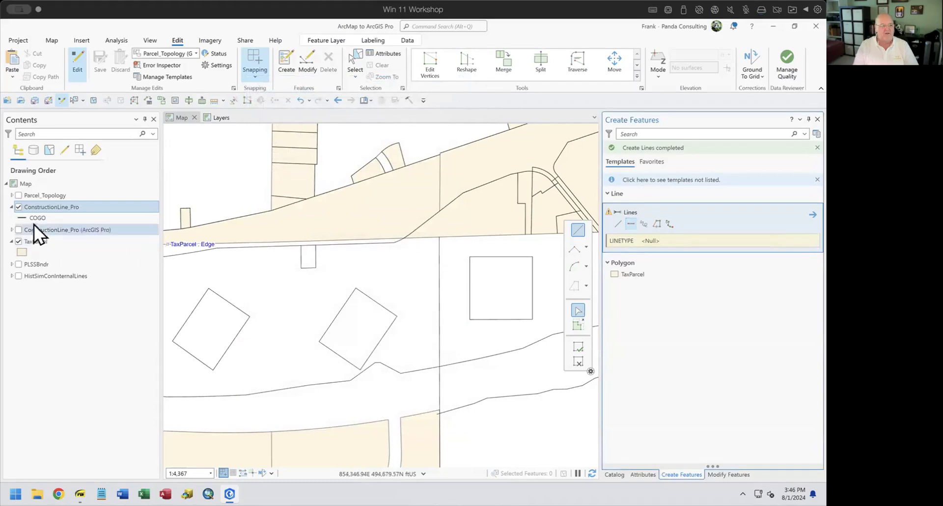
- Adjust the scale range of ConstructionLine_Pro's COGO symbol class so its direction arrows draw at the current map scale
left_click(20, 218)
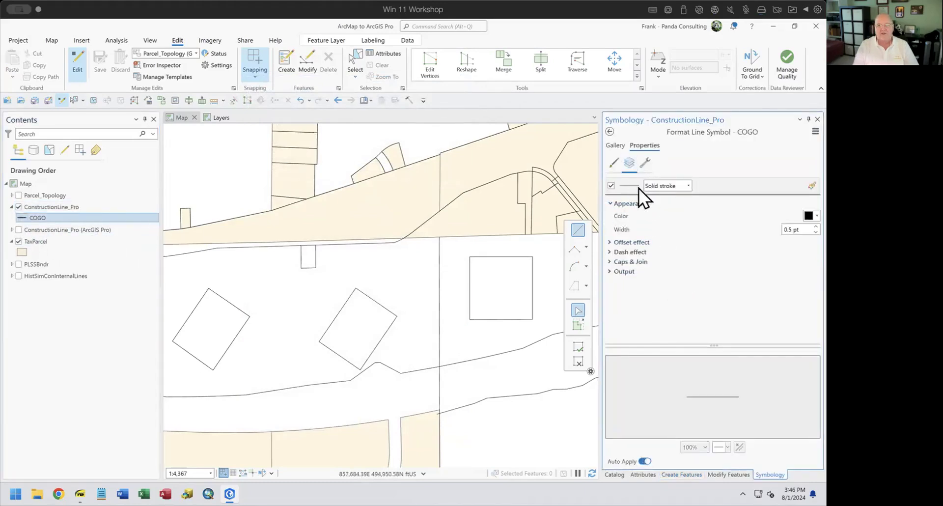
left_click(609, 131)
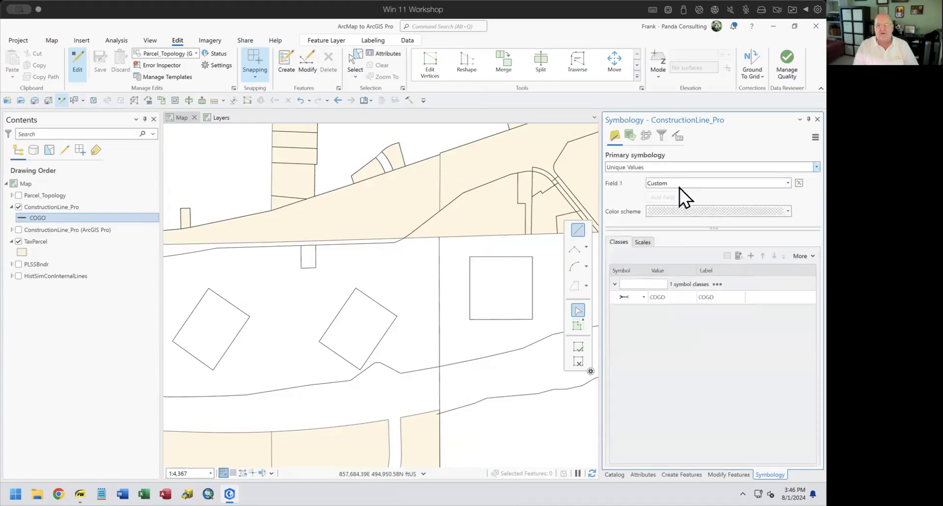
left_click(648, 241)
left_click(614, 241)
left_click(642, 241)
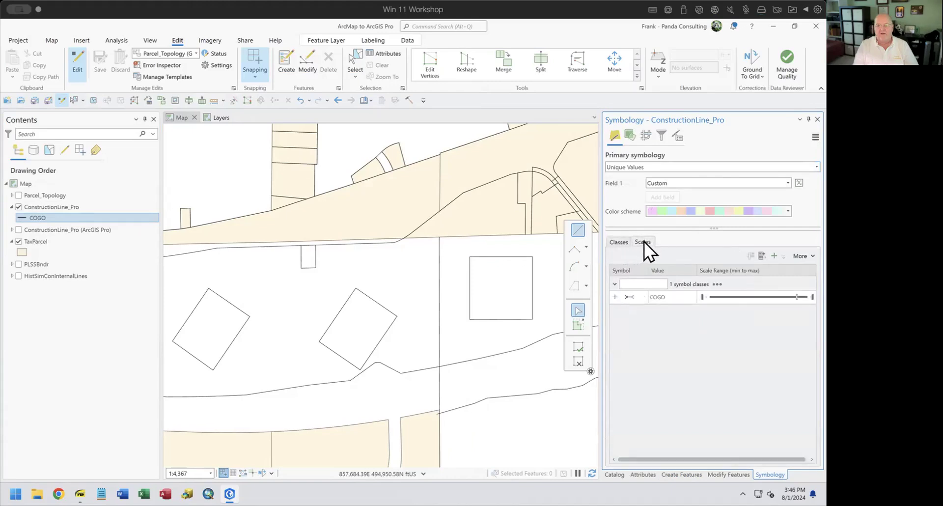
left_click_drag(798, 299, 760, 302)
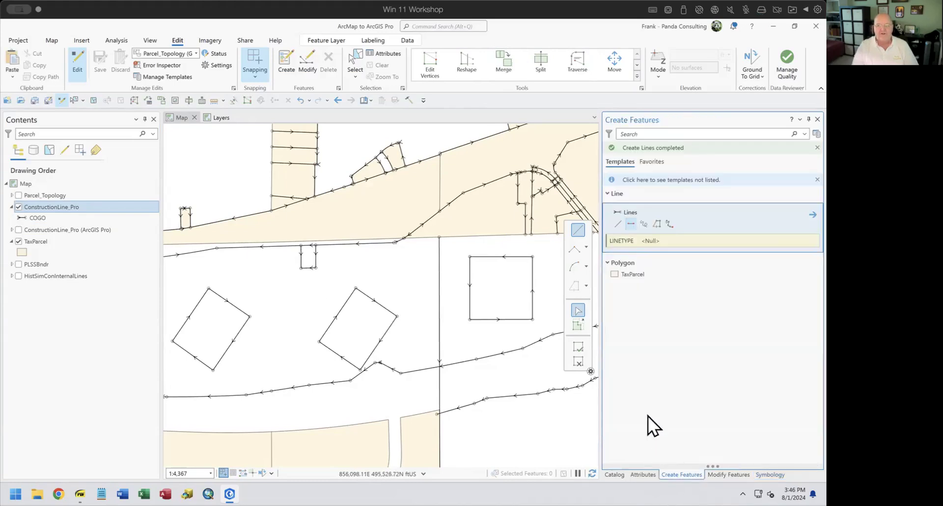
- Set the Lines template's LINETYPE to Easement and draw a two-point line between the two tilted squares on the map
left_click(666, 235)
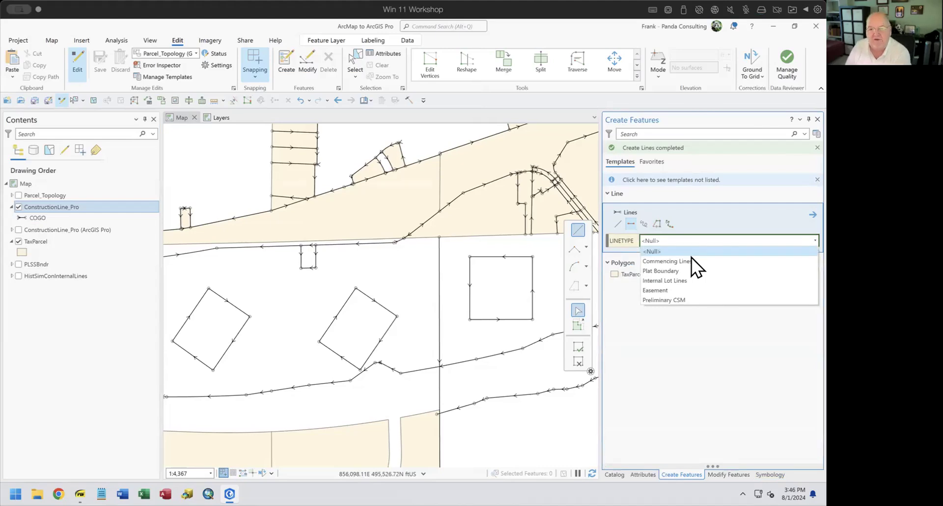
left_click(677, 291)
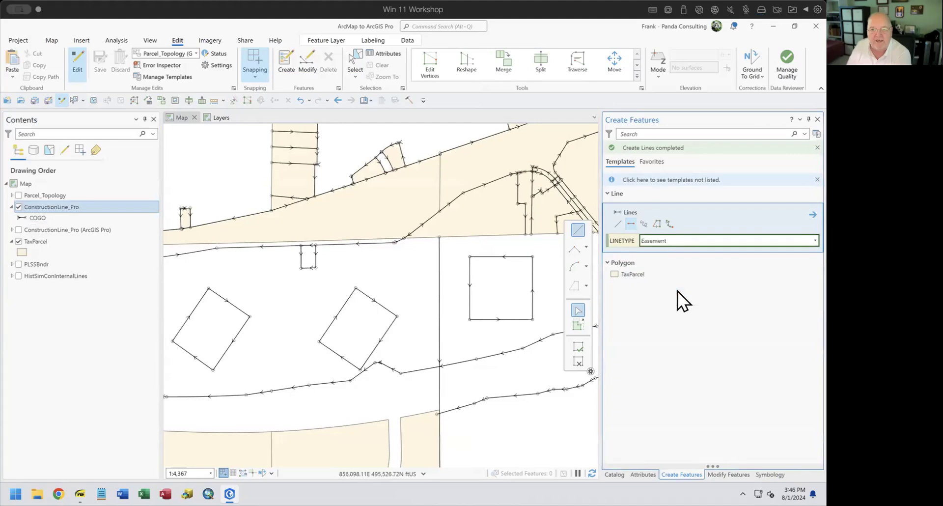
left_click(271, 329)
key("F2")
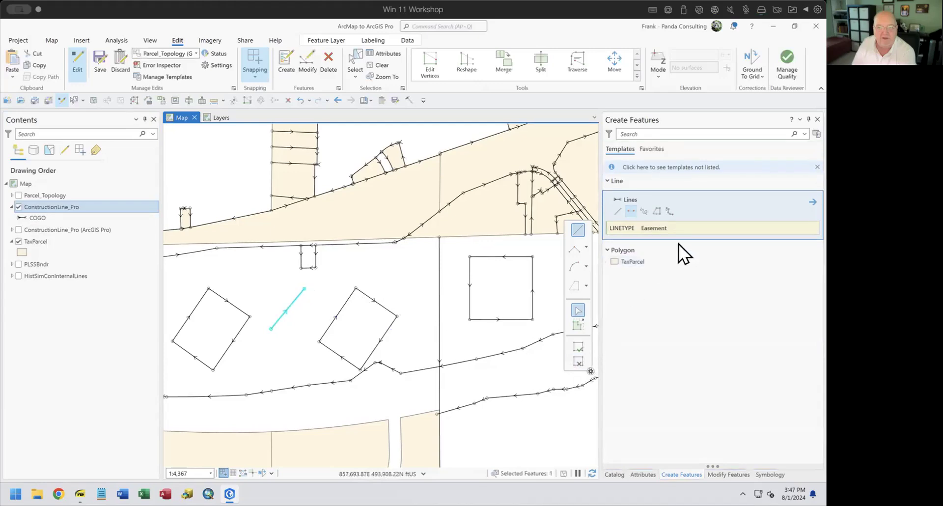
- Set the Lines template's LINETYPE to Plat Boundary and draw a two-point line roughly parallel to the Easement line
left_click(679, 228)
left_click(679, 226)
left_click(680, 259)
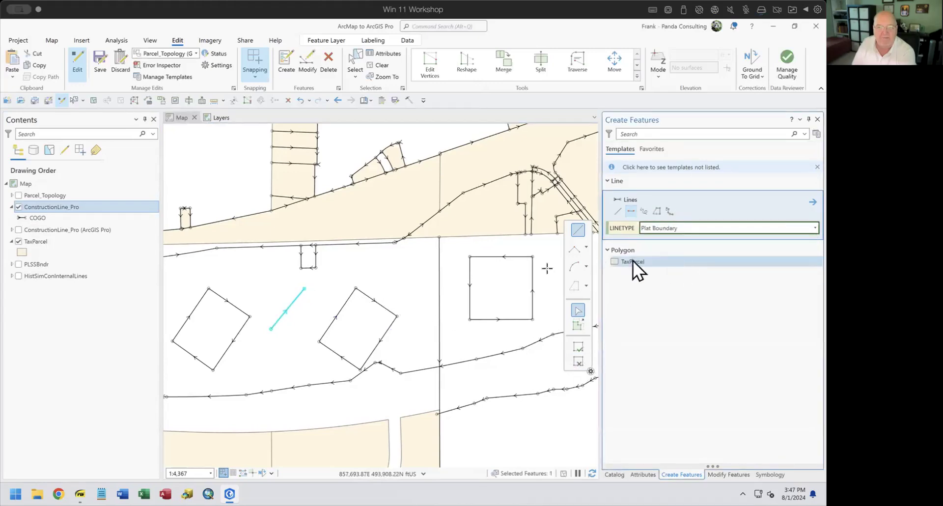
left_click(339, 281)
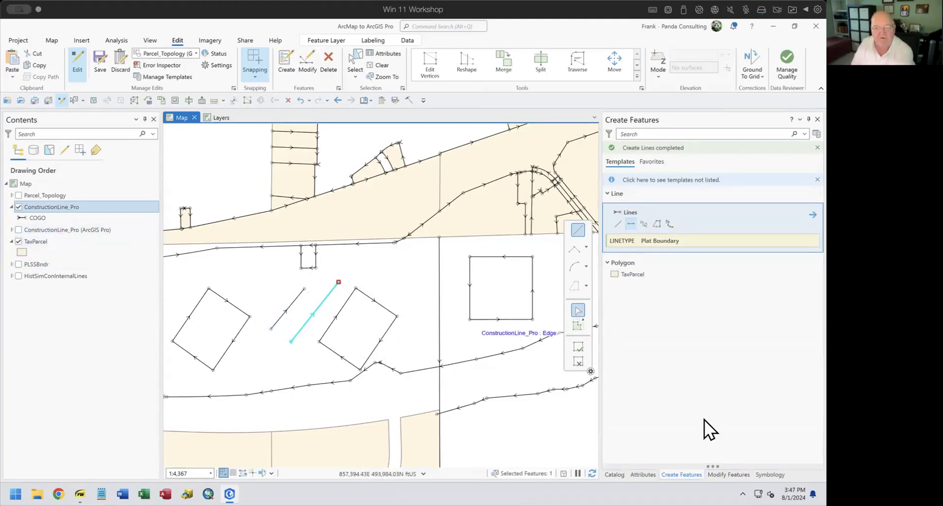
- Check the LINETYPE attribute of each of the two new lines between the tilted squares
left_click(643, 474)
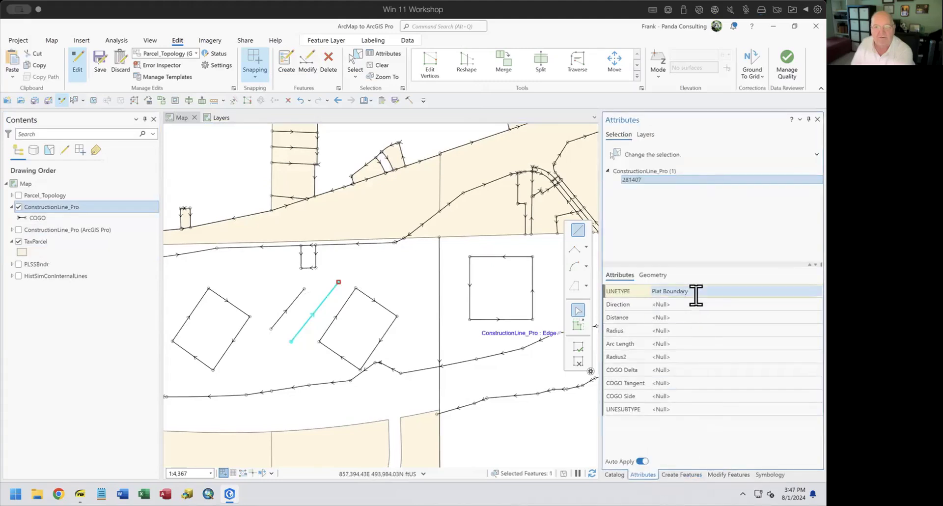
left_click(358, 64)
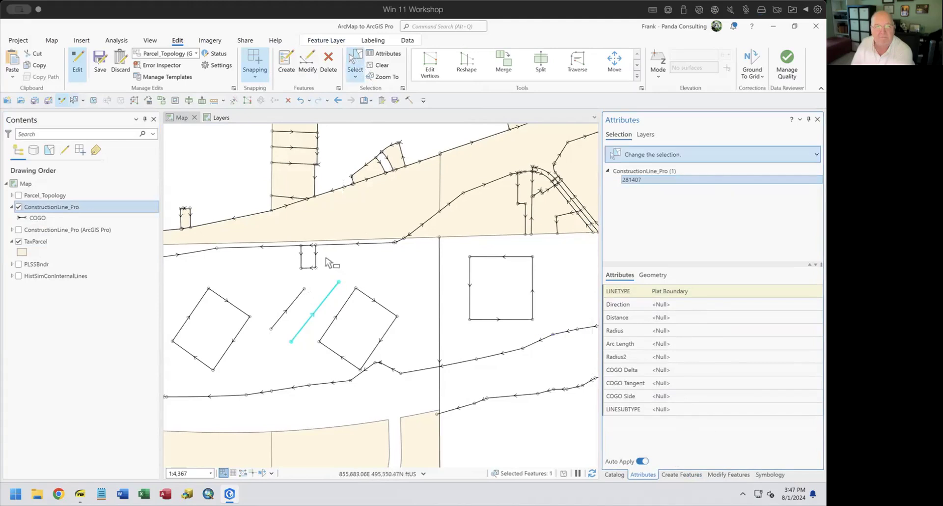
left_click(288, 308)
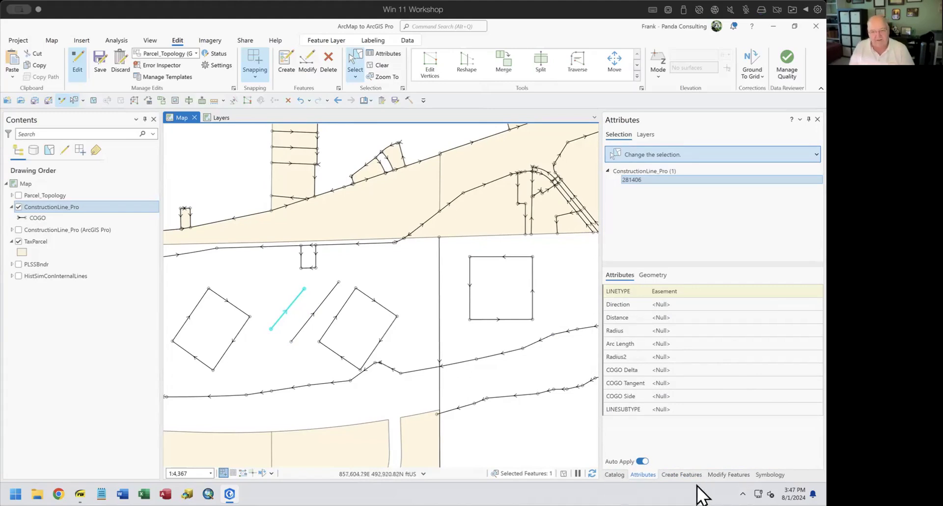
- Review the options for creating a new feature template for the ConstructionLine_Pro layer, leaving template management without adding one
left_click(681, 474)
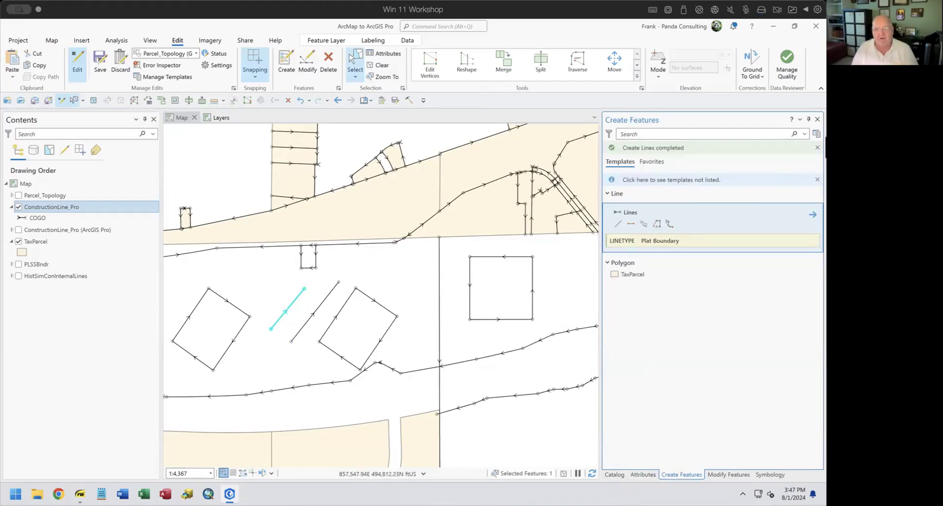
left_click(815, 134)
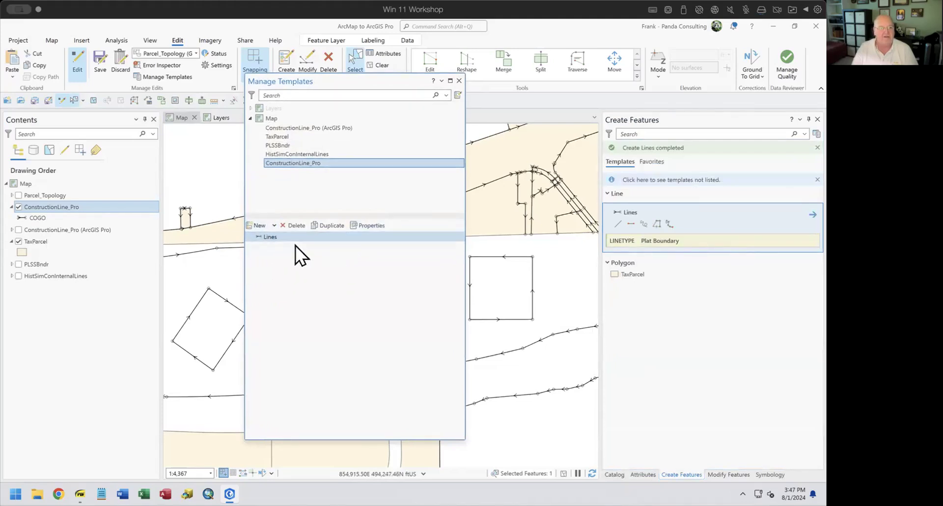
left_click(274, 225)
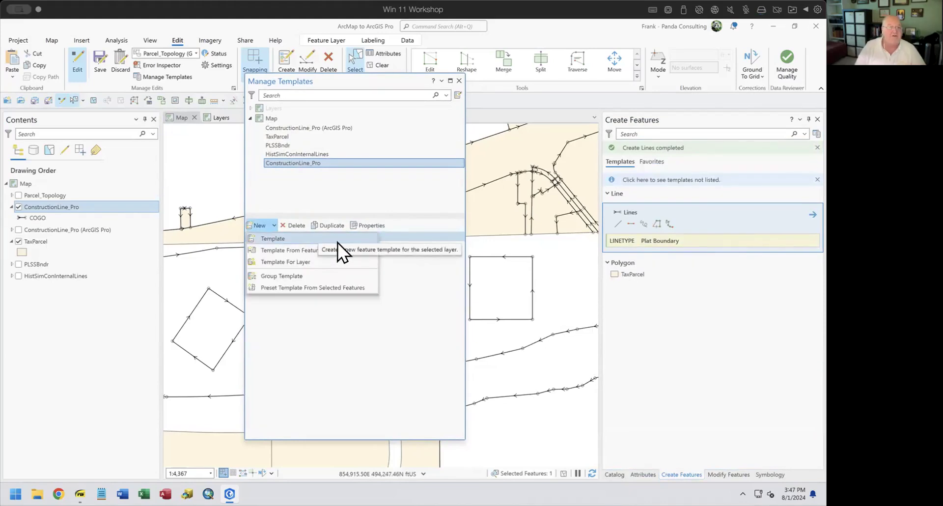
left_click(295, 340)
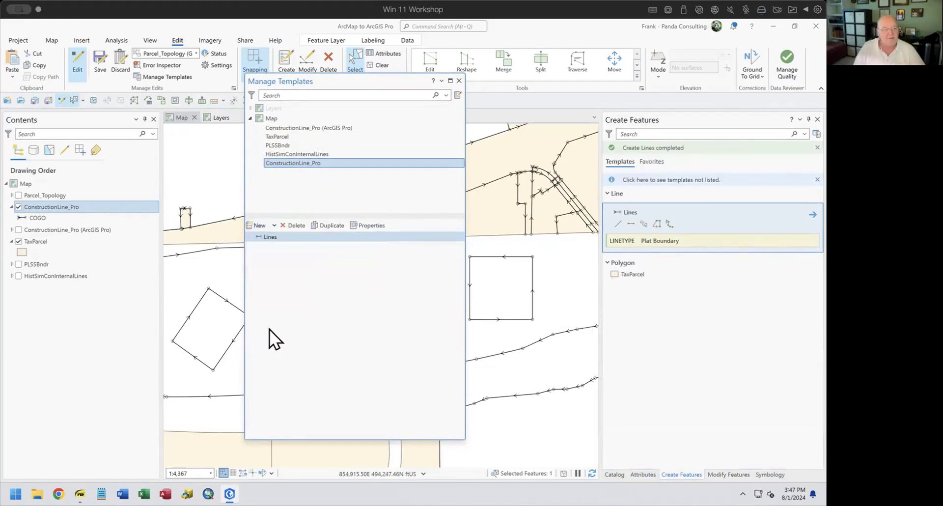
left_click(459, 81)
- Symbolize the ConstructionLine_Pro layer with unique values on the LINETYPE field and apply the first multicolor scheme in the list
left_click(51, 208)
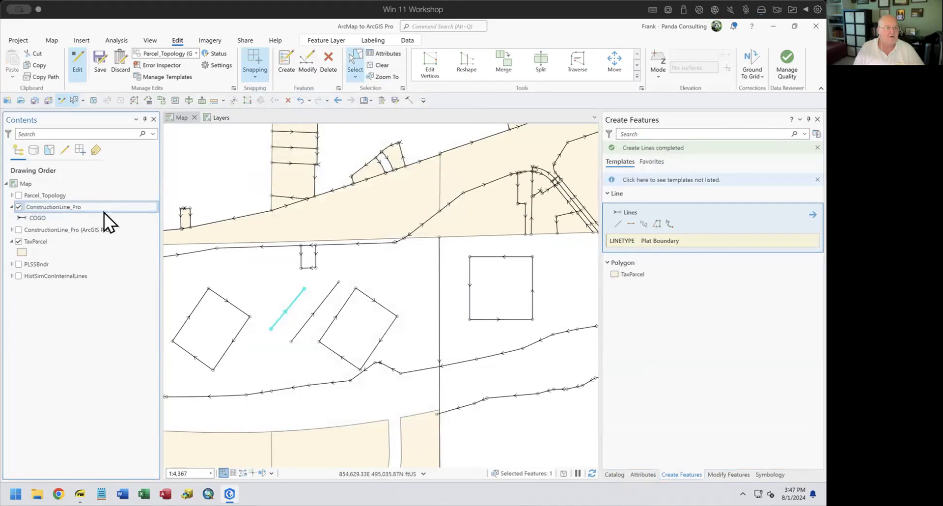
left_click(105, 217)
right_click(67, 207)
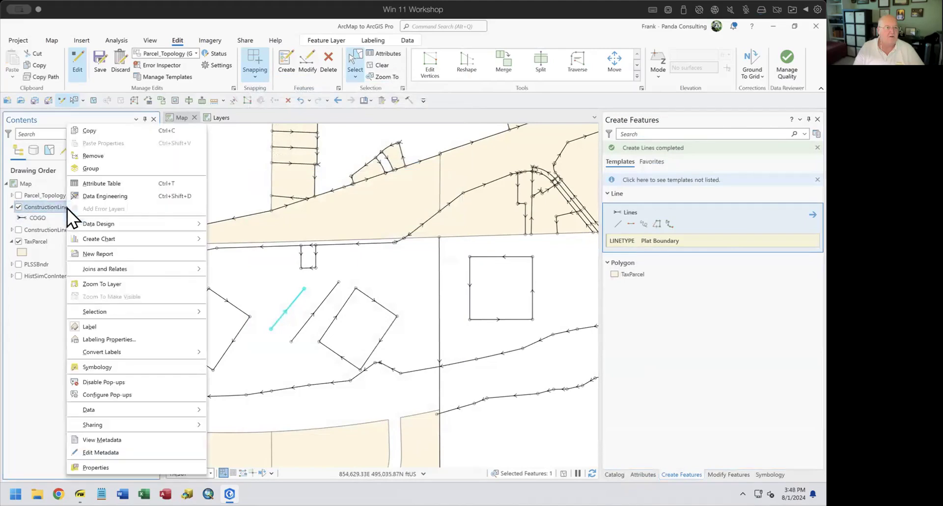
left_click(118, 368)
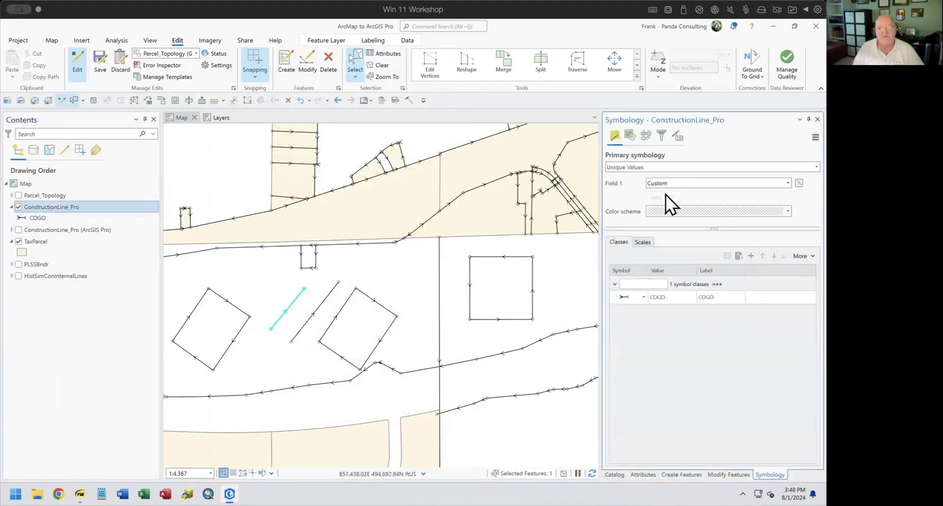
left_click(775, 183)
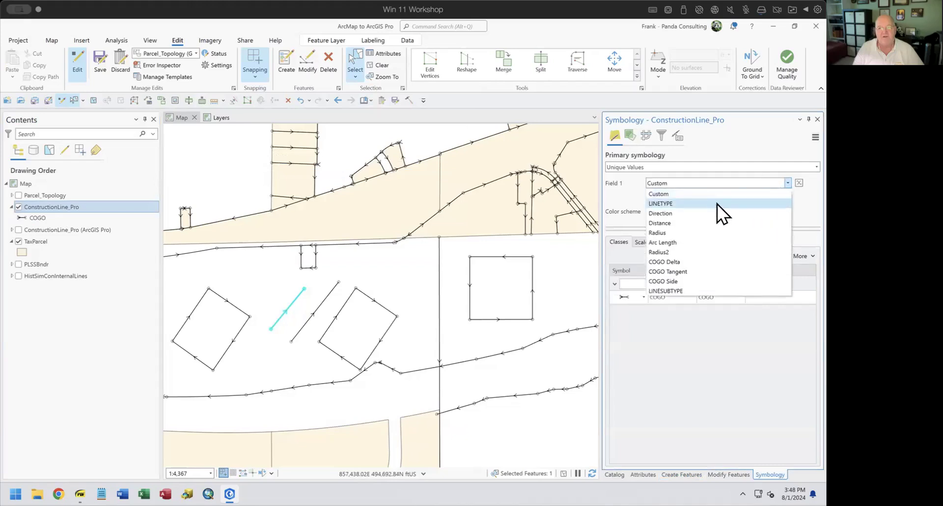
left_click(709, 206)
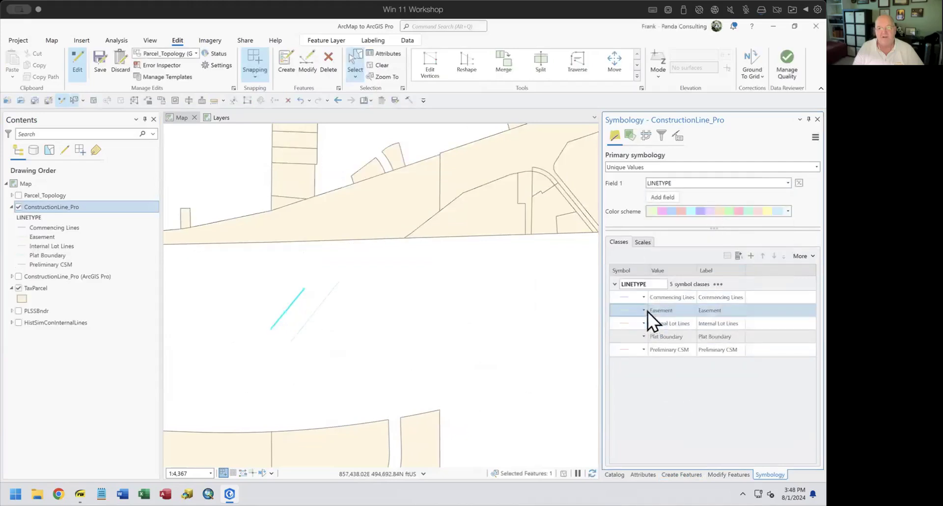
left_click(787, 211)
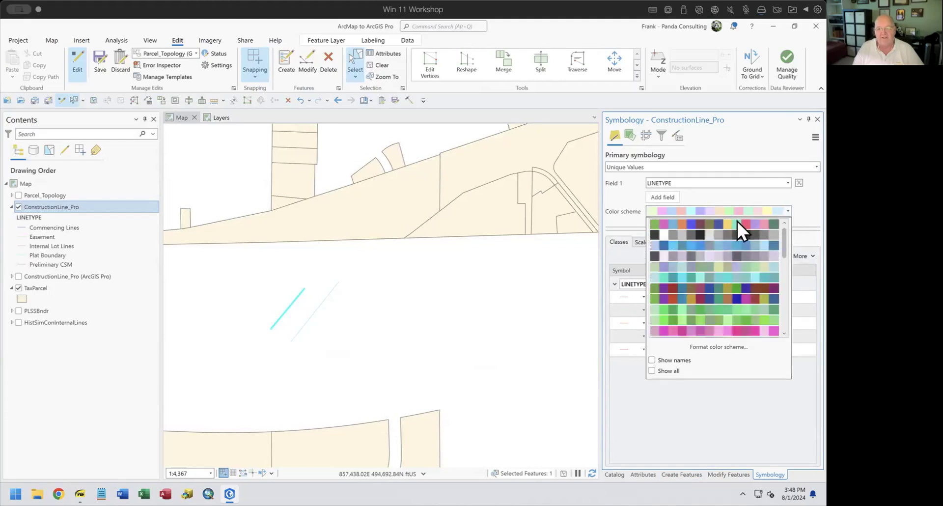
left_click(738, 222)
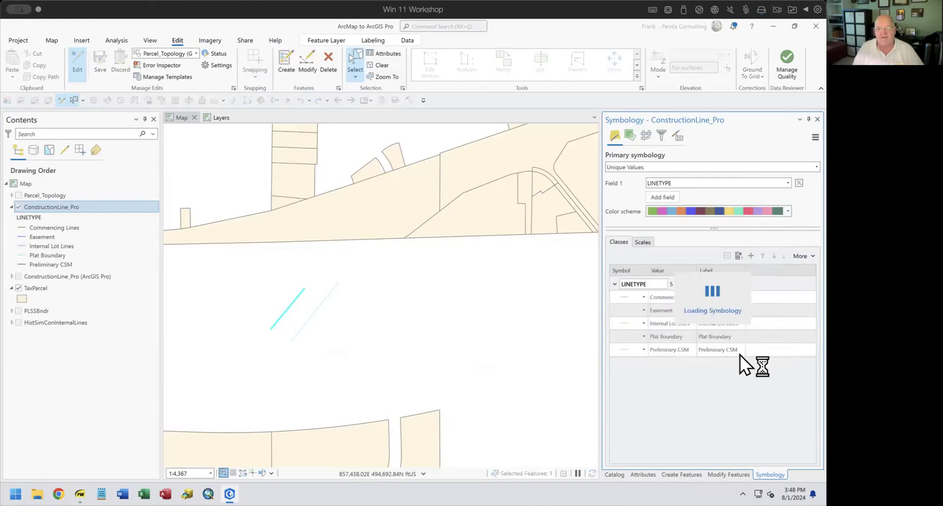
- Give the Easement class symbol a dashed stroke with a 5 5 dash template and a gray color
left_click(621, 310)
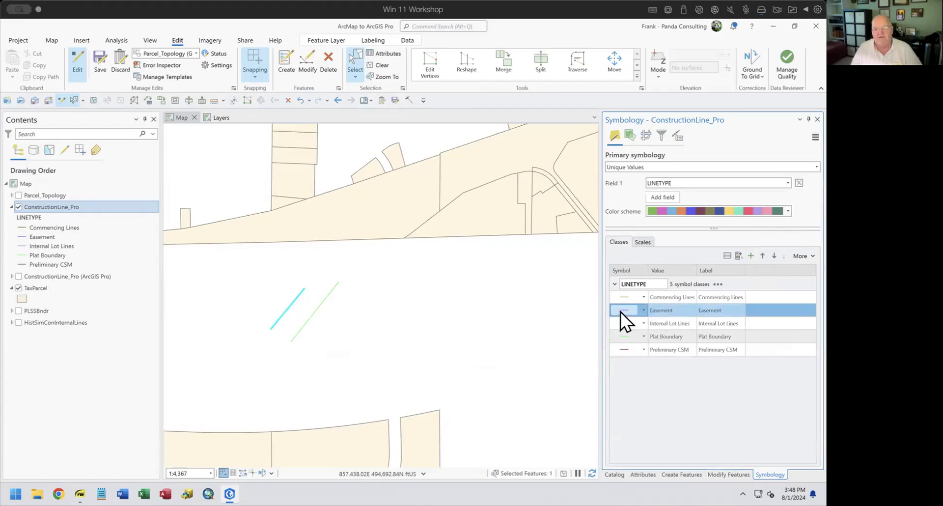
left_click(623, 310)
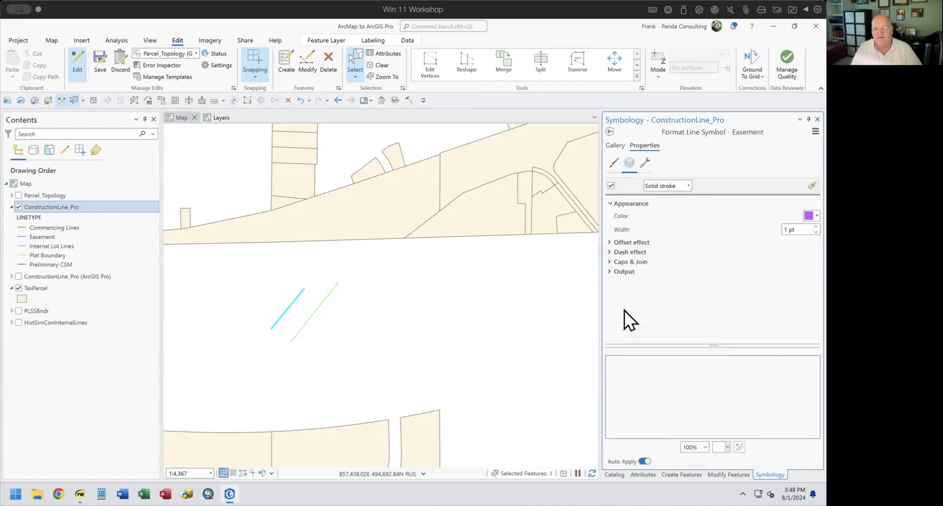
left_click(610, 251)
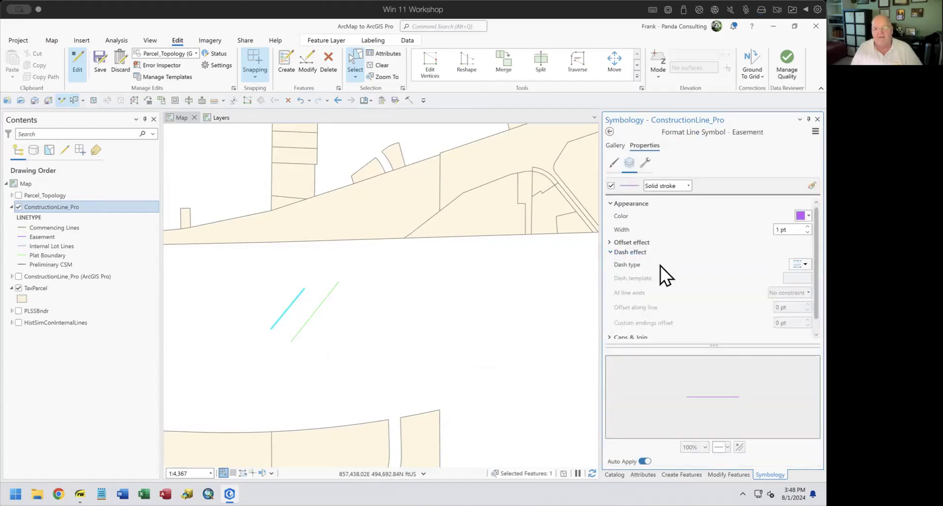
left_click(802, 264)
left_click(794, 288)
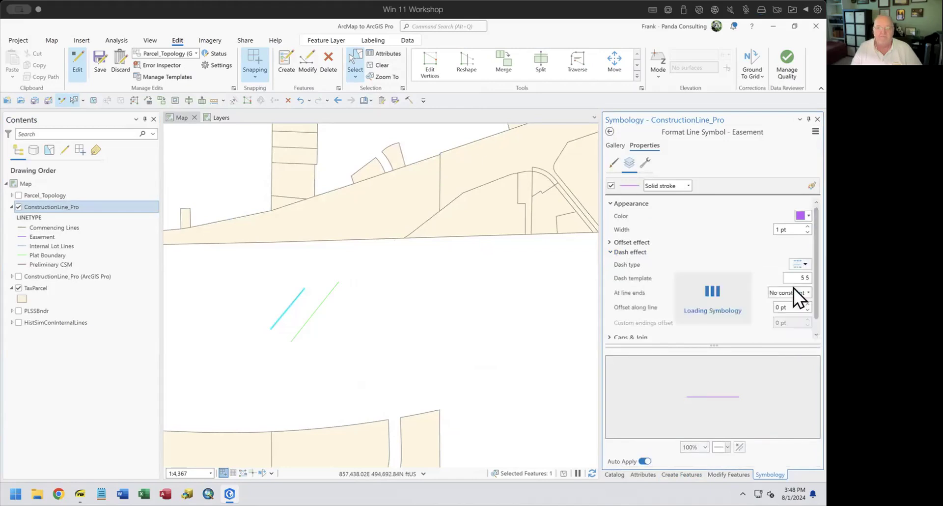
left_click(809, 215)
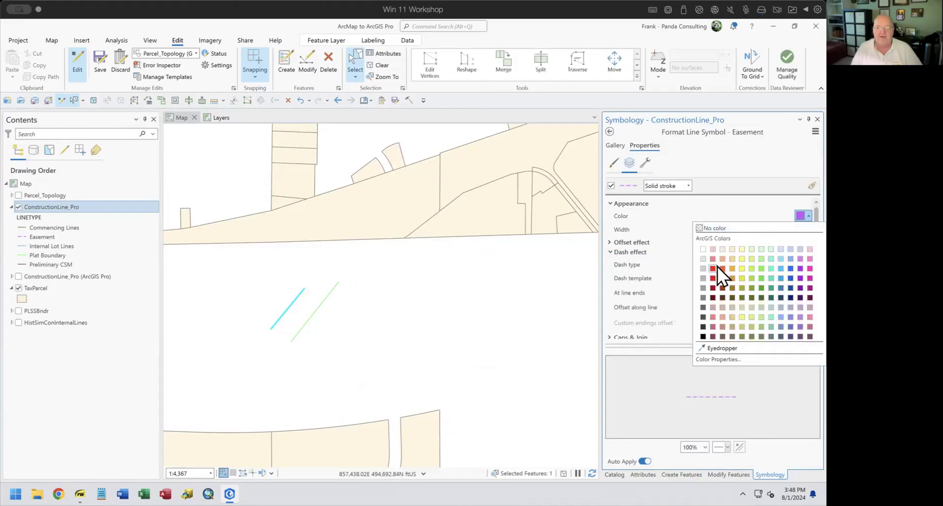
left_click(703, 278)
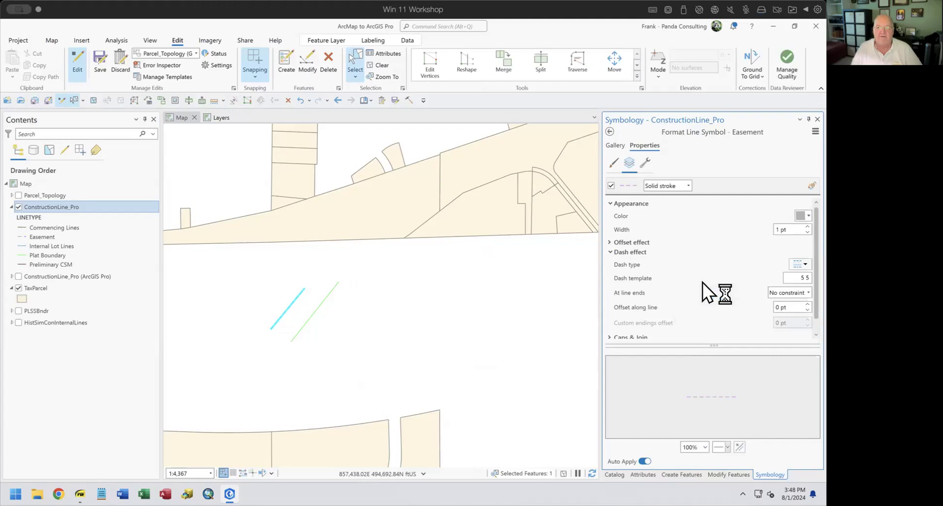
left_click(609, 131)
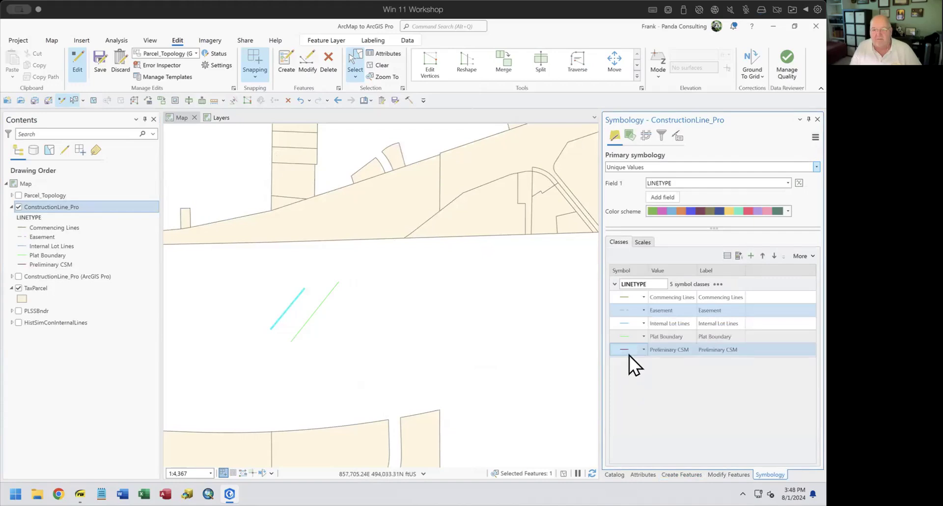
- Set the Plat Boundary class symbol to a width of 3 pt and an orange-red color
left_click(630, 338)
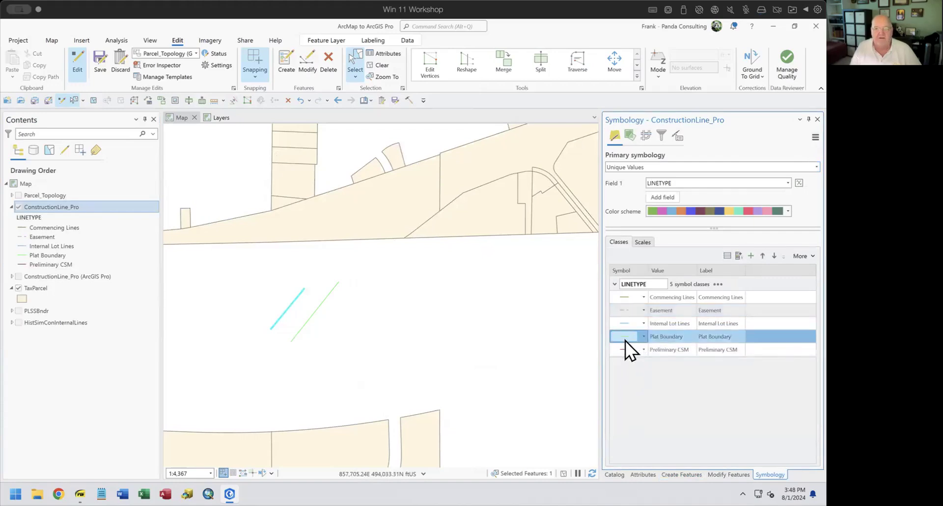
left_click(625, 338)
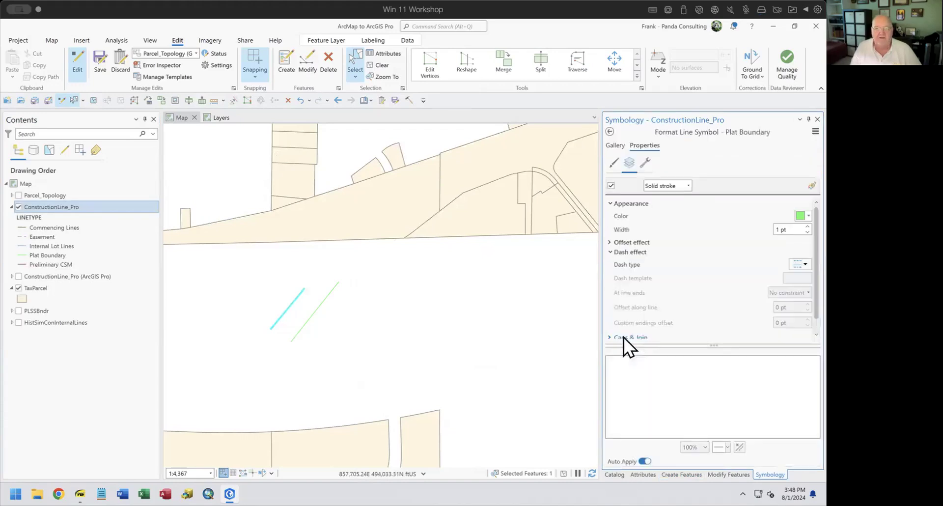
double_click(807, 224)
left_click(809, 214)
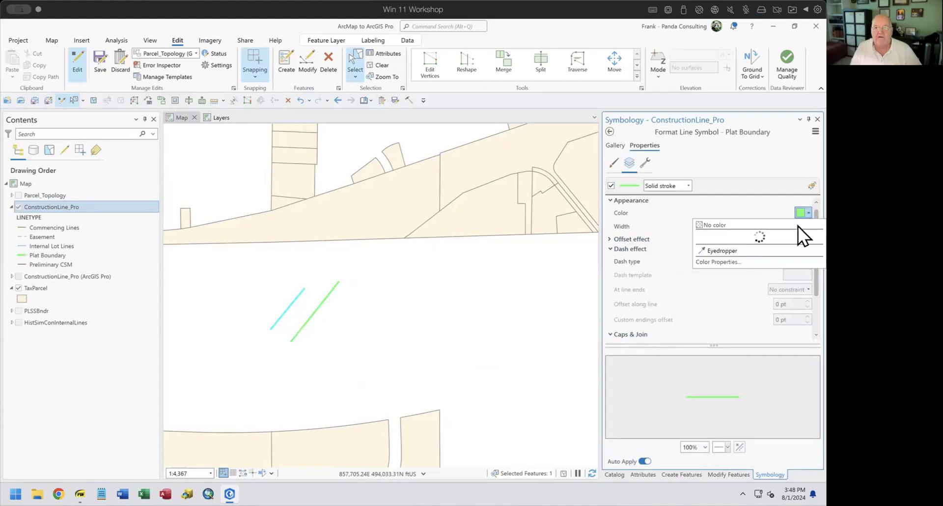
left_click(724, 264)
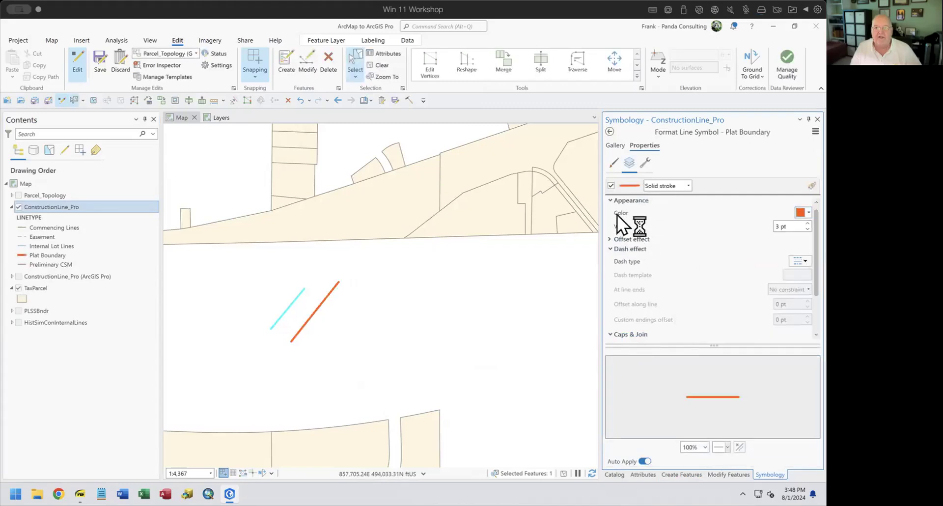
left_click(609, 132)
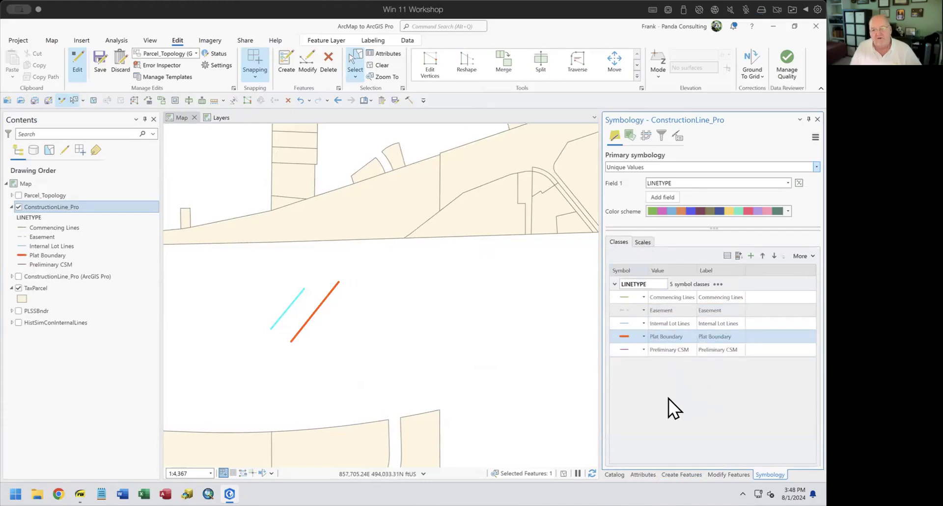
- Change the Internal Lot Lines class symbol to a muted tan color and clear the selected line on the map
left_click(624, 323)
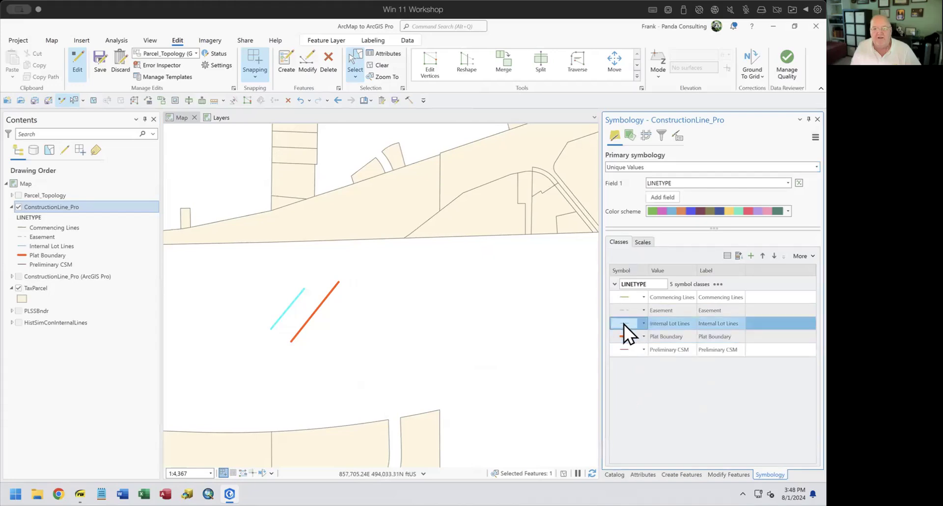
left_click(624, 324)
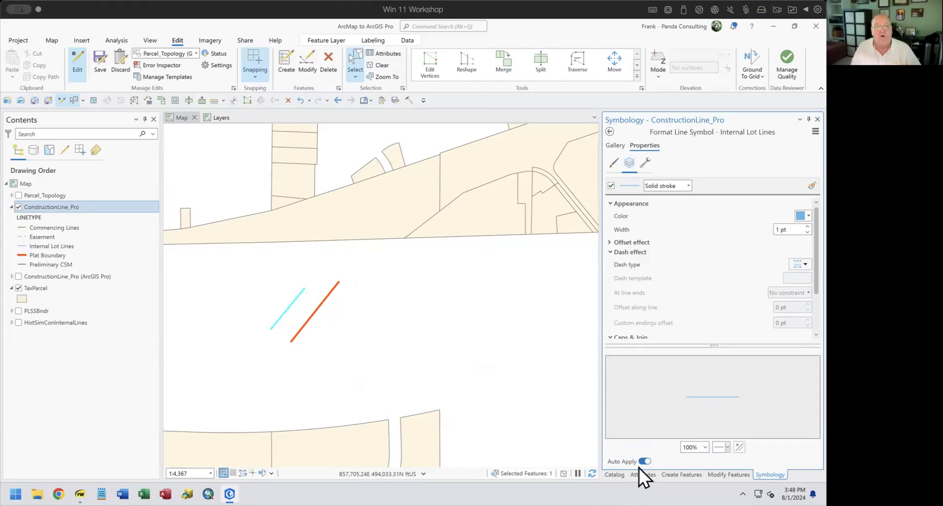
left_click(806, 216)
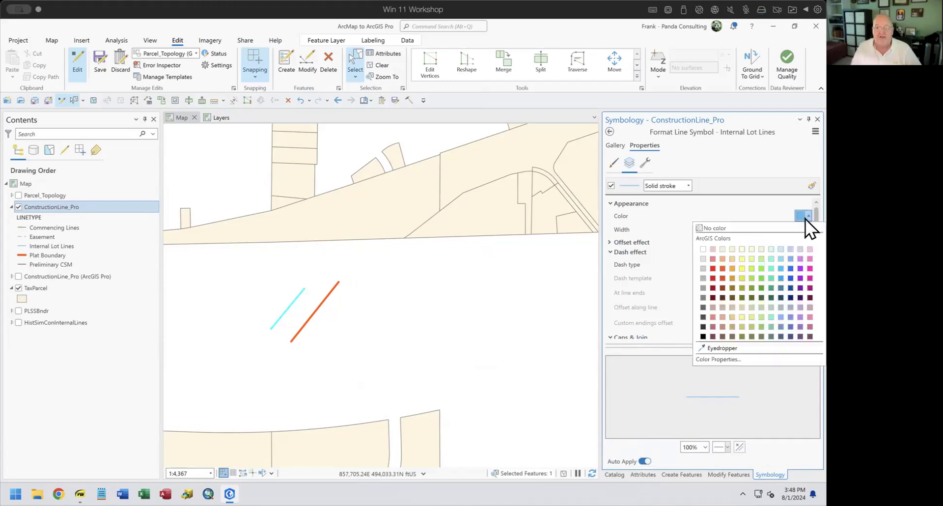
left_click(734, 307)
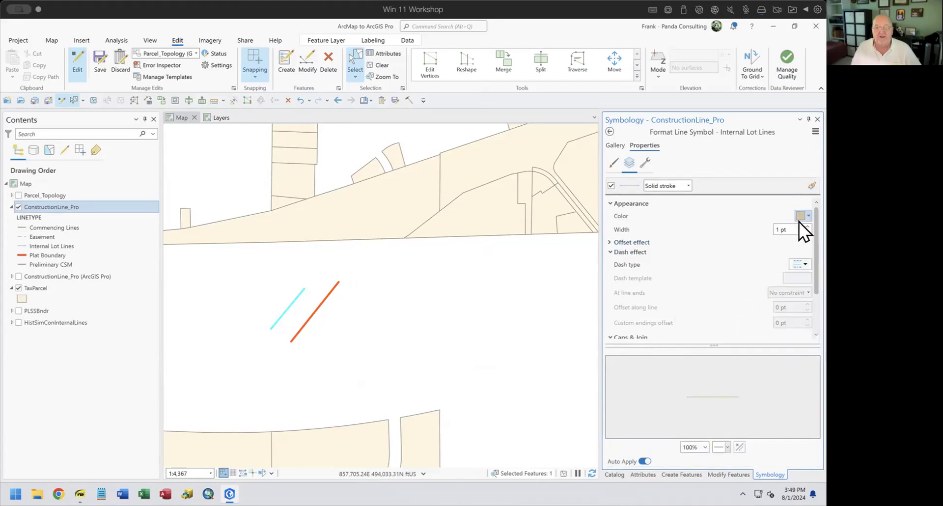
left_click(610, 132)
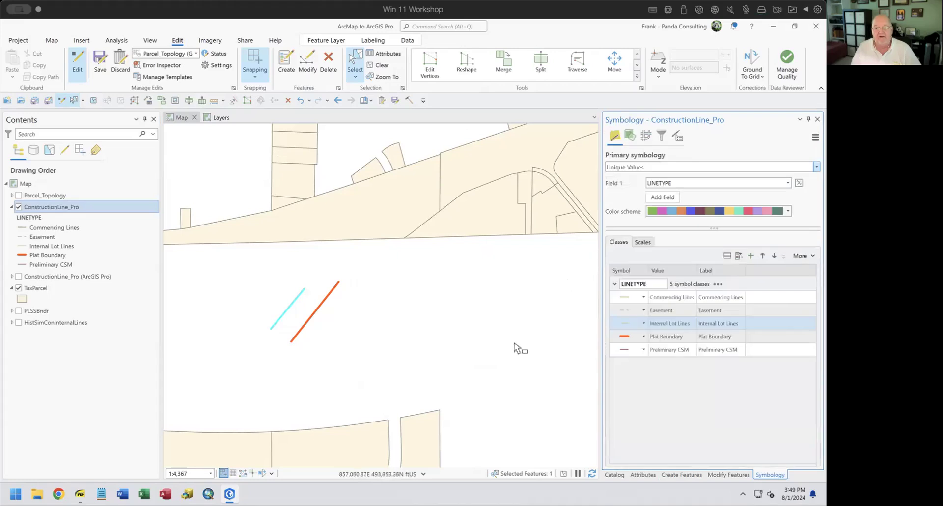
left_click(253, 264)
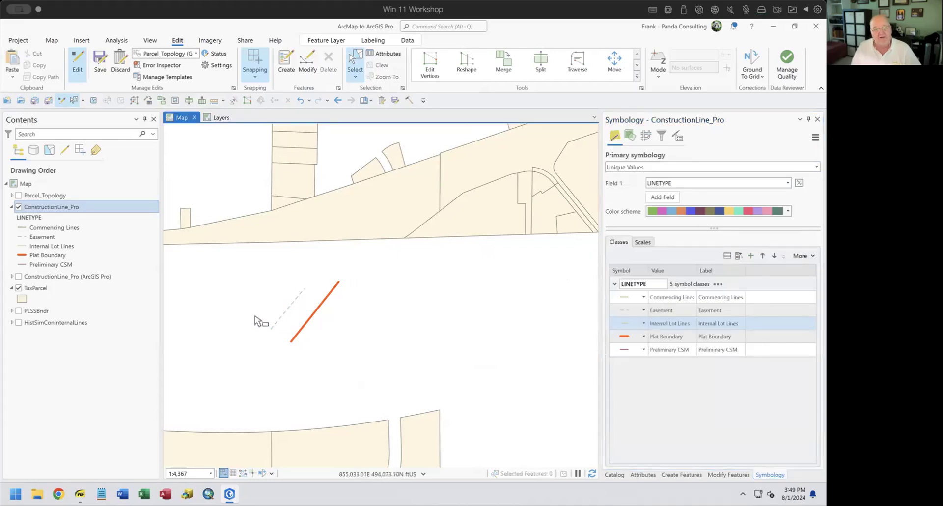
- Generate feature templates for the ConstructionLine_Pro layer from its symbol classes with the Template For Layer option
left_click(675, 473)
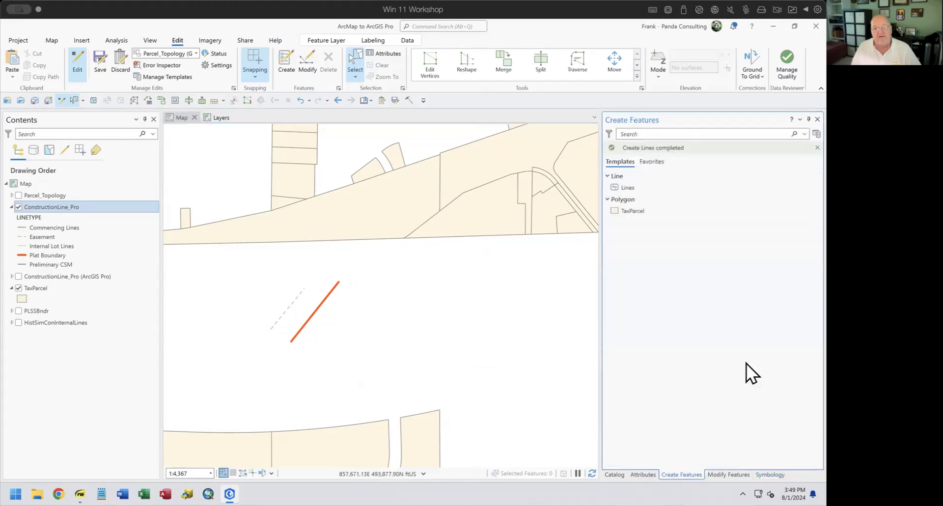
left_click(817, 134)
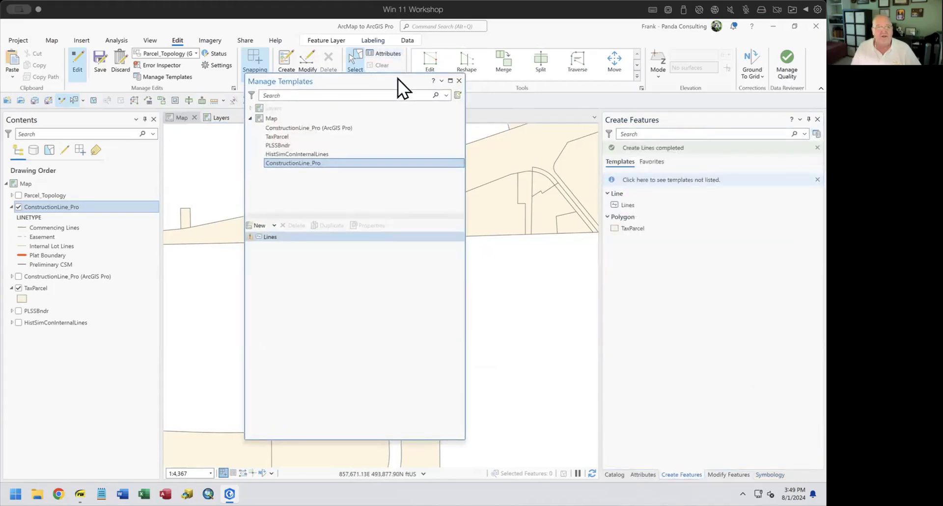
left_click_drag(398, 78, 432, 84)
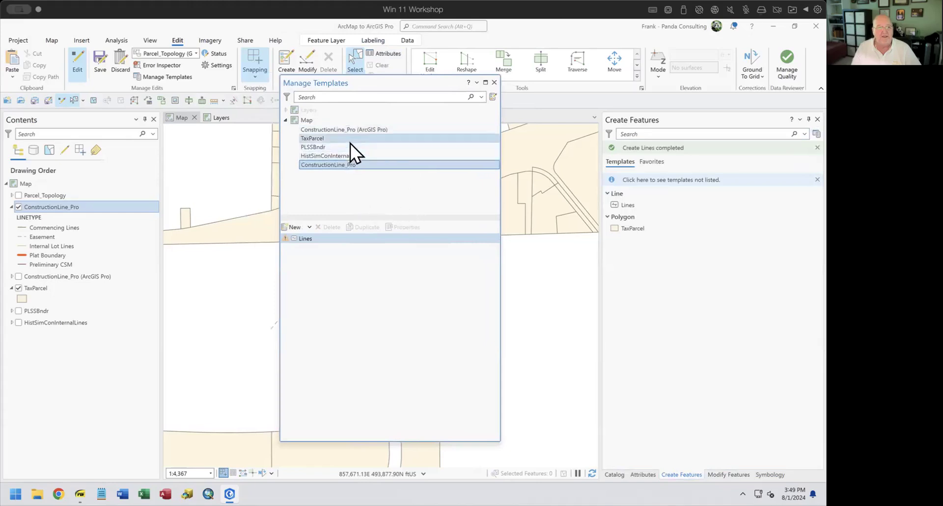
left_click(310, 228)
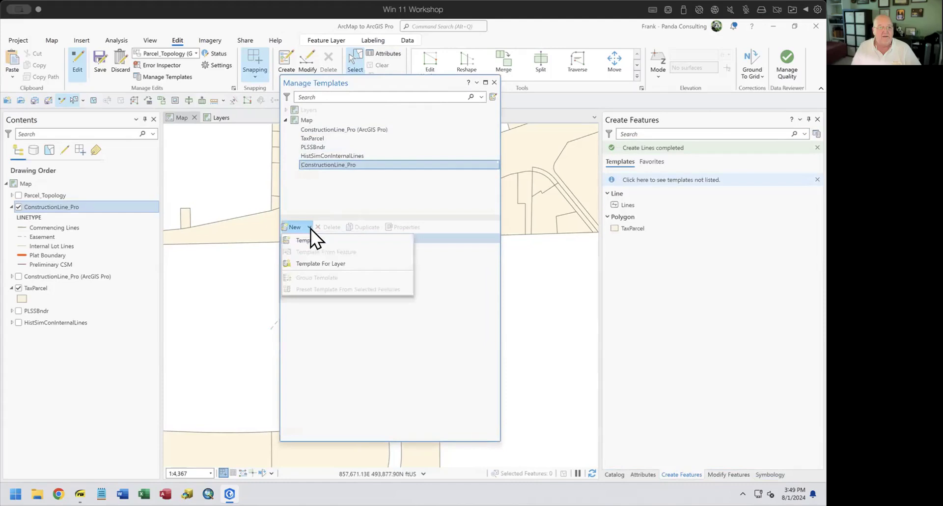
left_click(337, 264)
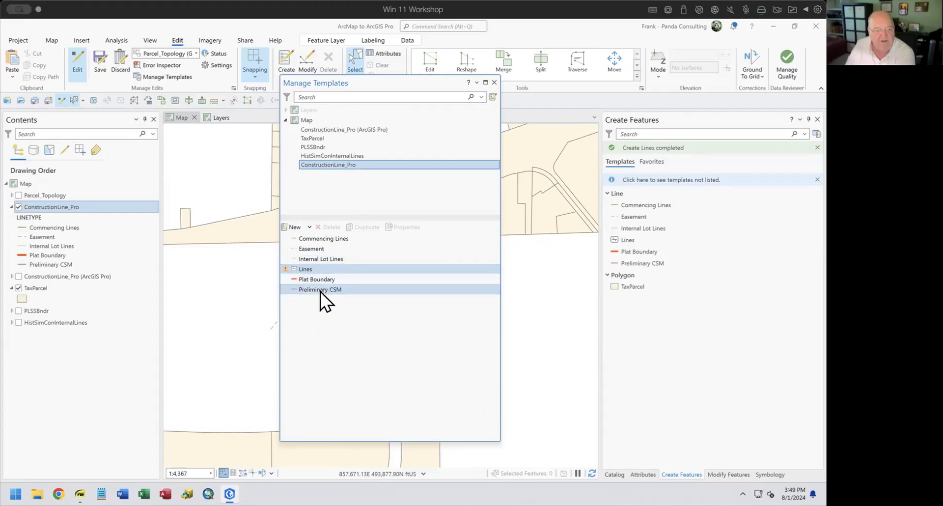
- Make the Two-Point Line Tool the Easement template's default, review its attributes, and save the template properties
left_click(323, 249)
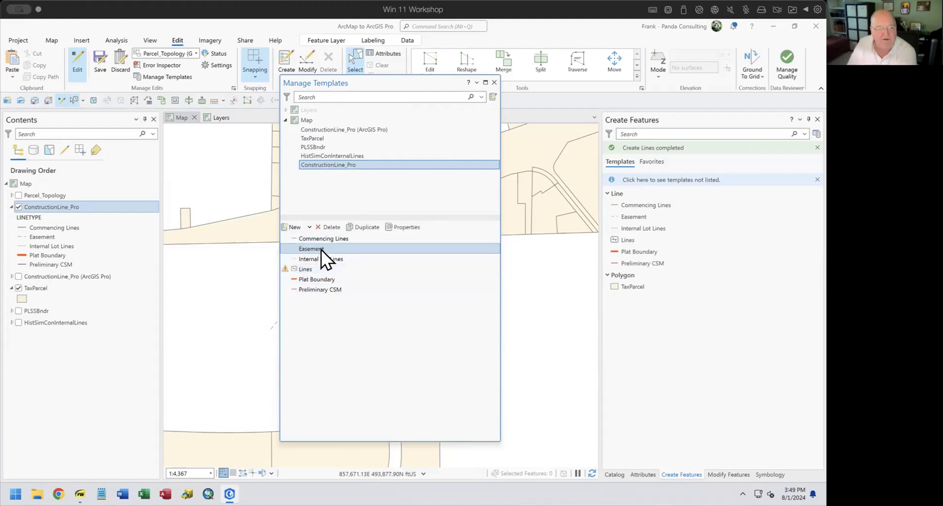
left_click(408, 228)
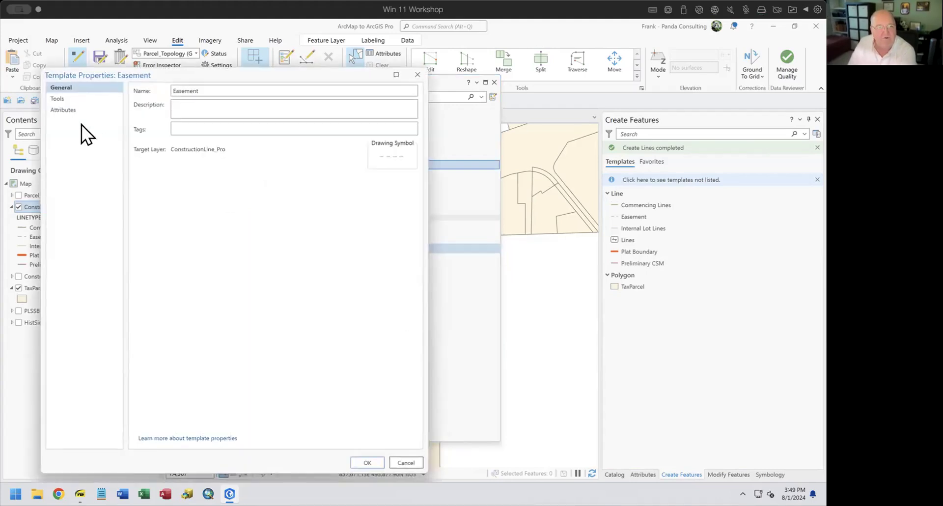
left_click(54, 99)
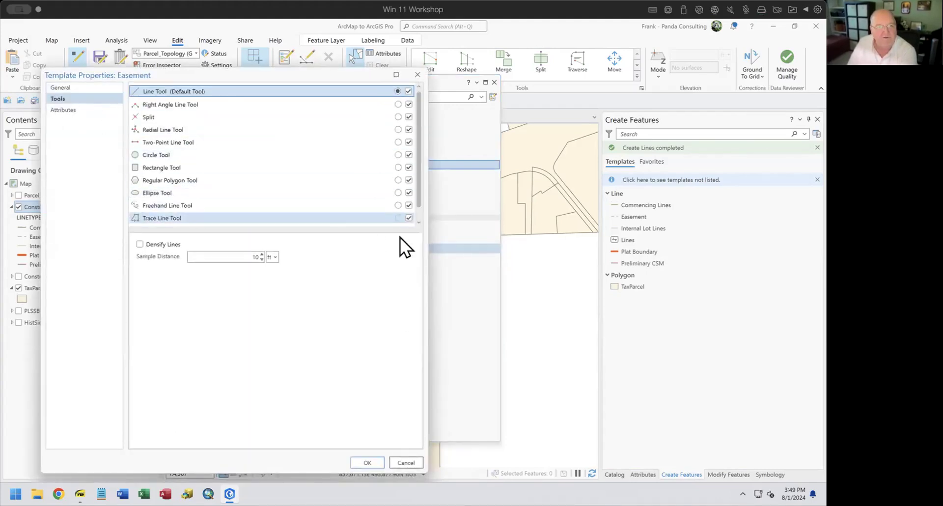
left_click(398, 143)
left_click(61, 110)
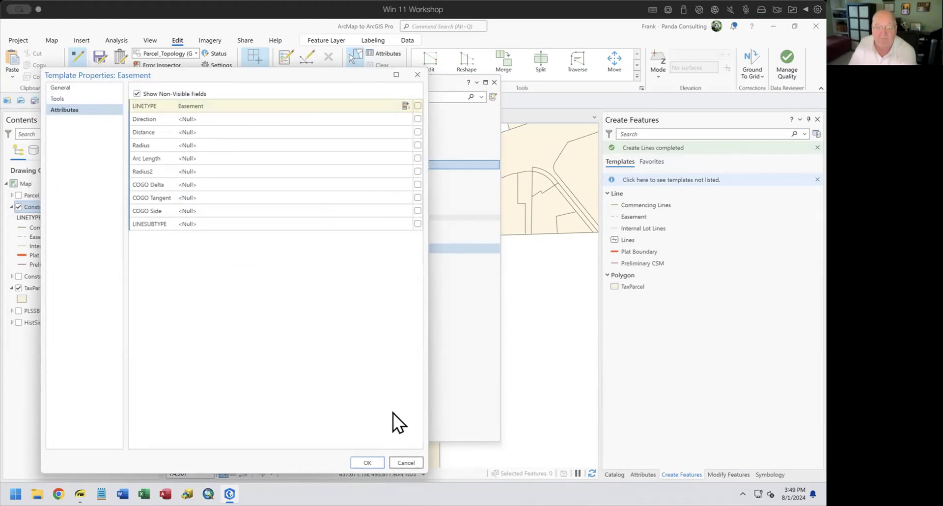
left_click(367, 462)
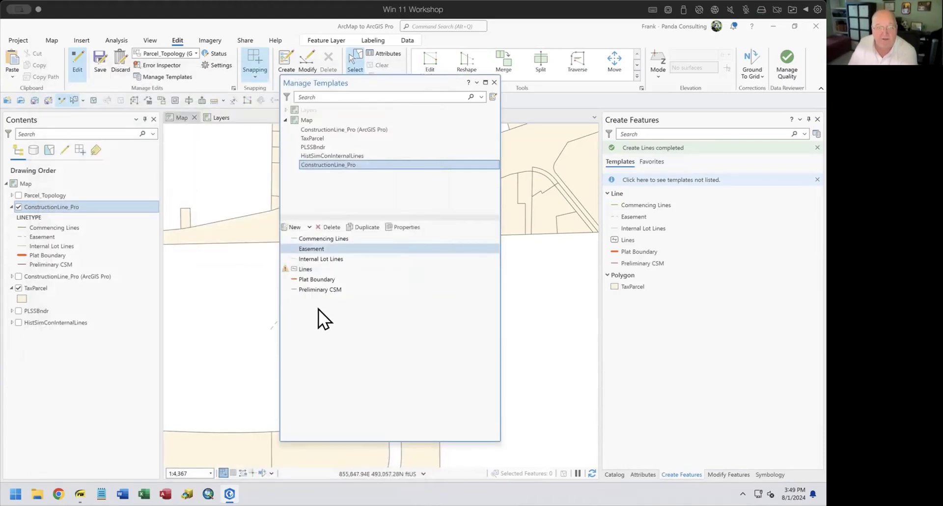
left_click(494, 82)
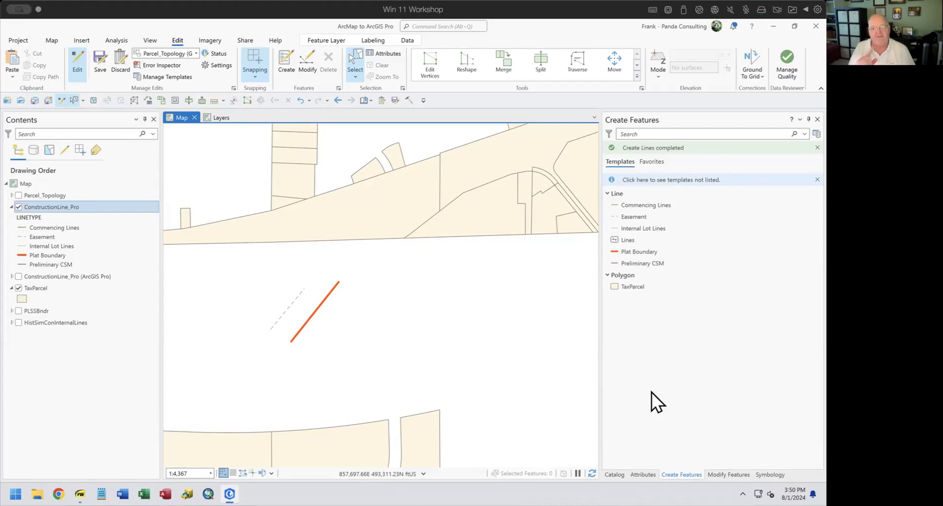
- Draw a two-point line with the Easement template southeast of the Plat Boundary line, roughly parallel to it
left_click(617, 217)
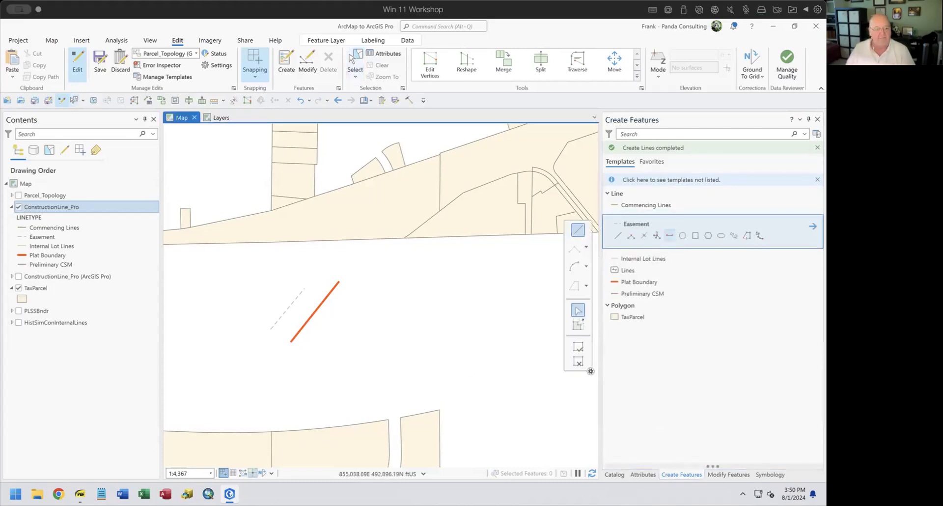
left_click(252, 473)
left_click(333, 366)
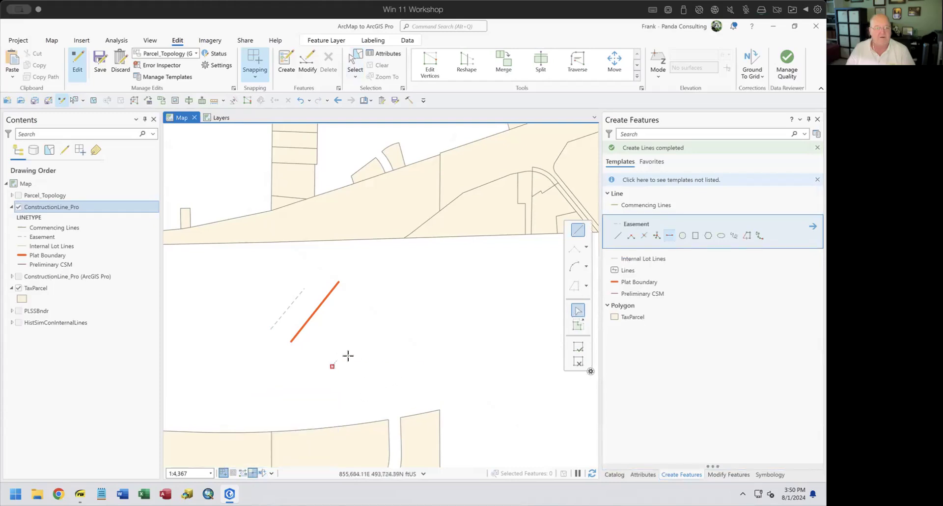
double_click(367, 322)
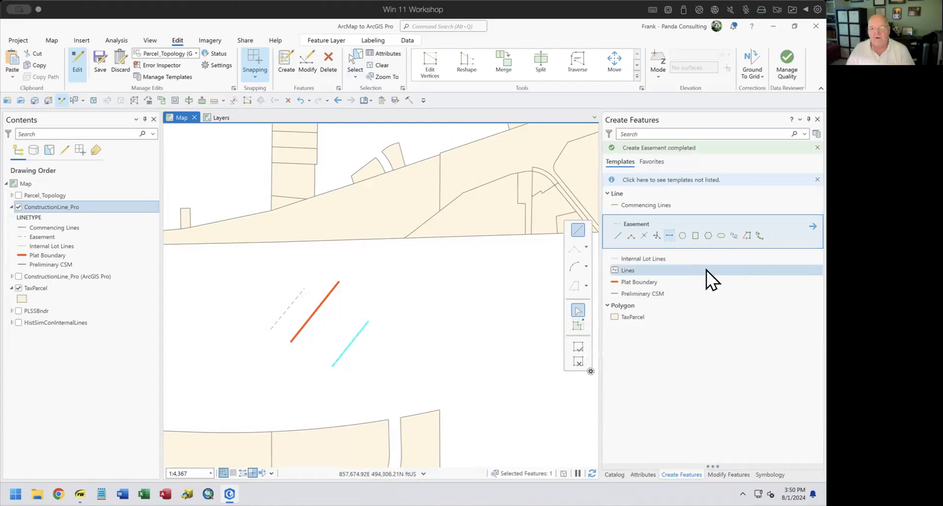
- Review the active Easement template's attribute values and its two-point line tool options
left_click(808, 227)
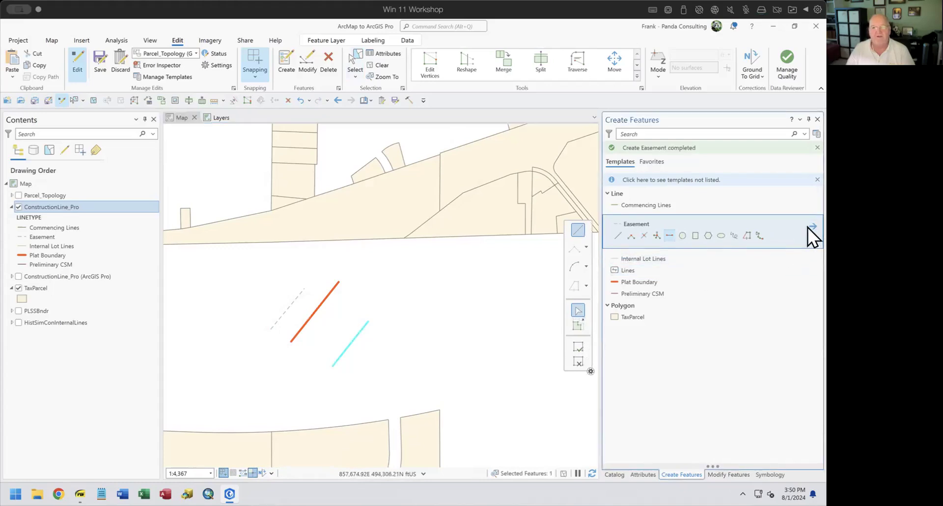
left_click(813, 226)
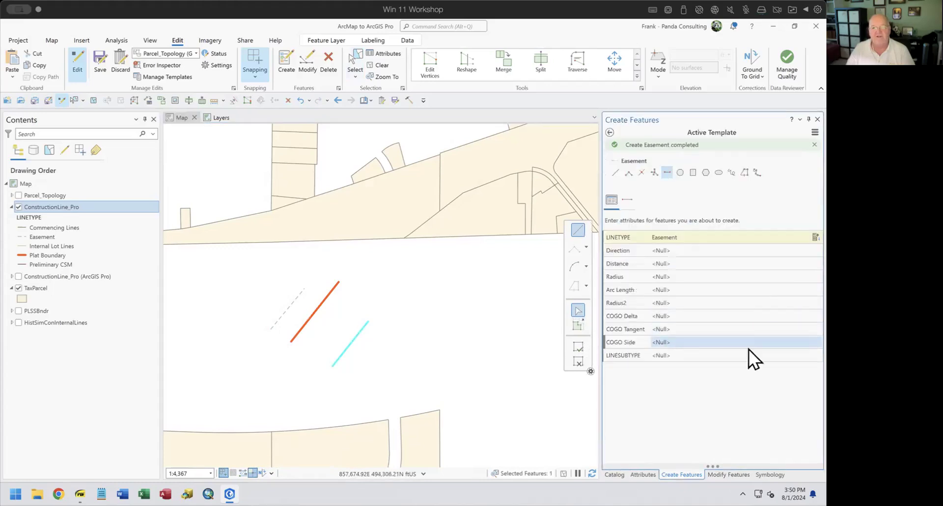
left_click(629, 201)
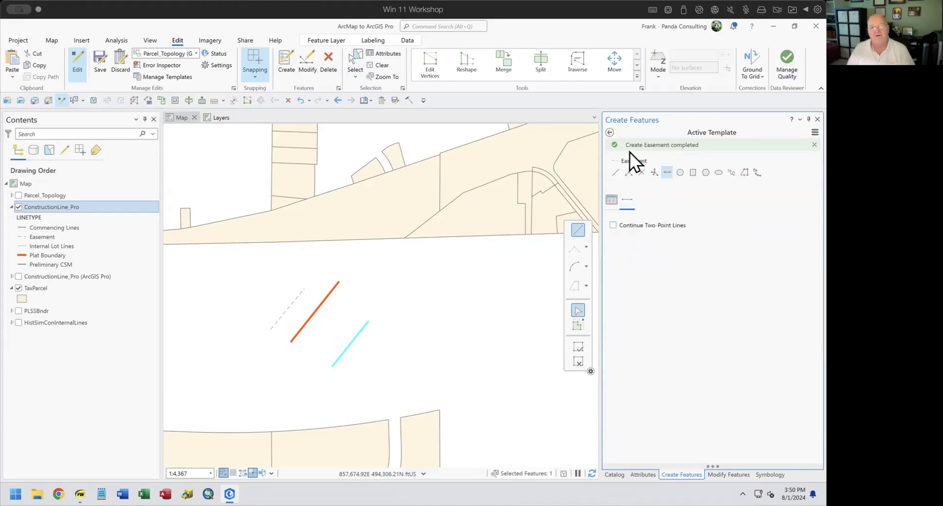
- Turn on Continue Two-Point Lines for the Easement template's Two-Point Line Tool and save the template properties
left_click(610, 132)
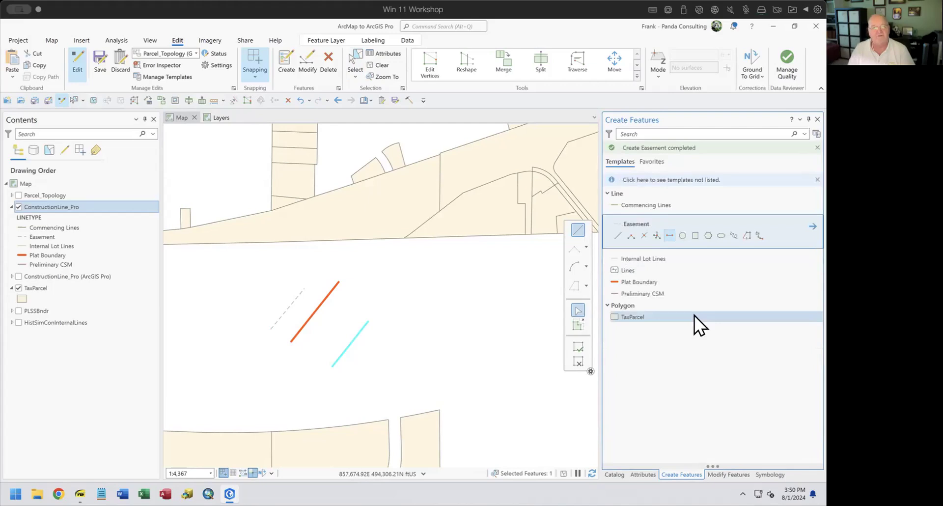
left_click(817, 134)
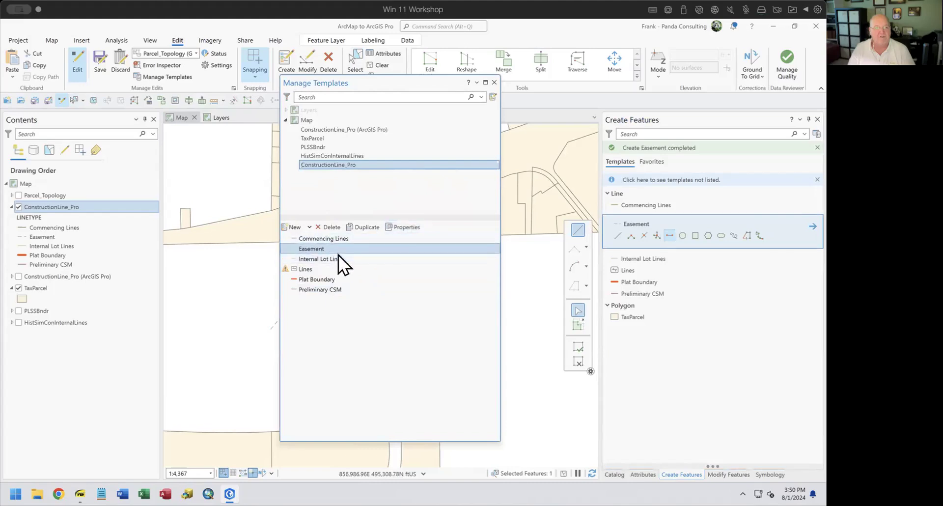
left_click(401, 229)
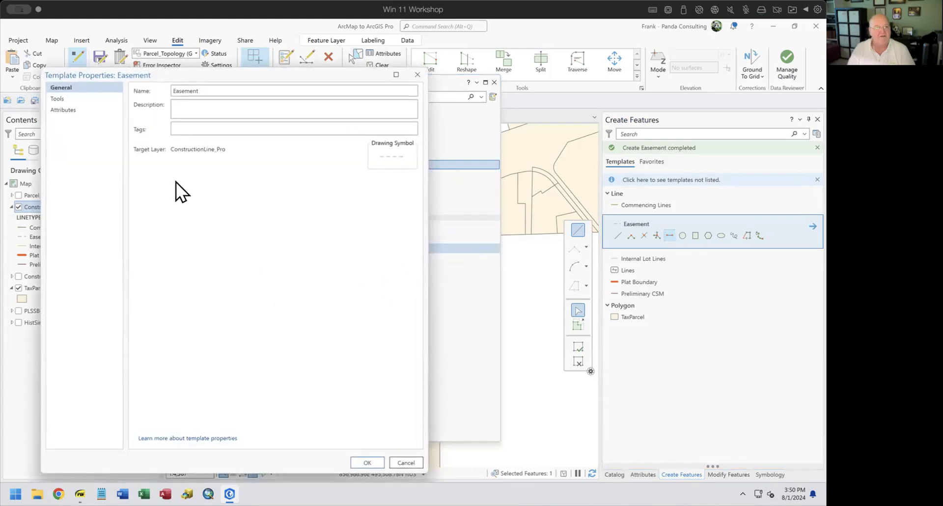
left_click(56, 99)
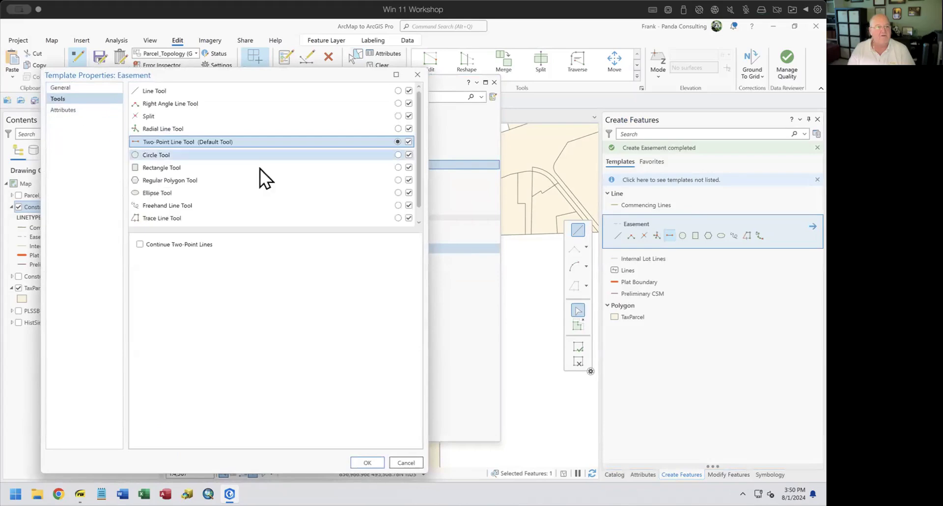
left_click(167, 245)
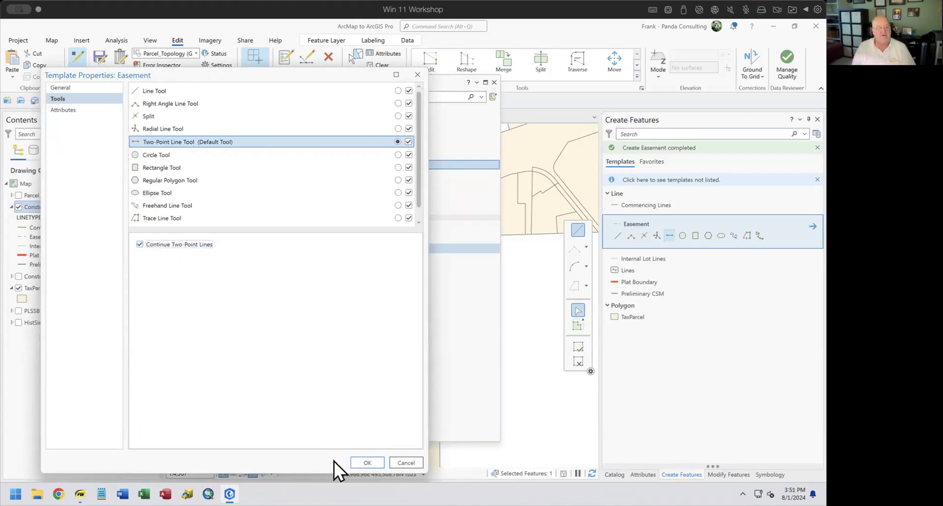
left_click(364, 463)
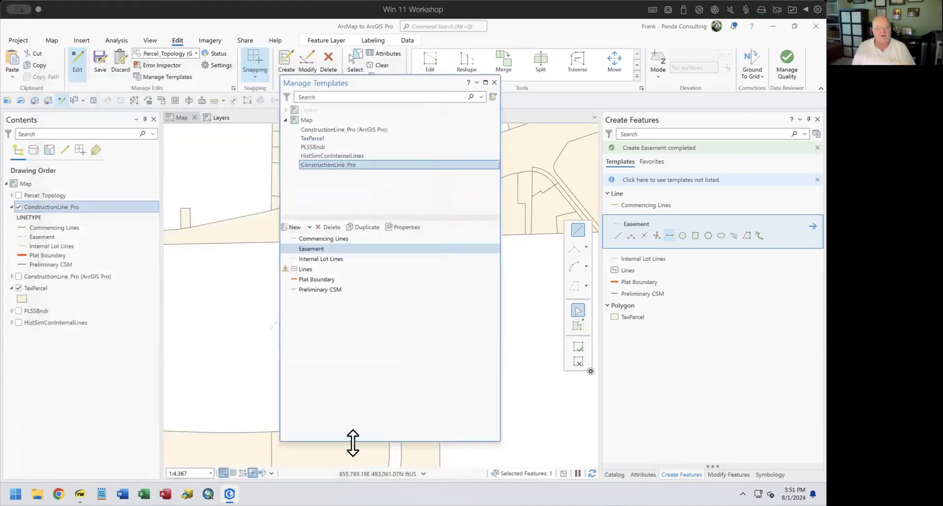
- Turn on Continue Two-Point Lines for the Plat Boundary template's Two-Point Line Tool, save it, and close the template manager
left_click(316, 280)
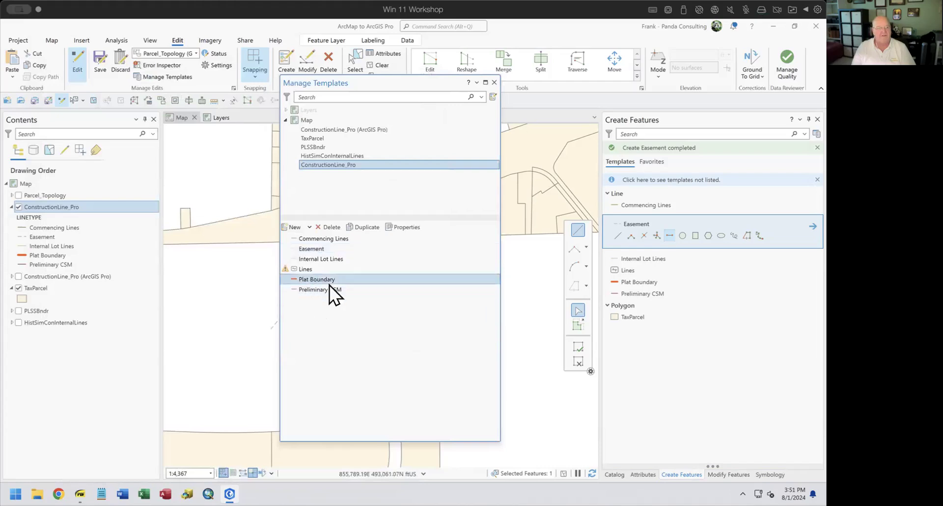
left_click(403, 227)
left_click(55, 100)
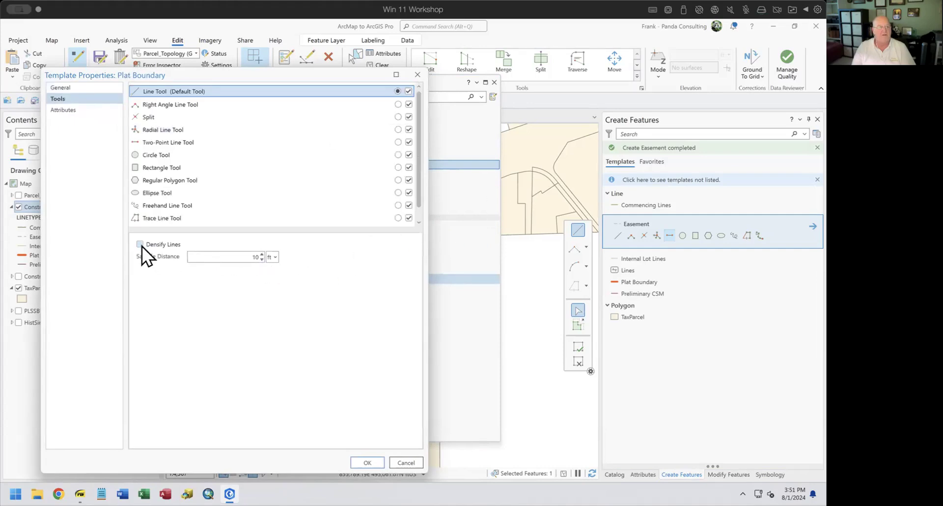
left_click(179, 146)
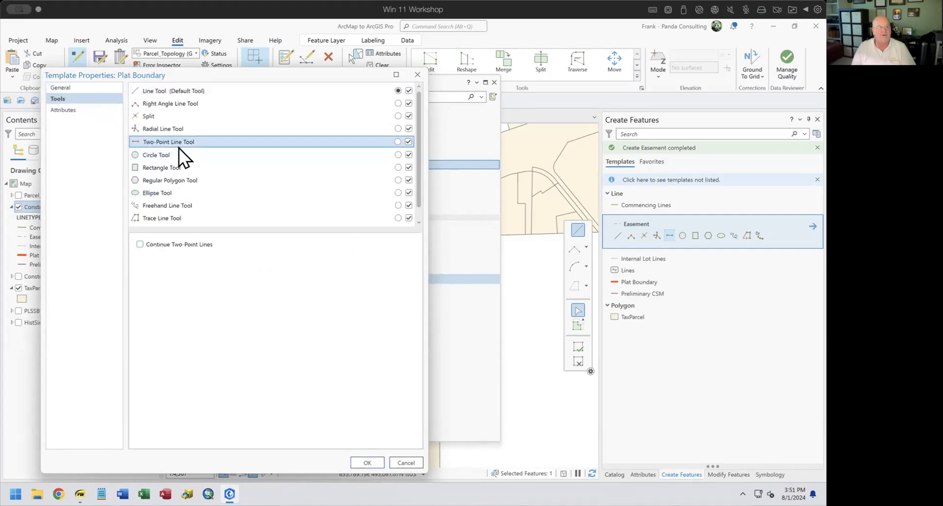
left_click(186, 246)
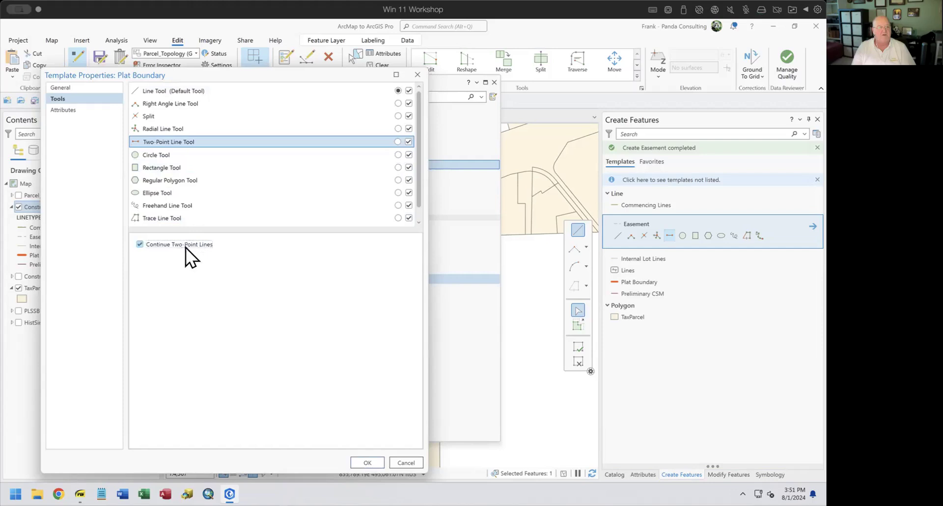
left_click(361, 461)
left_click(494, 82)
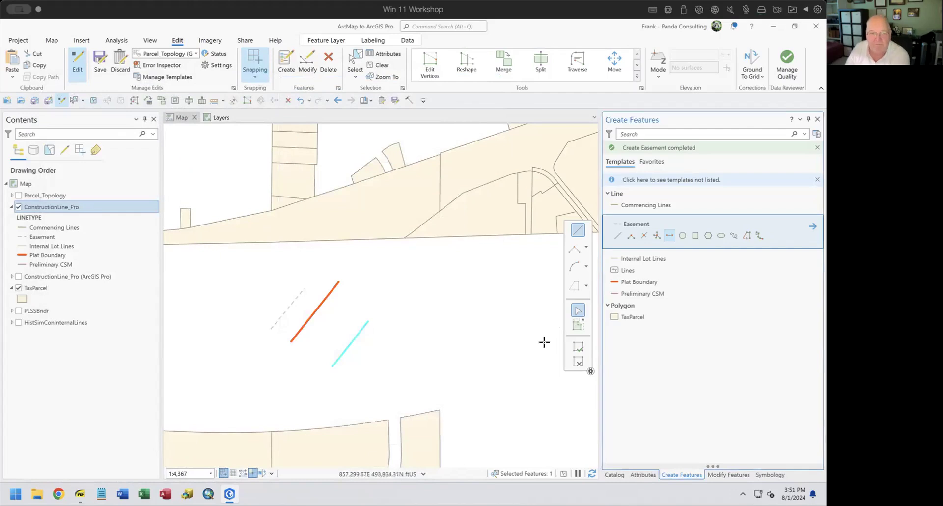
- Draw a closed four-sided outline of connected two-point lines with the Plat Boundary template, east of the existing Easement lines
left_click(614, 282)
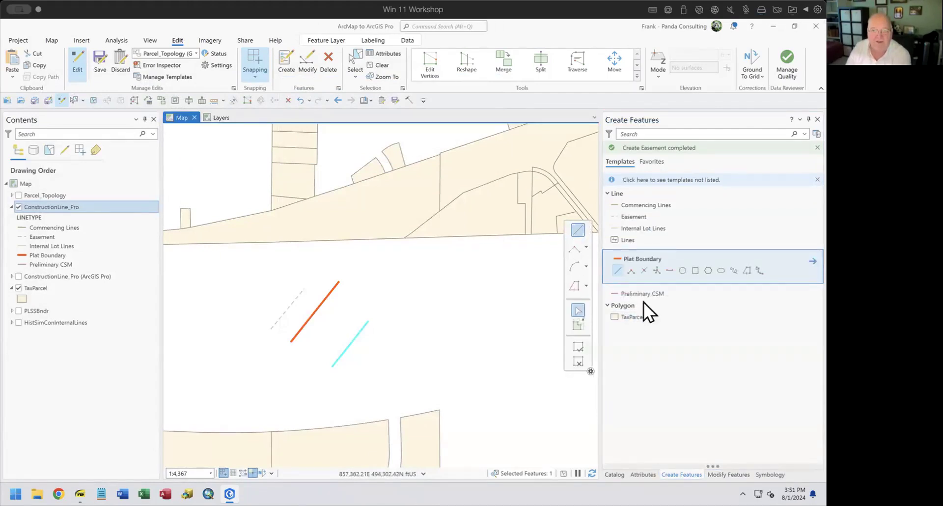
left_click(667, 270)
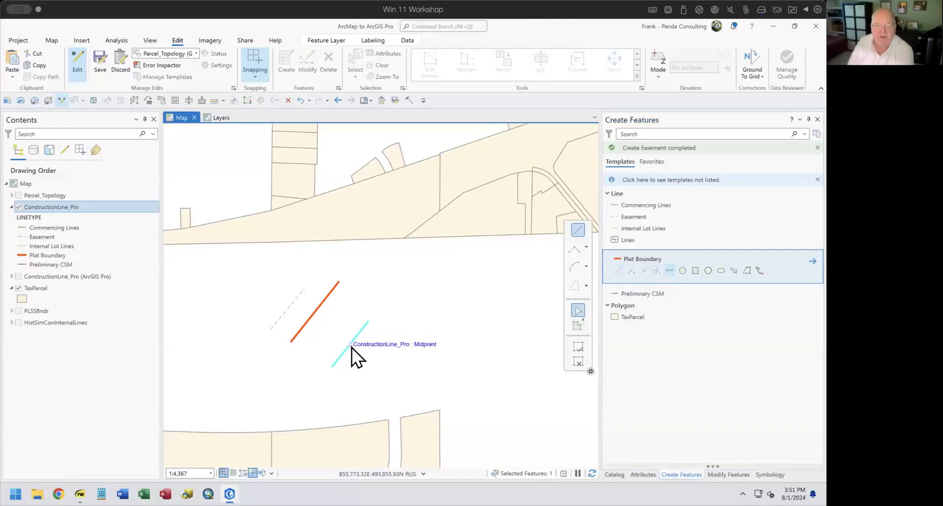
left_click(424, 355)
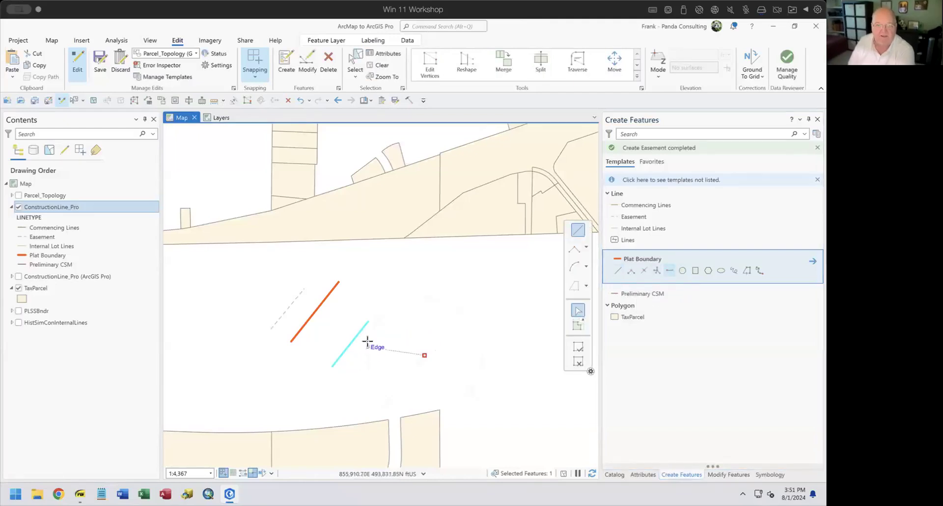
double_click(475, 292)
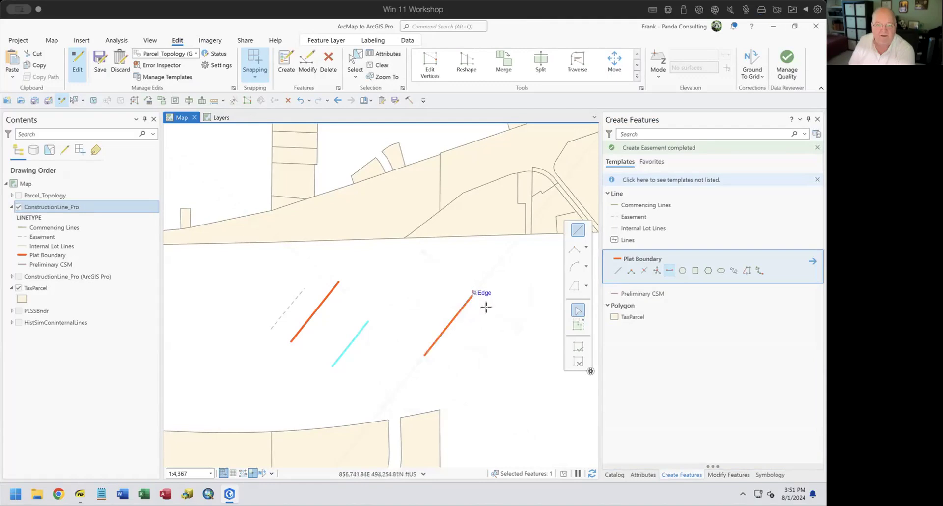
double_click(521, 330)
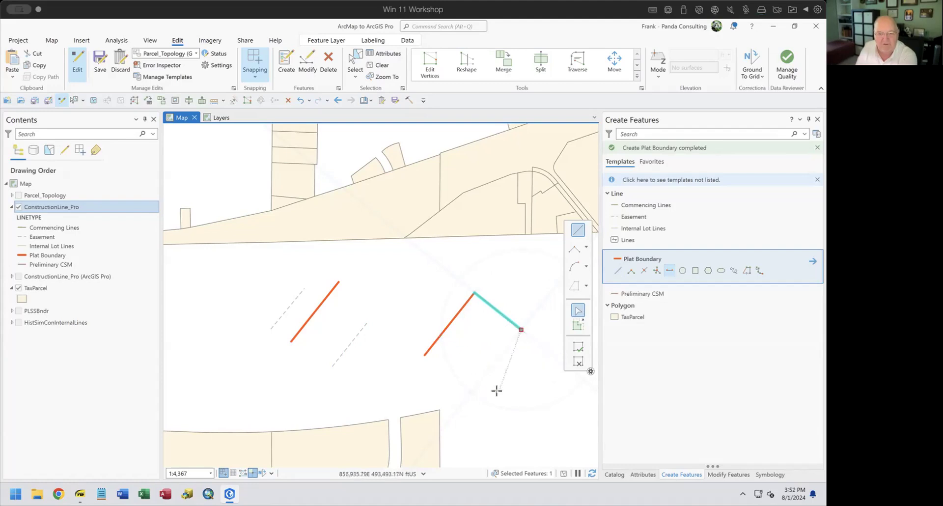
left_click(469, 392)
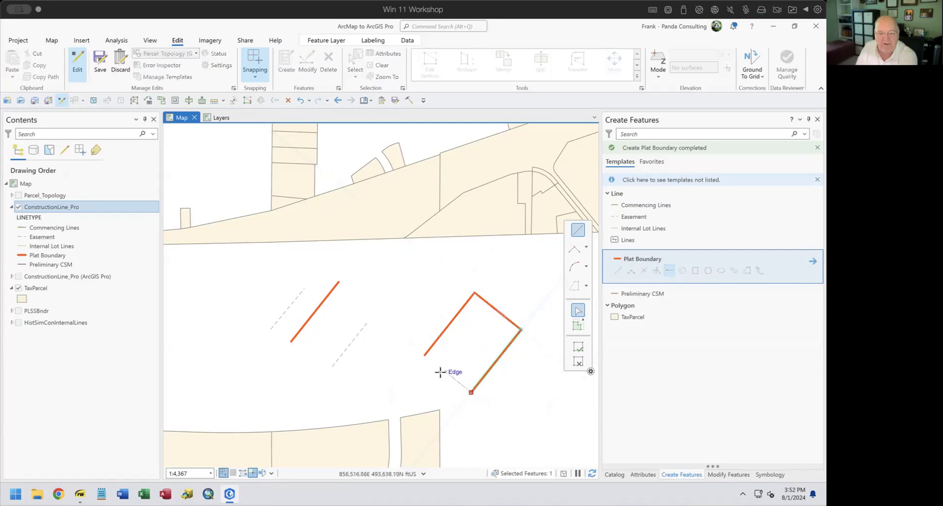
double_click(427, 355)
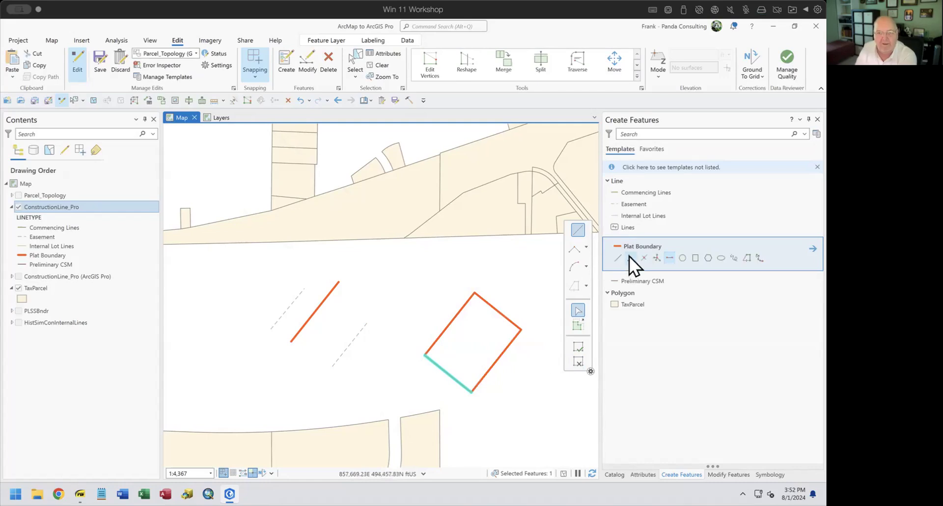
- Draw a closed four-sided outline of connected two-point Easement lines that overlaps the western corner of the Plat Boundary rectangle
left_click(647, 204)
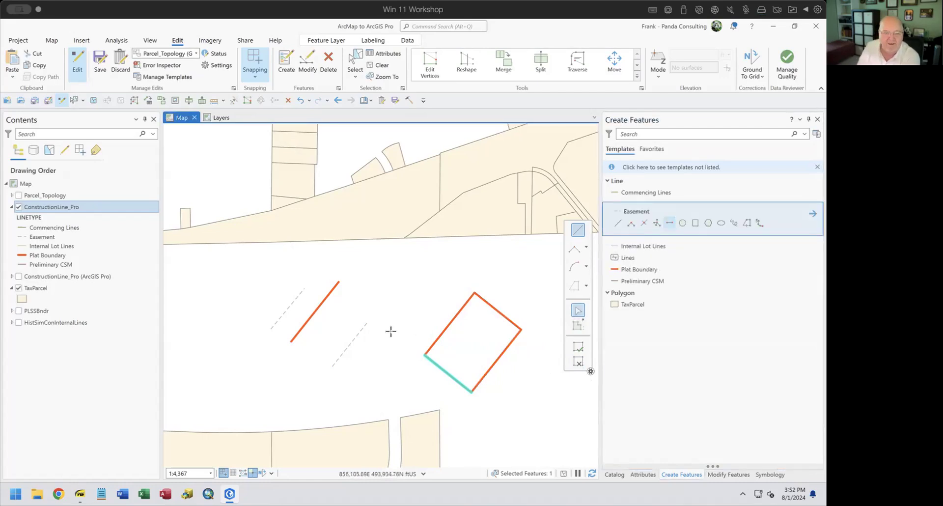
left_click(369, 377)
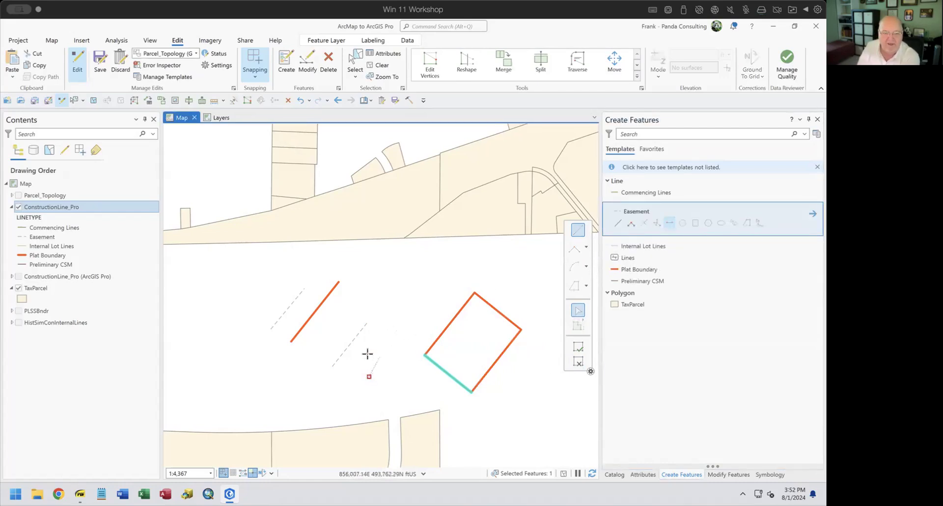
left_click(404, 331)
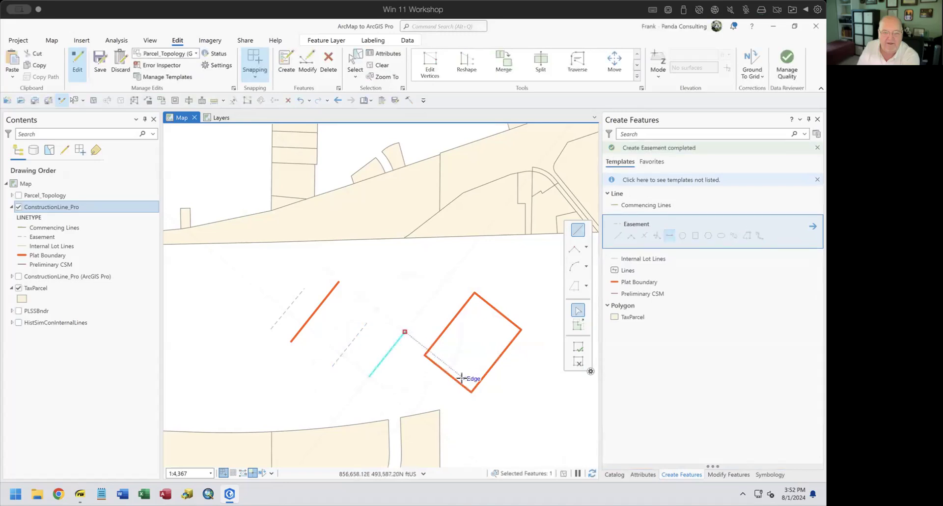
left_click(450, 366)
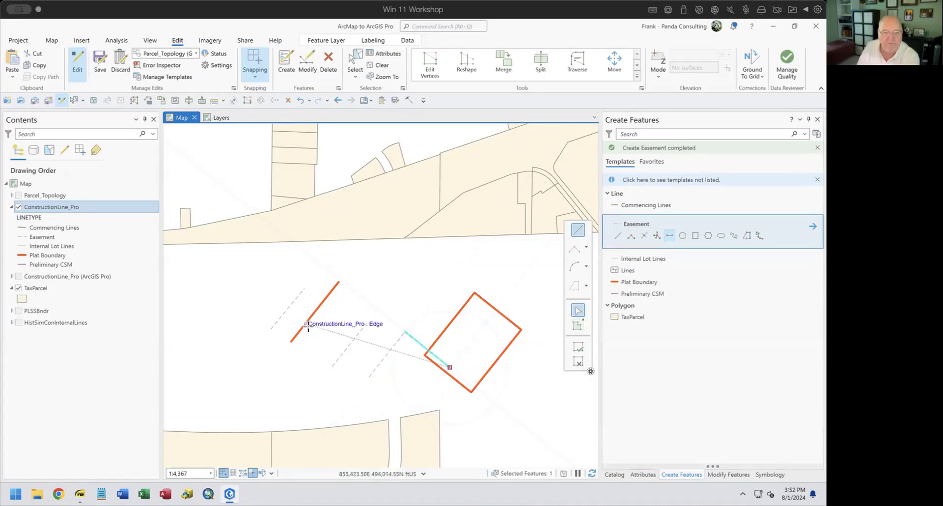
left_click(402, 429)
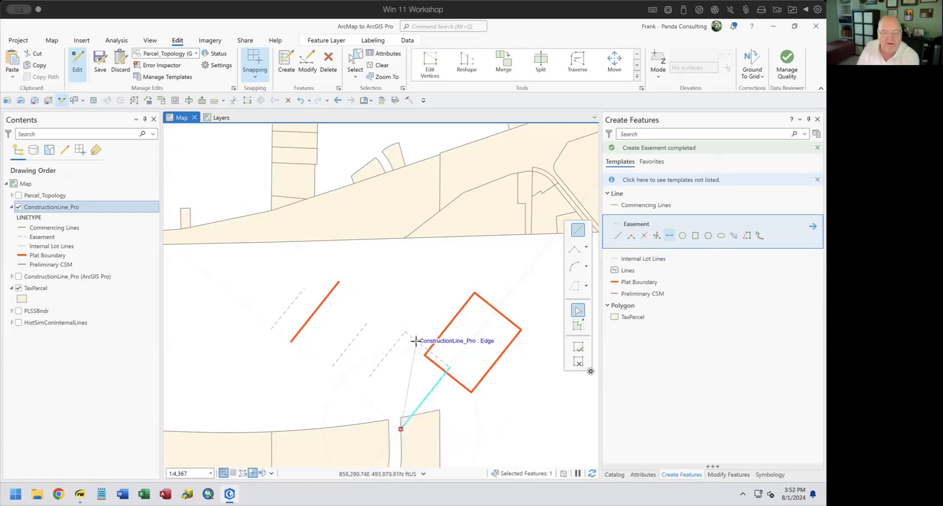
double_click(356, 393)
left_click(369, 377)
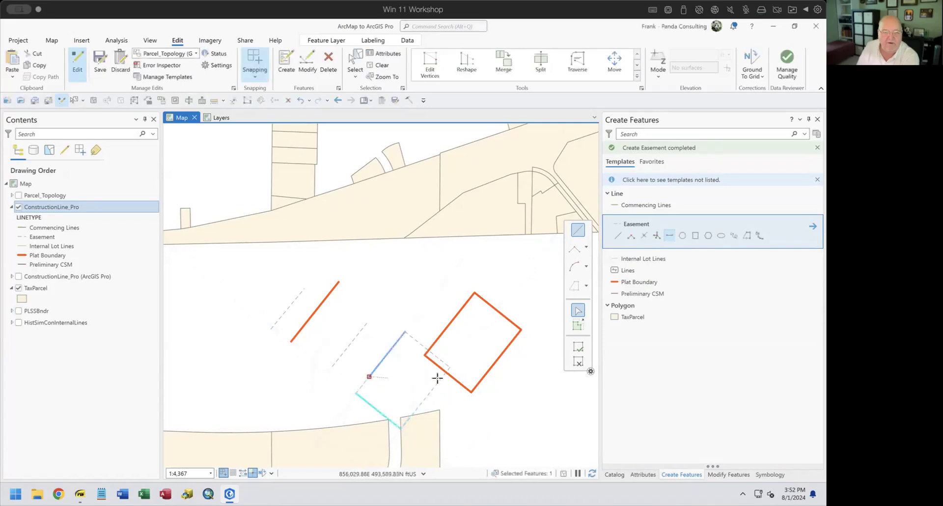
left_click(581, 363)
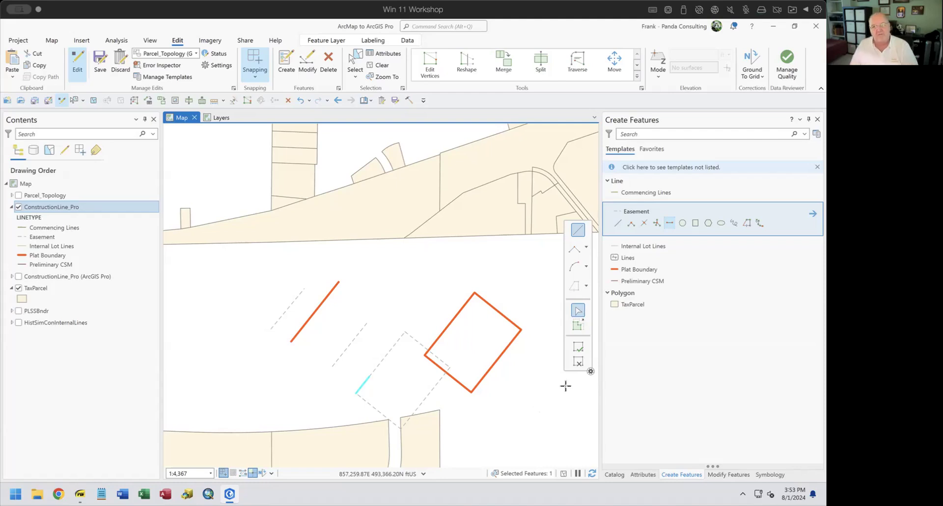
- Disable the Right Angle Line, Split, Radial Line, Circle, Rectangle, Regular Polygon and Ellipse tools in the Easement template and save it
left_click(817, 133)
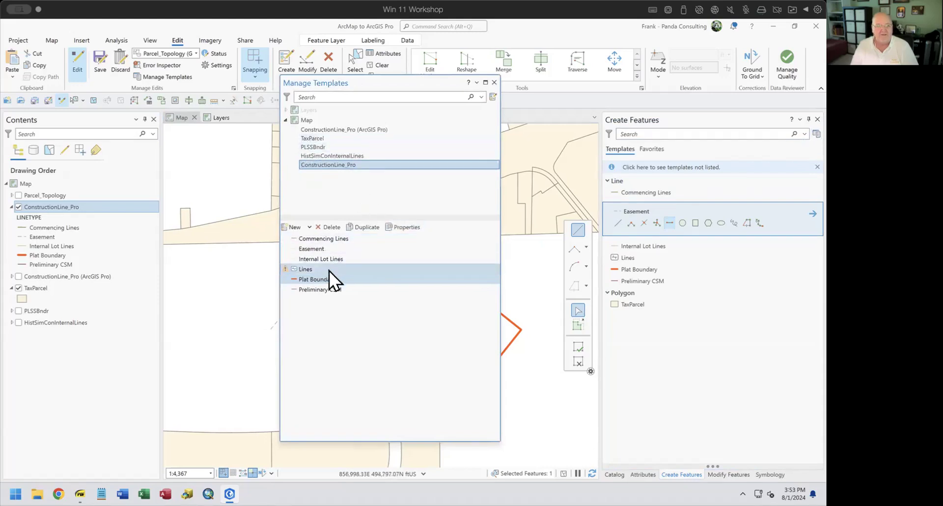
left_click(318, 251)
left_click(406, 228)
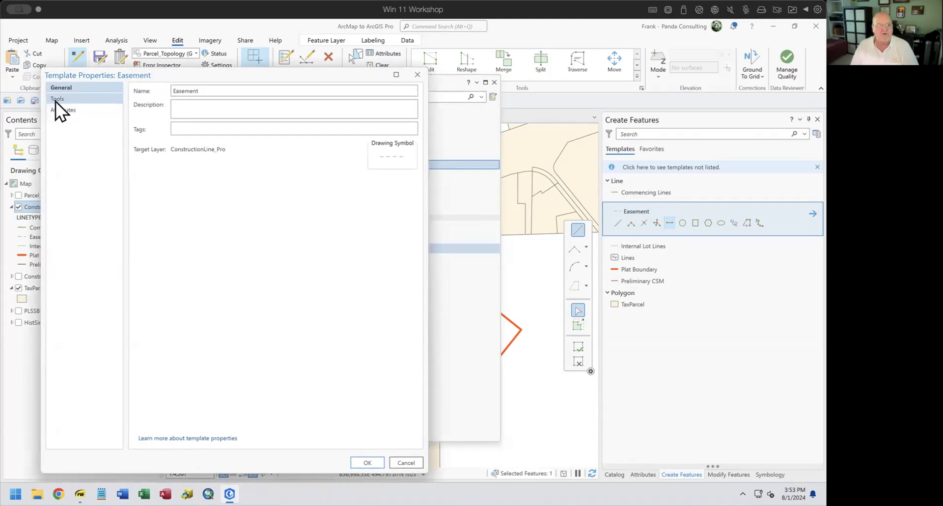
left_click(55, 100)
left_click(409, 103)
left_click(409, 116)
left_click(408, 129)
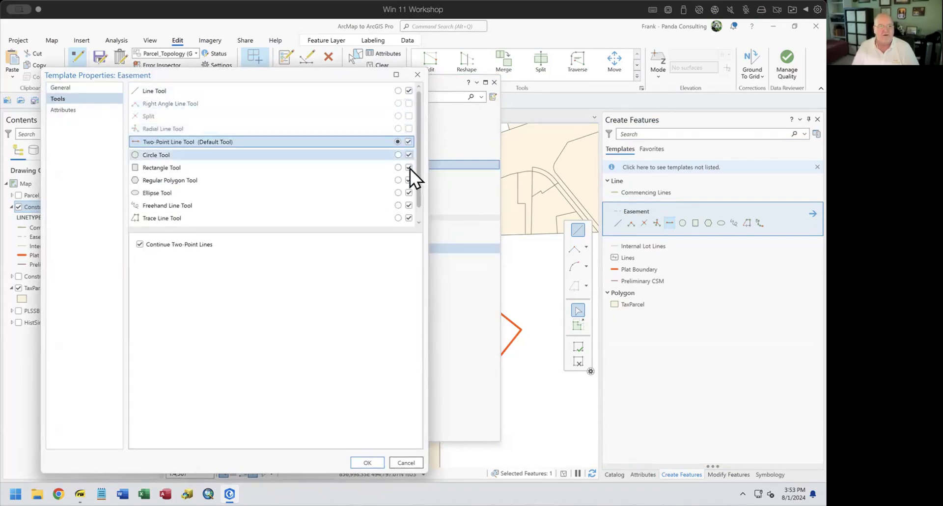
left_click(409, 154)
left_click(408, 167)
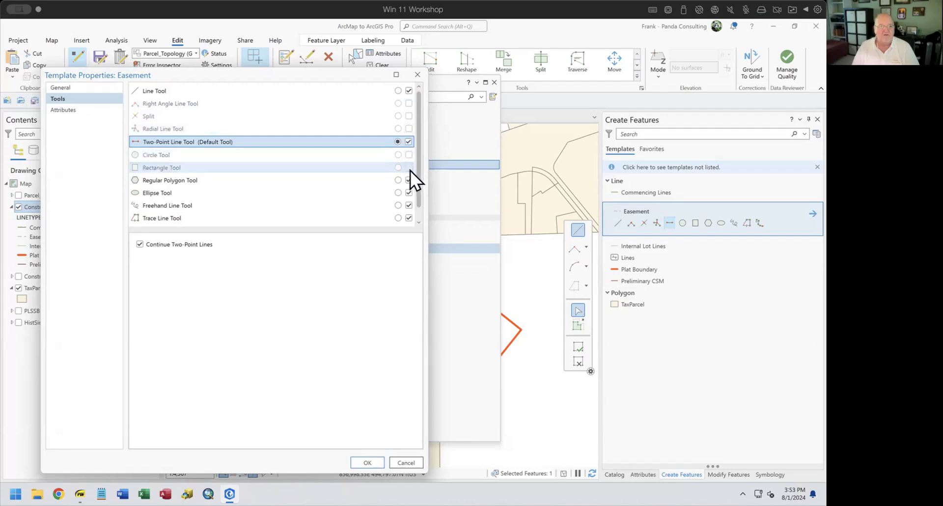
left_click(409, 180)
left_click(409, 192)
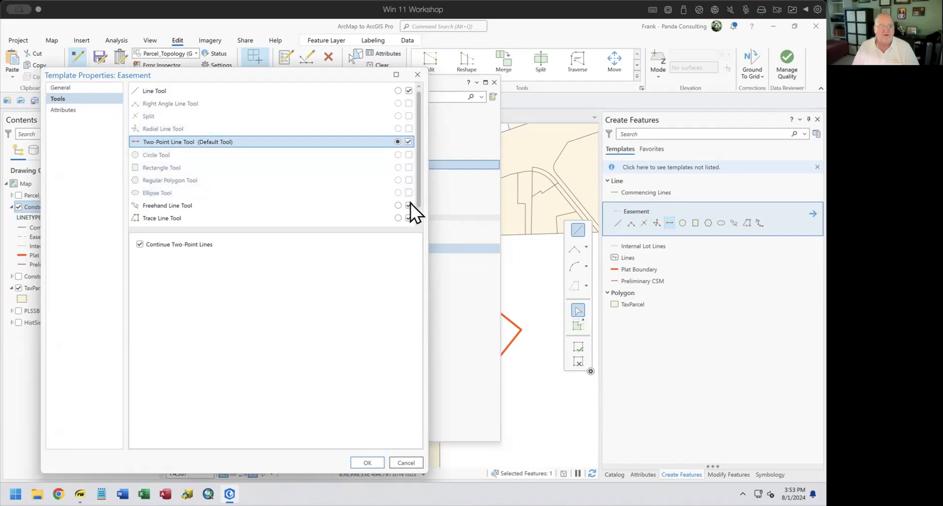
scroll(424, 216, "down", 1)
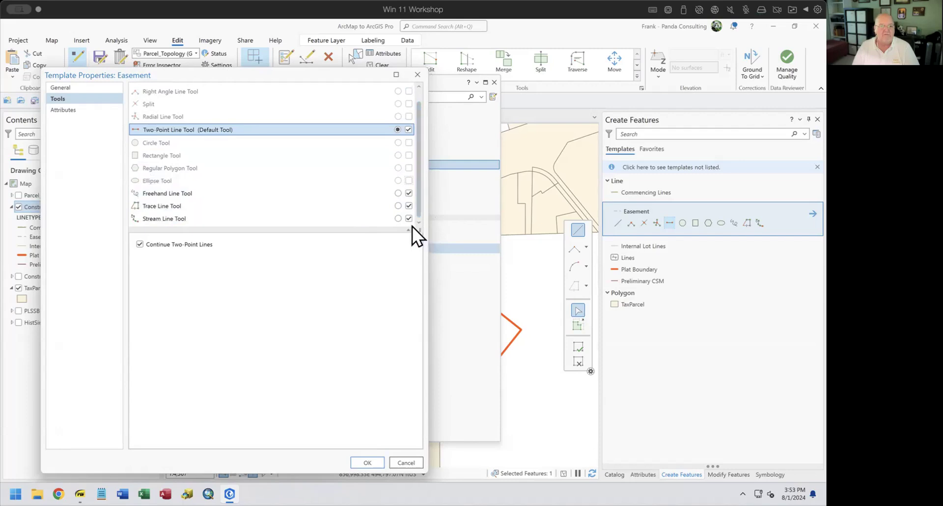
left_click(368, 462)
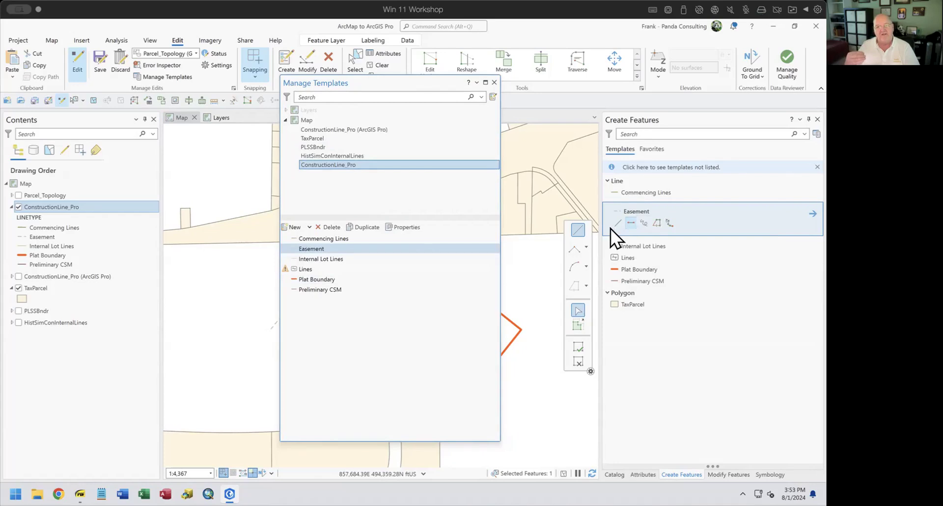
- Delete the generic Lines template from the ConstructionLine_Pro layer and close the template manager
left_click(333, 269)
left_click(339, 238)
left_click(337, 279, "ctrl")
key("Delete")
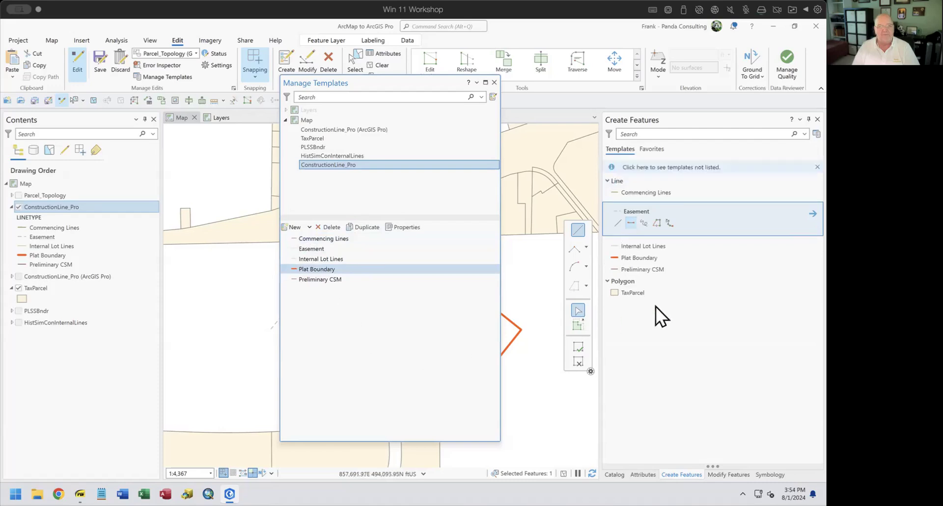
left_click(494, 82)
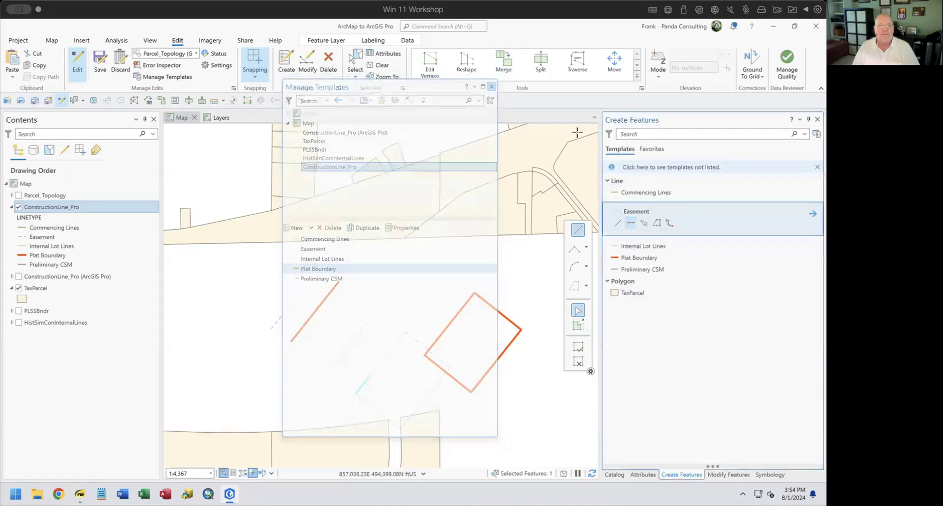
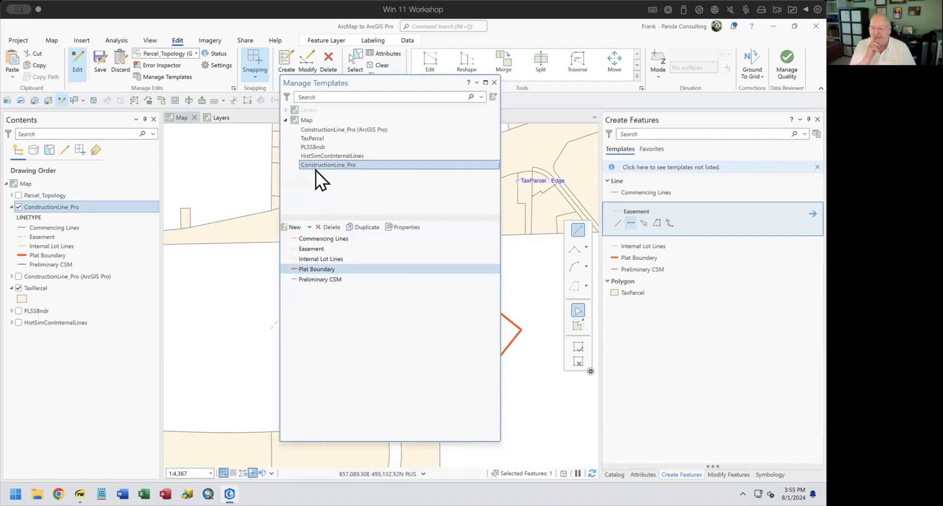
- Close the template manager, add another ConstructionLine_Pro layer from TaxParcel.gdb to the map, and clear the feature selection
left_click(494, 82)
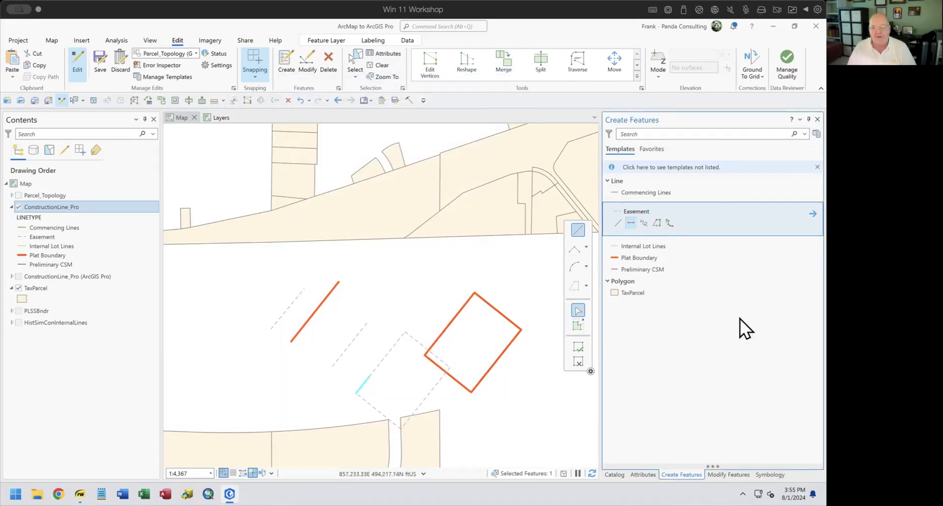
left_click(613, 472)
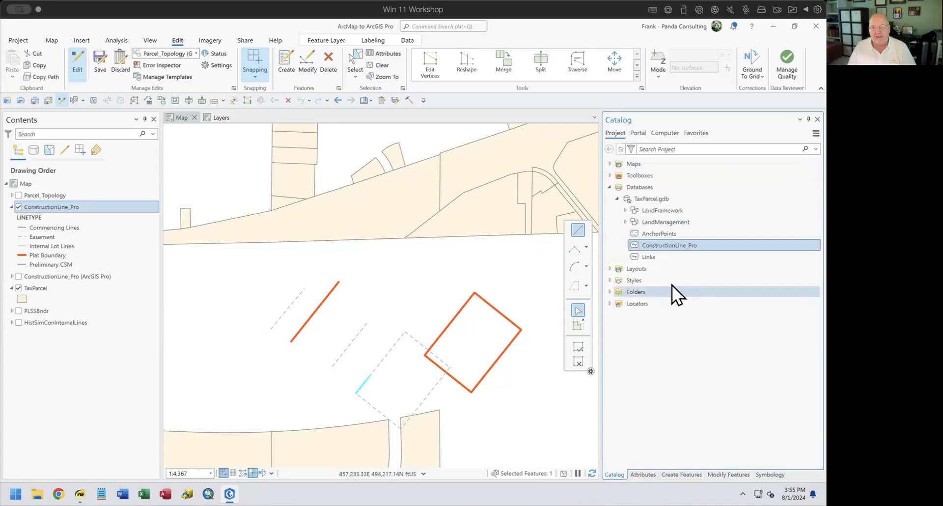
left_click_drag(669, 246, 344, 334)
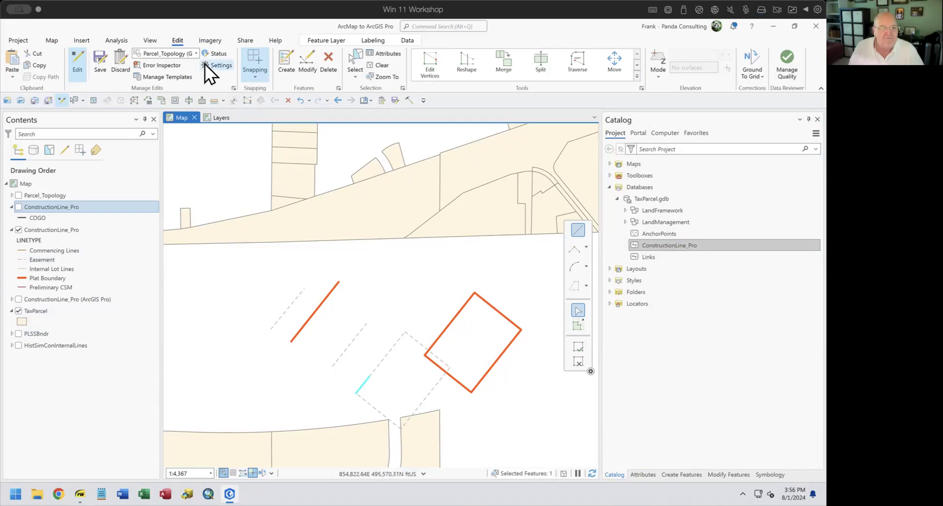
left_click(380, 69)
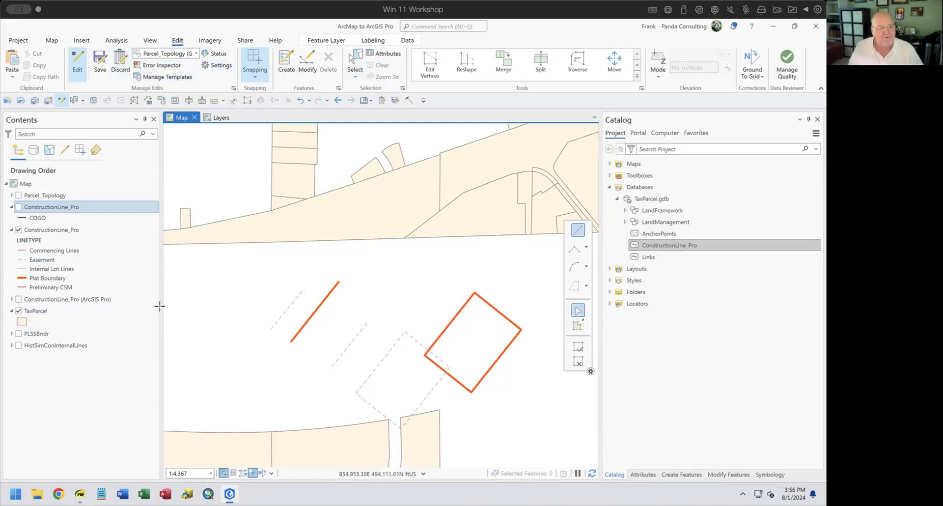
- Copy the properties of the ConstructionLine_Pro layer symbolized by LINETYPE and paste them onto the newly added ConstructionLine_Pro layer
right_click(56, 233)
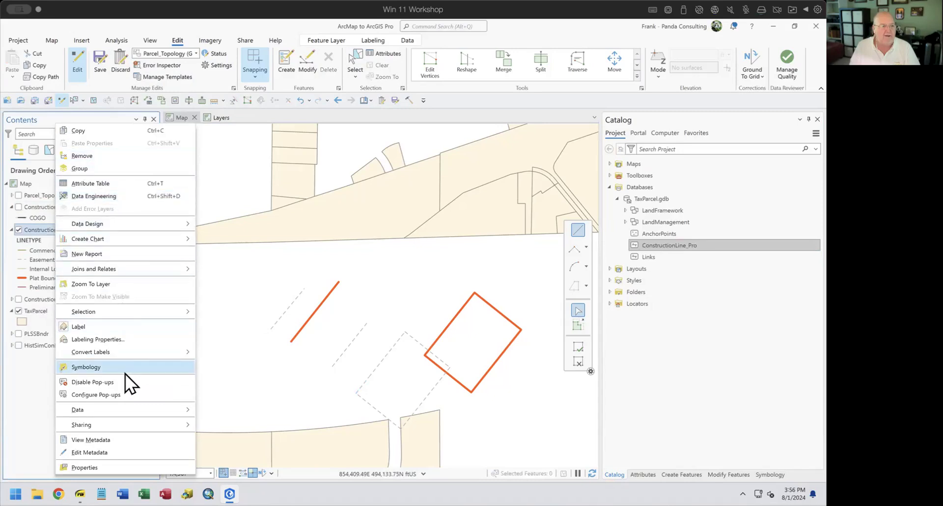
left_click(78, 130)
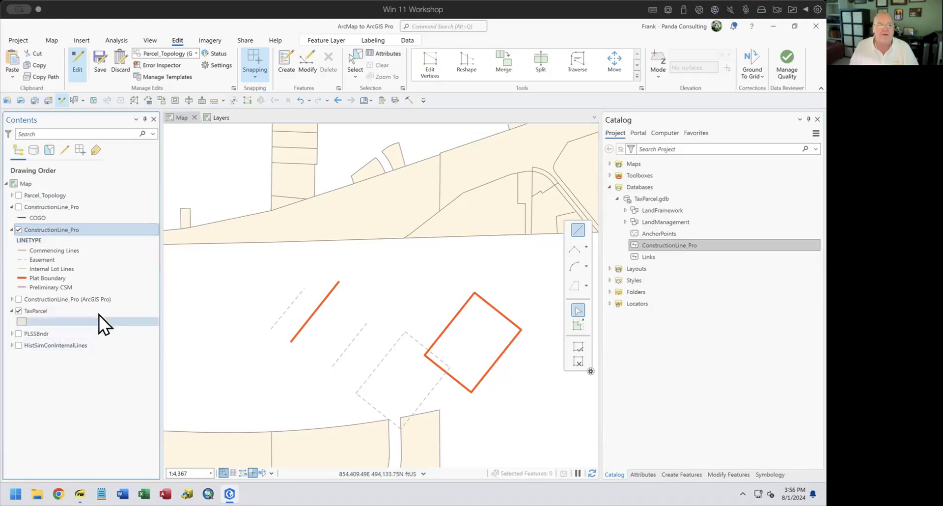
right_click(63, 207)
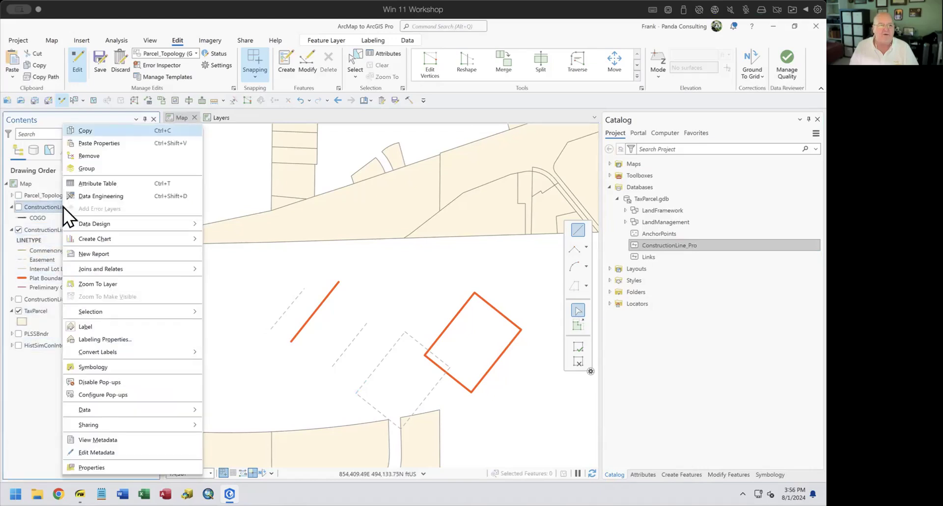
left_click(96, 146)
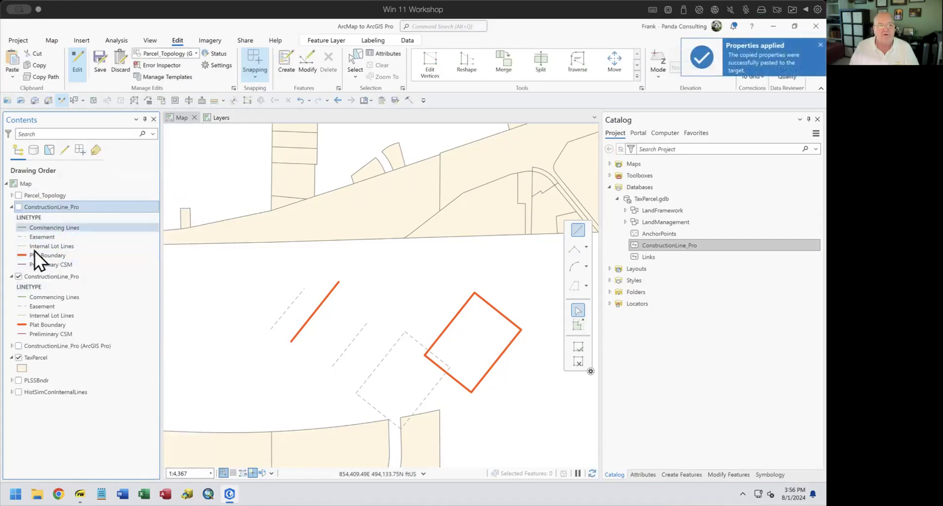
- Hide the original ConstructionLine_Pro layer, show the newly added one, and display the available feature templates
left_click(19, 277)
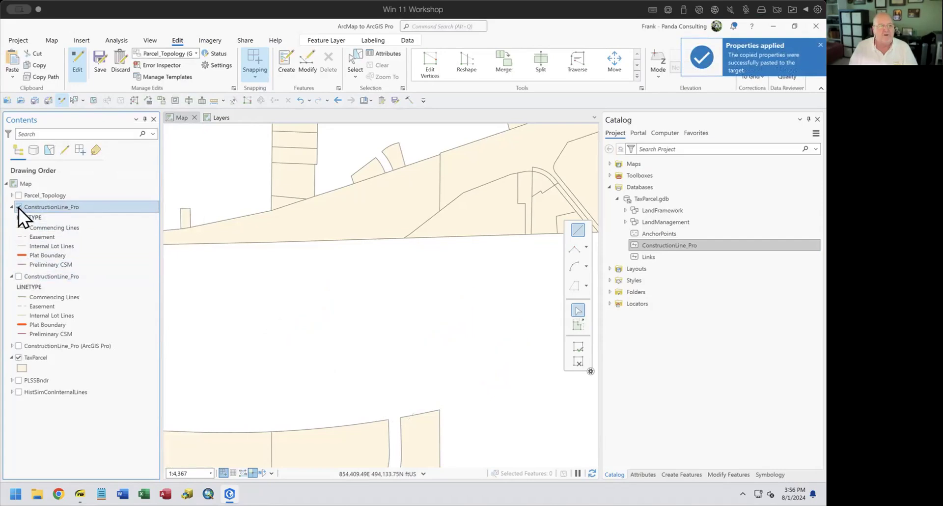
left_click(18, 208)
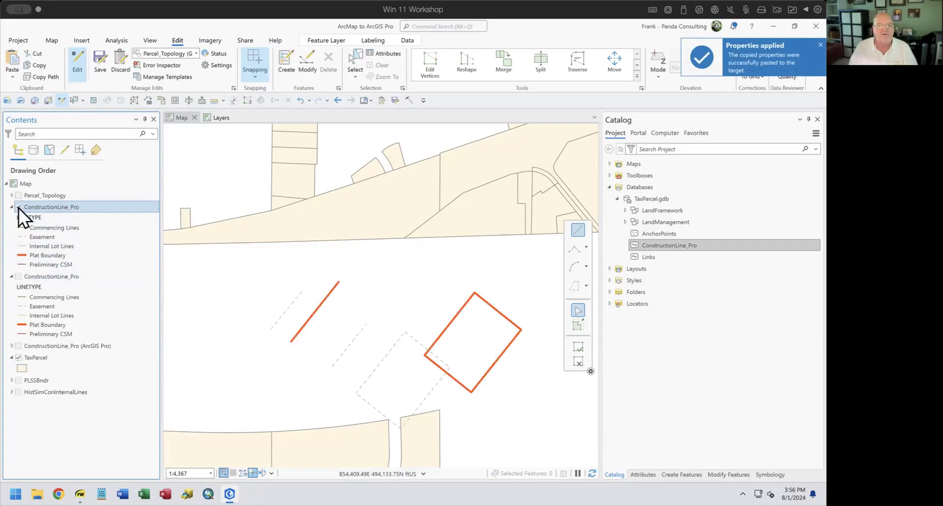
left_click(679, 475)
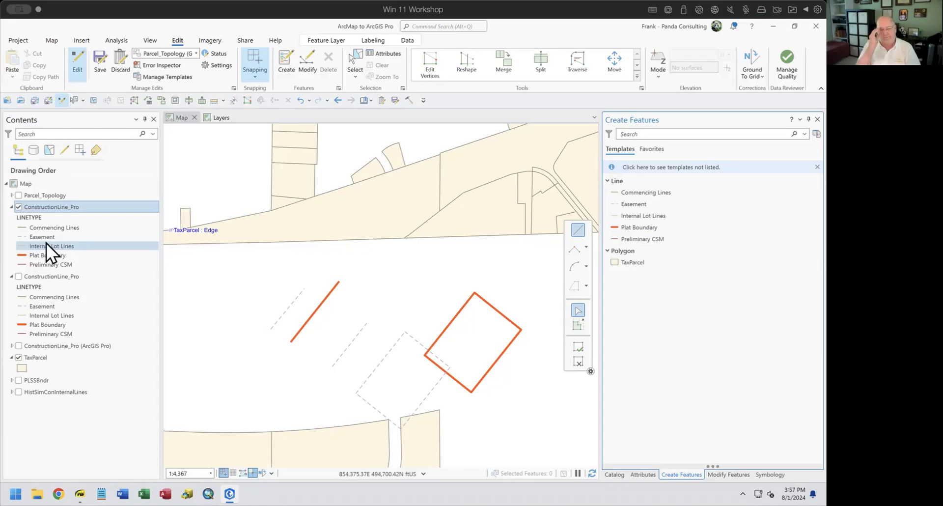
left_click(221, 117)
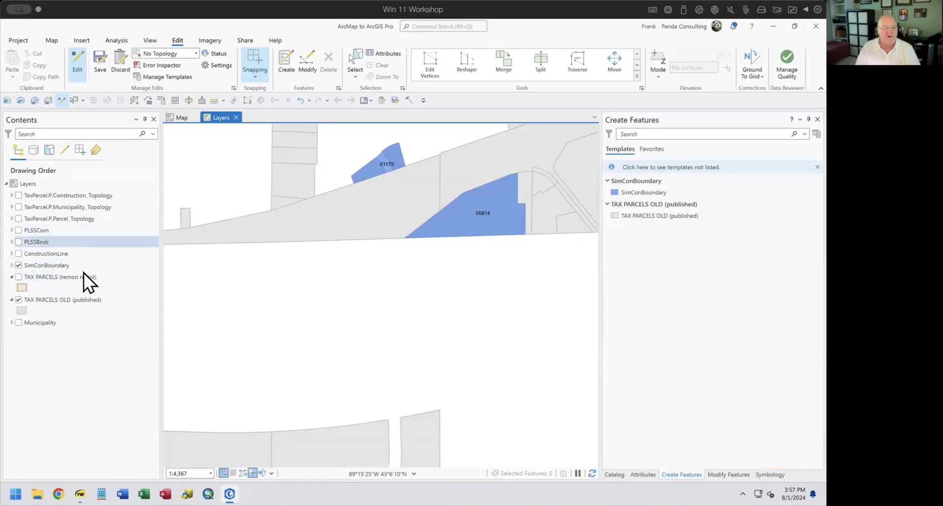
left_click(181, 117)
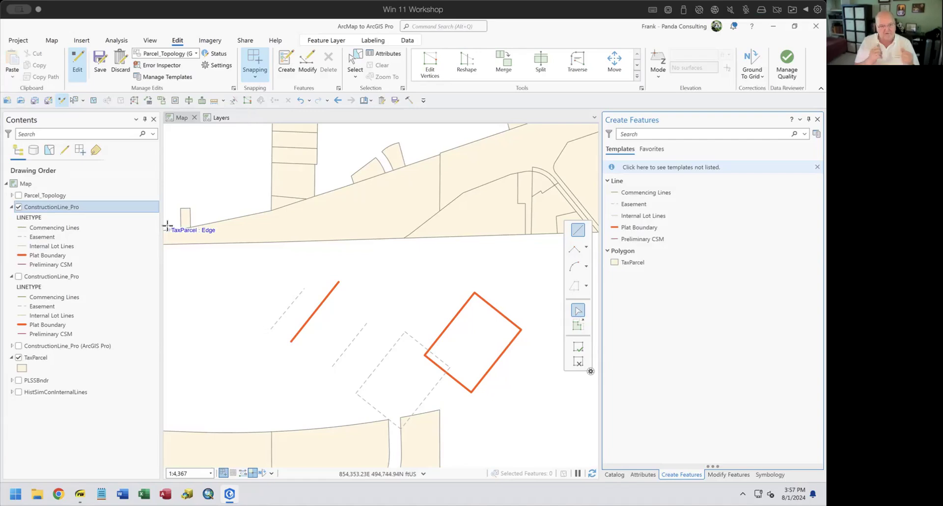
right_click(64, 206)
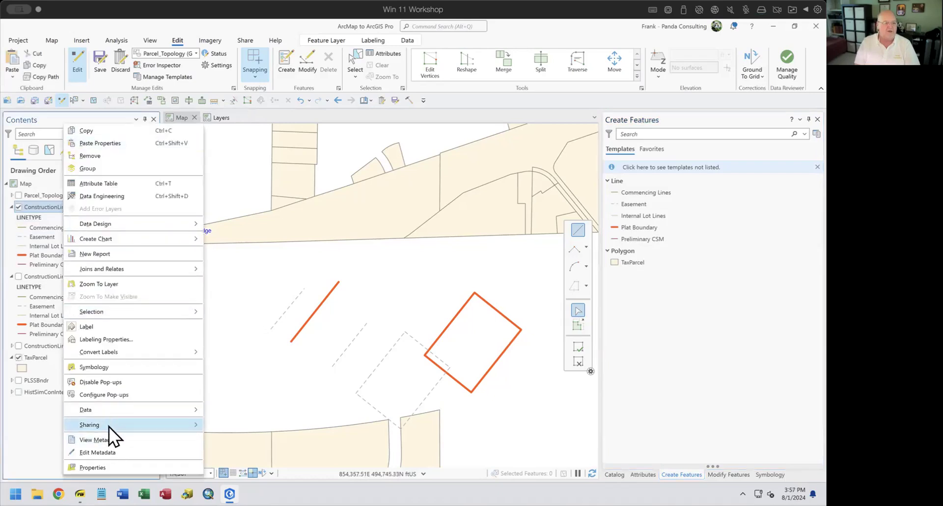
mouse_move(111, 427)
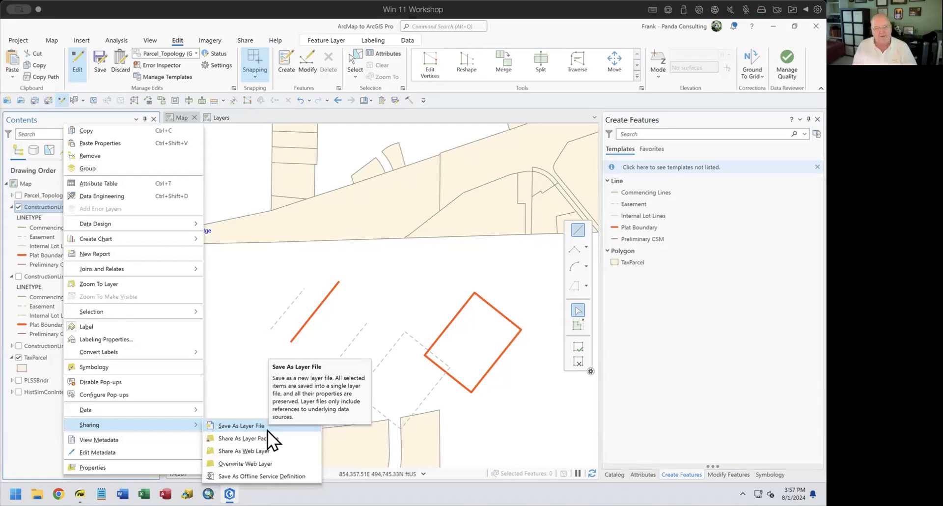
left_click(496, 102)
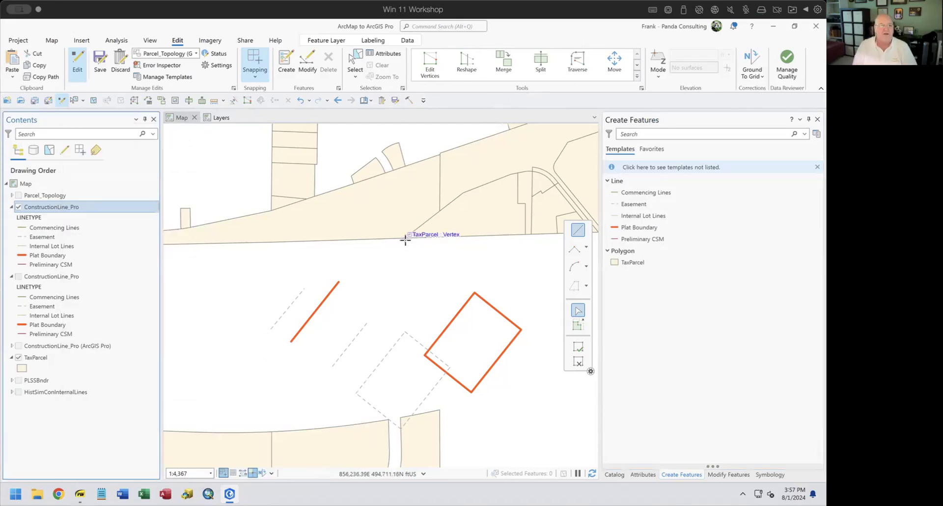
- Remove the newly added ConstructionLine_Pro layer from the map
right_click(46, 207)
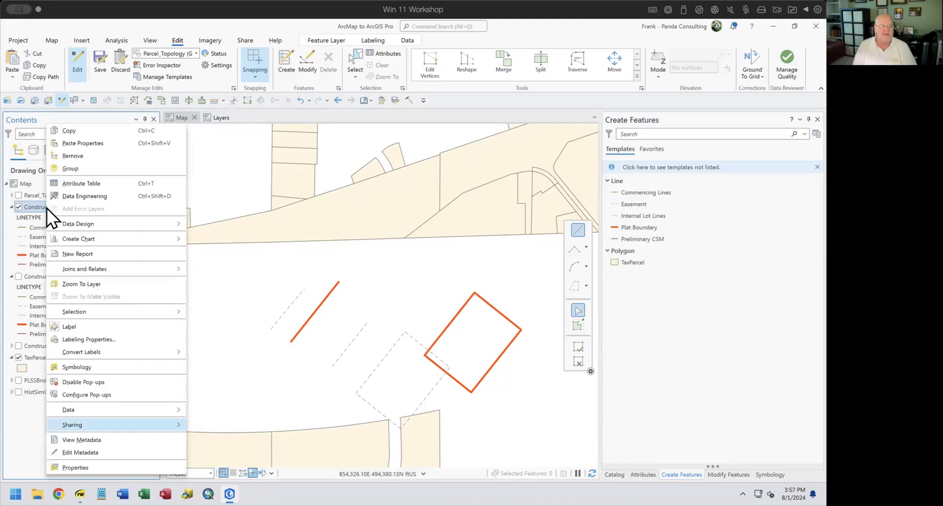
left_click(73, 161)
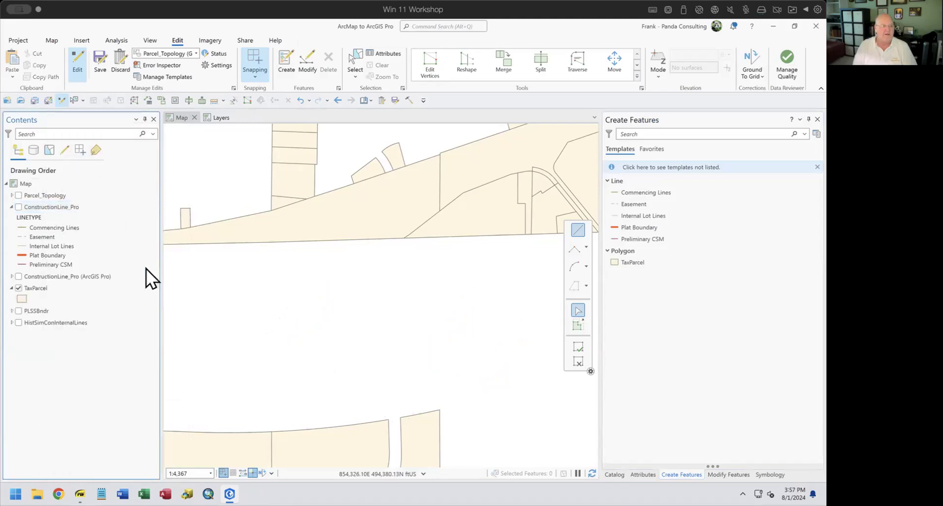
- Start the Traverse tool, make the ConstructionLine_Pro layer visible, and choose it as the traverse layer
left_click(46, 210)
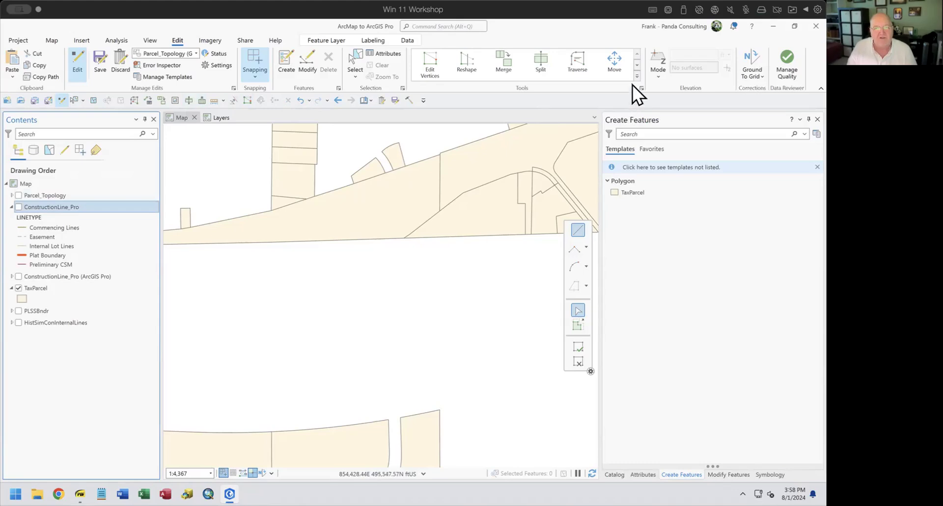
left_click(573, 63)
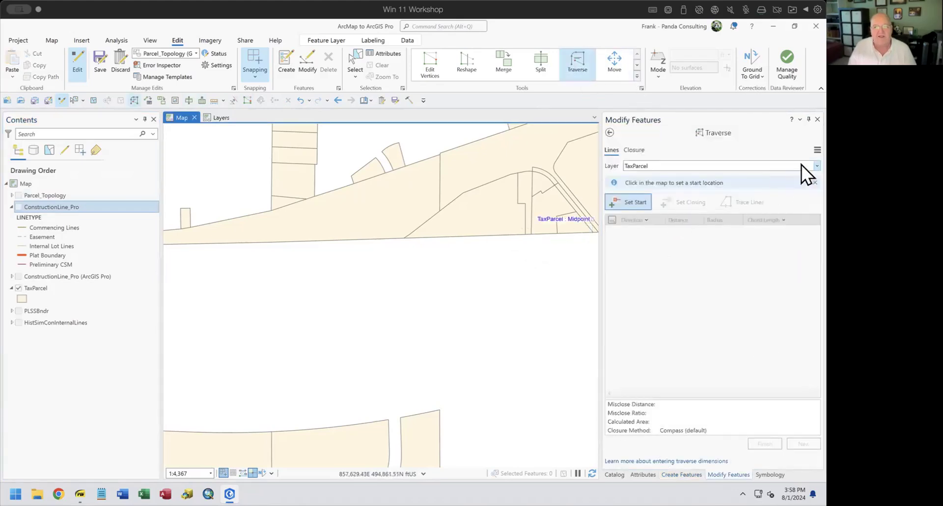
left_click(816, 165)
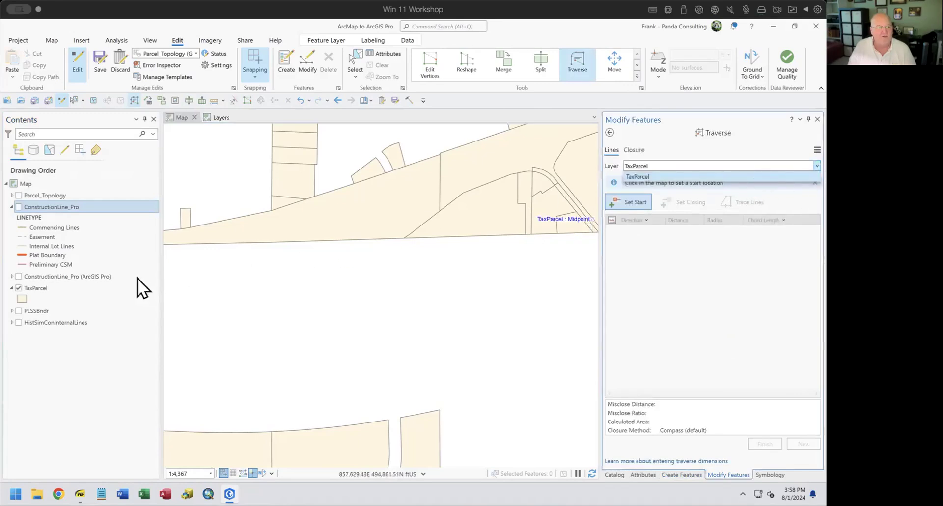
left_click(19, 207)
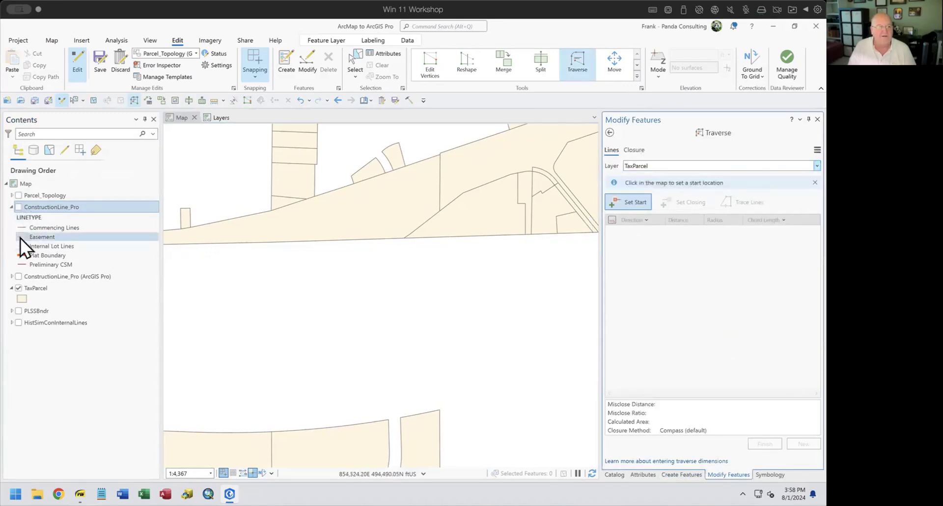
left_click(19, 207)
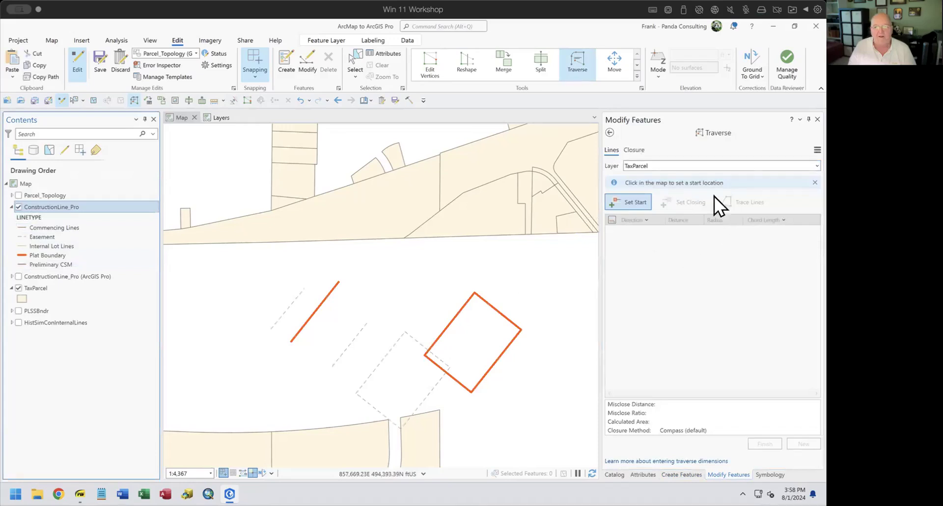
left_click(817, 165)
left_click(739, 177)
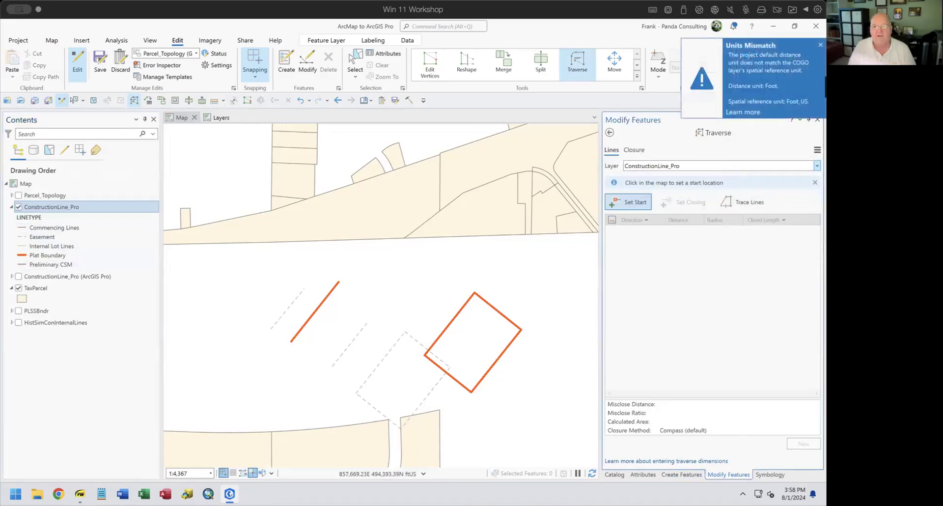
- Dismiss the units notification and set the traverse start point in the open area between the single Plat Boundary line and the Plat Boundary rectangle
left_click(817, 52)
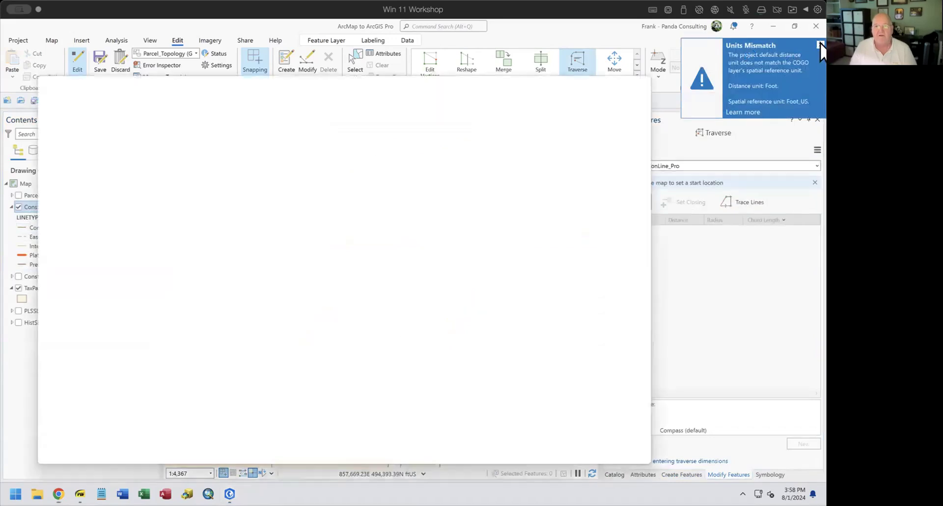
left_click(652, 79)
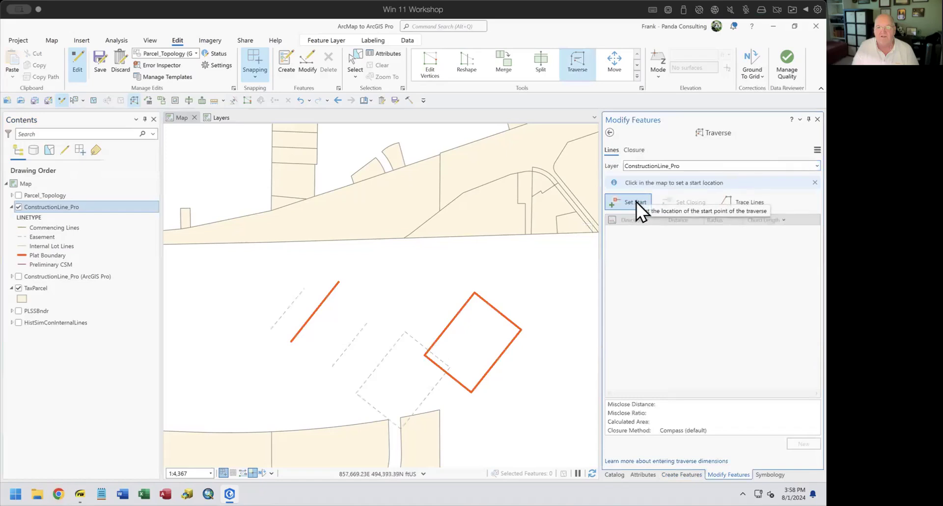
left_click(392, 295)
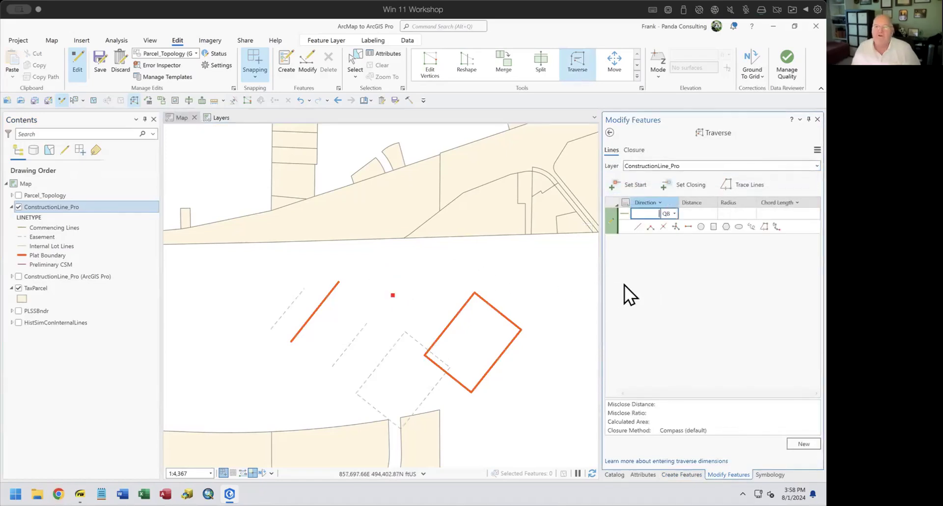
- Enter the first traverse course as a Plat Boundary line with direction N45E and distance 200
left_click(624, 214)
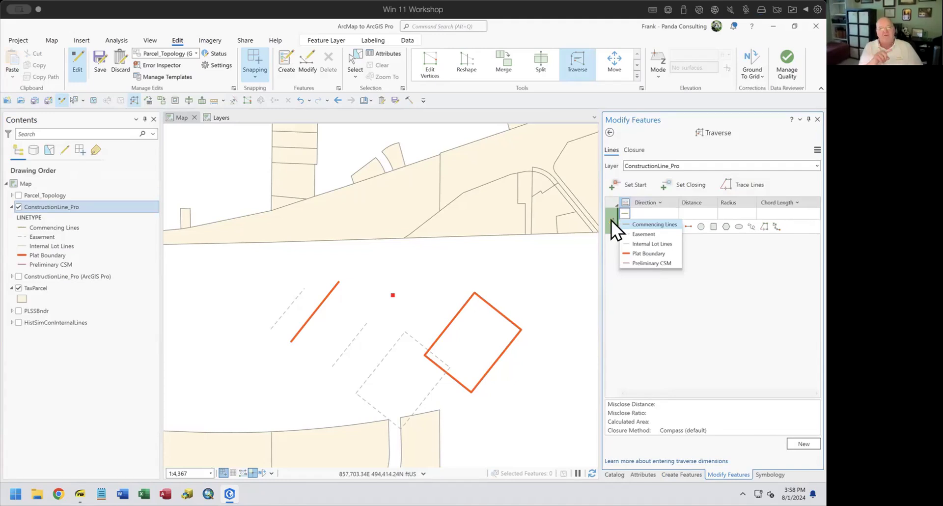
left_click(644, 254)
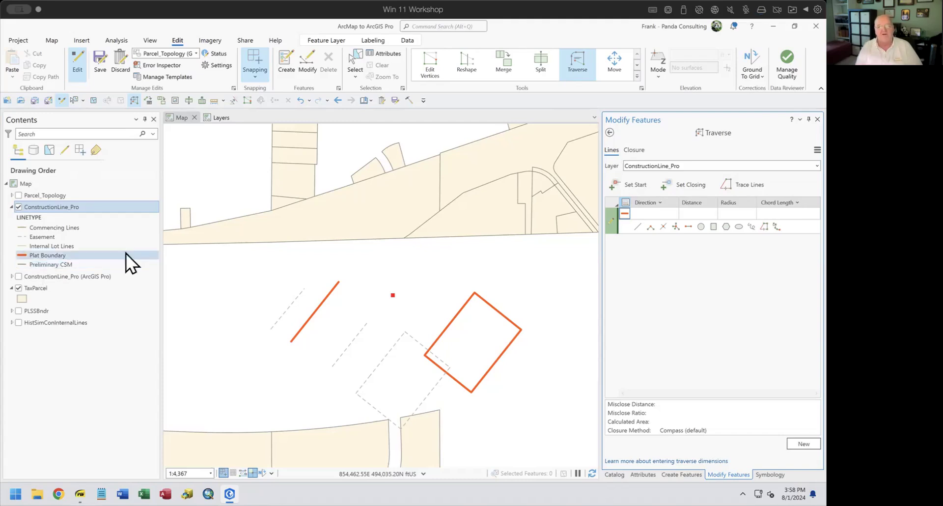
left_click(626, 214)
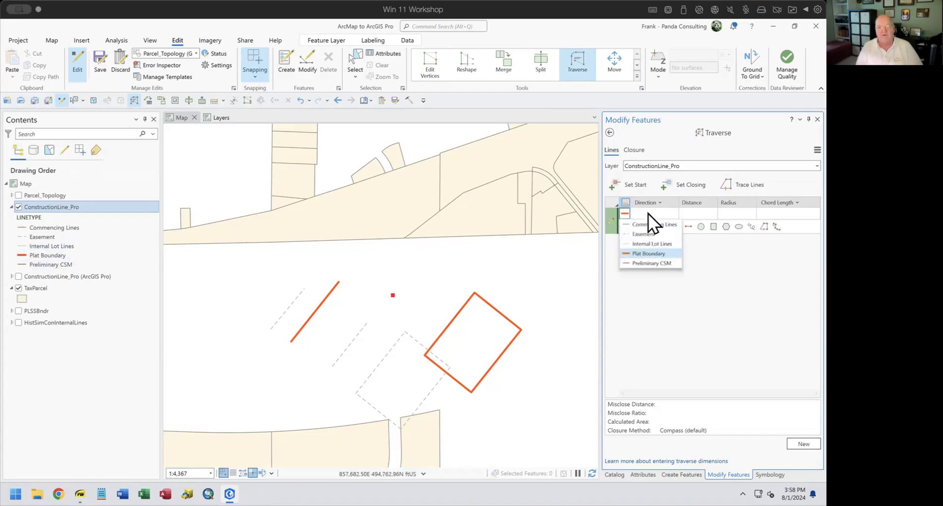
left_click(654, 254)
type("n45e")
key("Tab")
type("200")
key("Return")
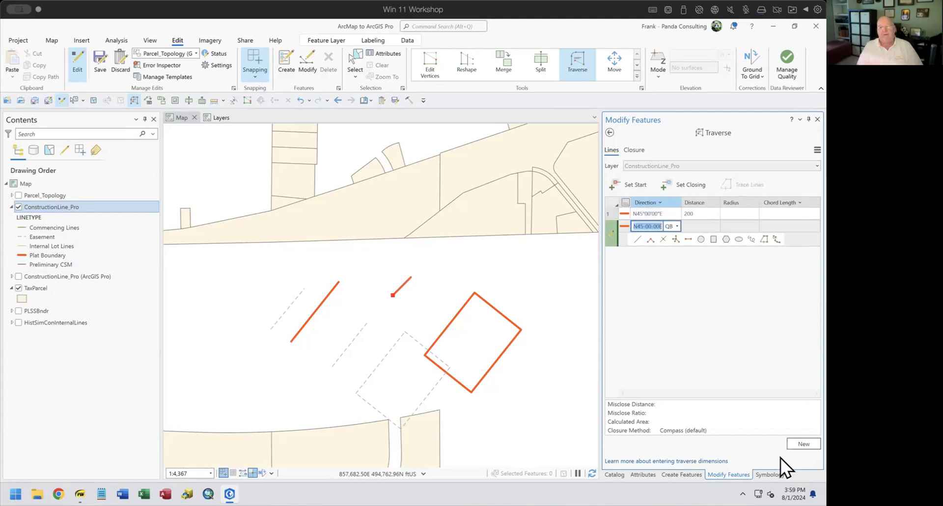
- Enter the second traverse course as an Easement line with direction S45E and distance 200
left_click(626, 227)
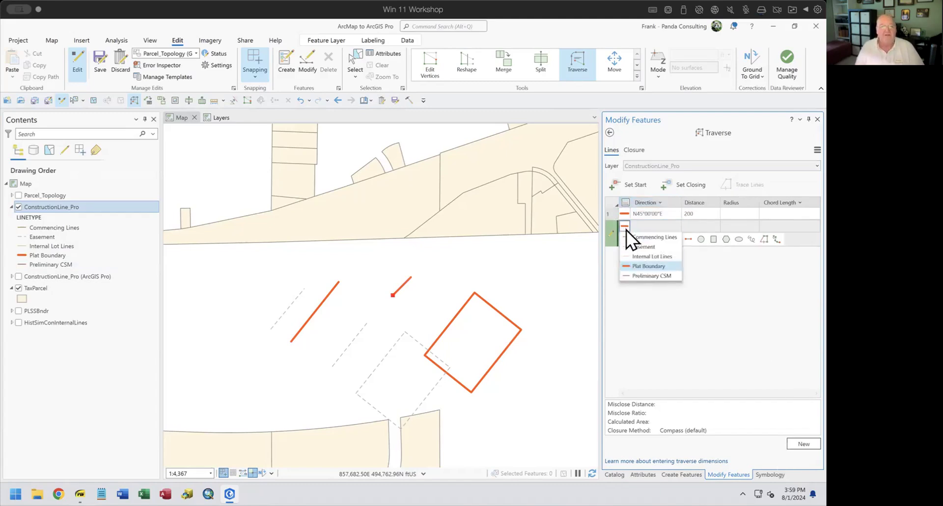
left_click(657, 247)
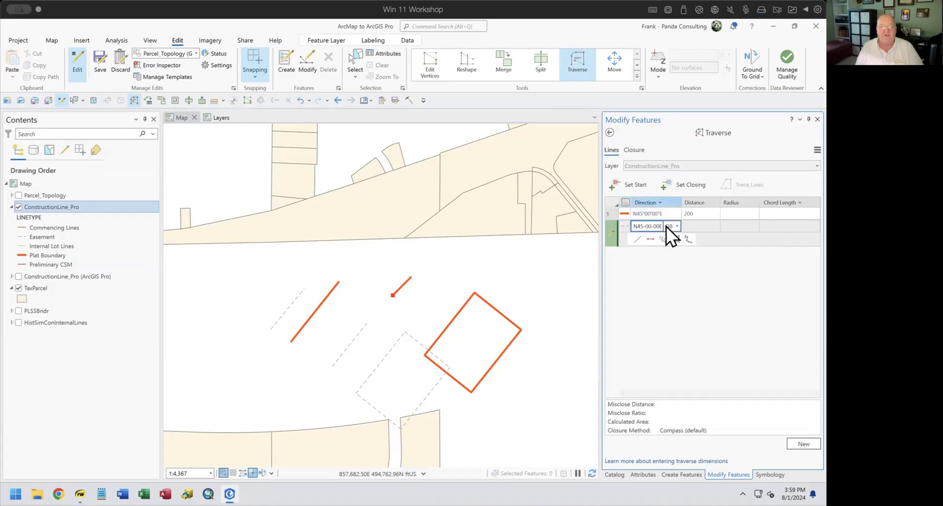
type("s45e")
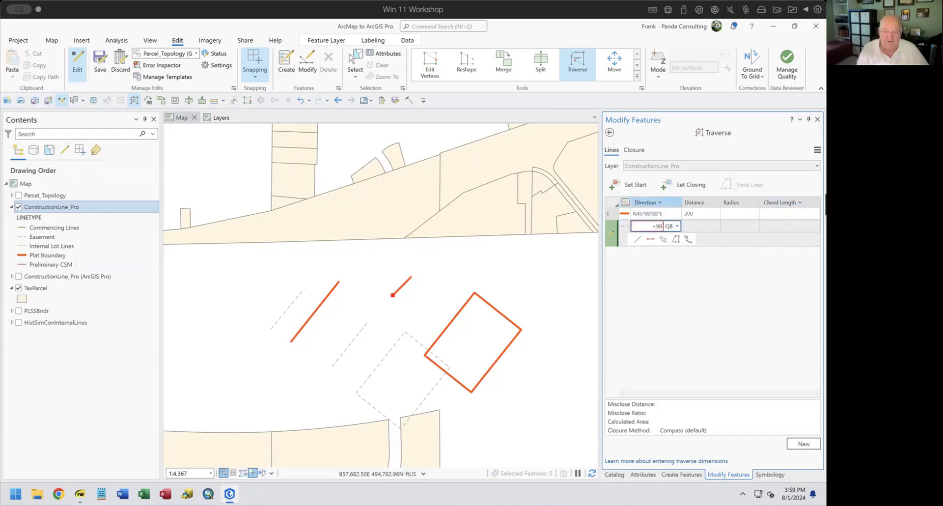
key("Tab")
key("Return")
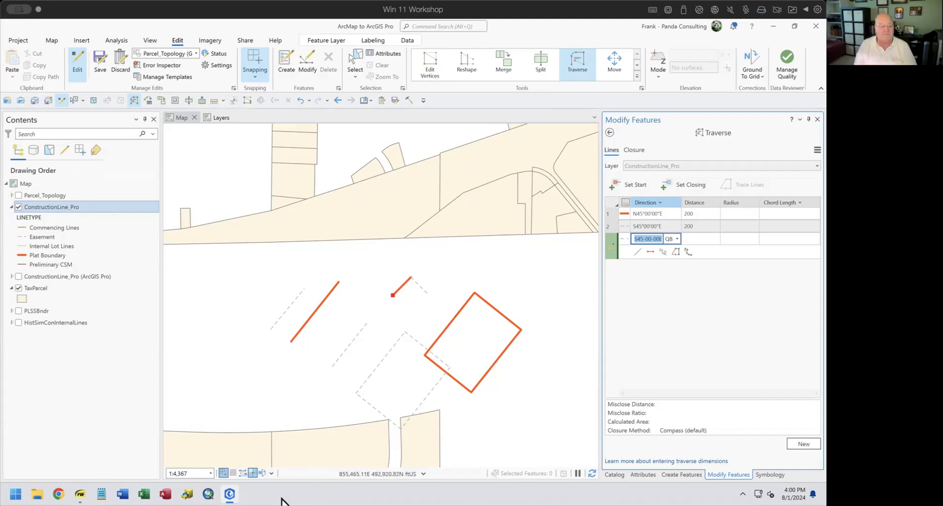
- Switch to the Making Editing Easier.pdf presentation and go to its closing page
left_click(80, 494)
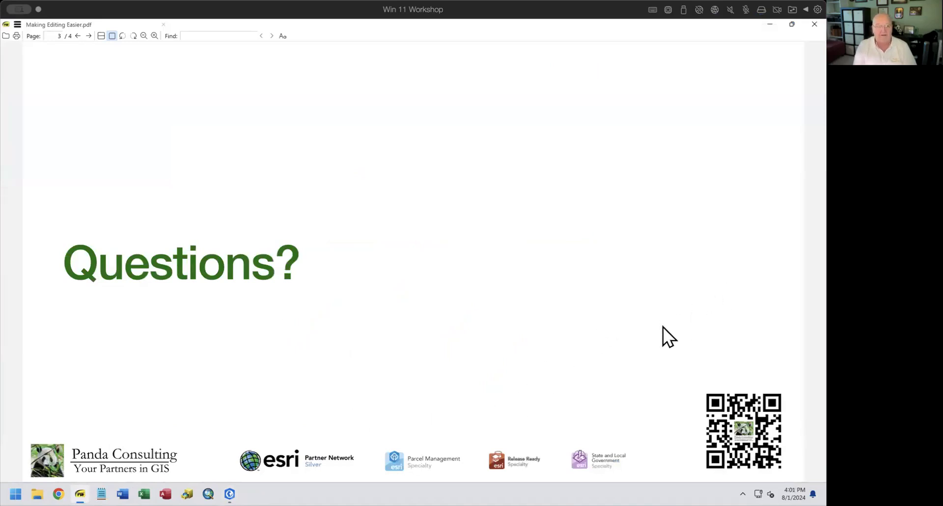
key("Page_Down")
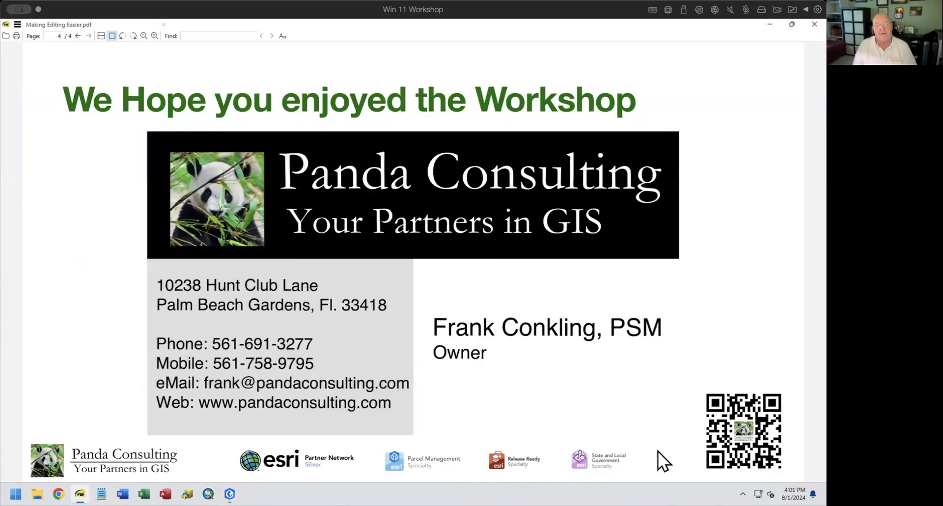